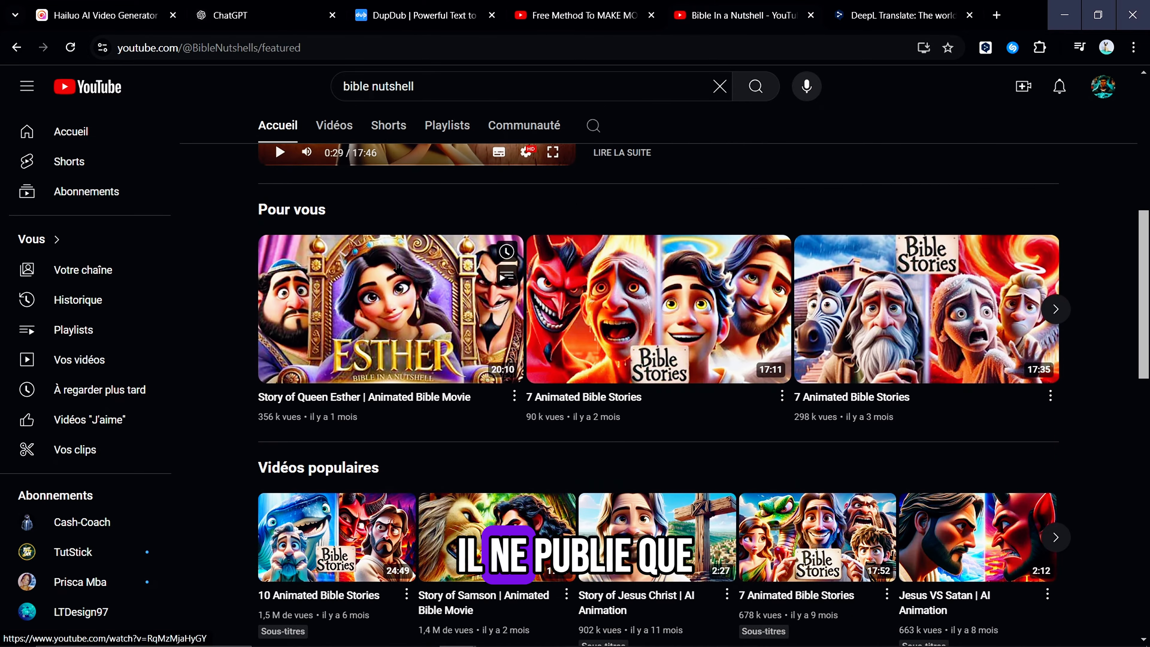
# Look through the popular videos, new uploads and compilations on the Bible In a Nutshell channel page
pyautogui.scroll(-4, 880, 338)
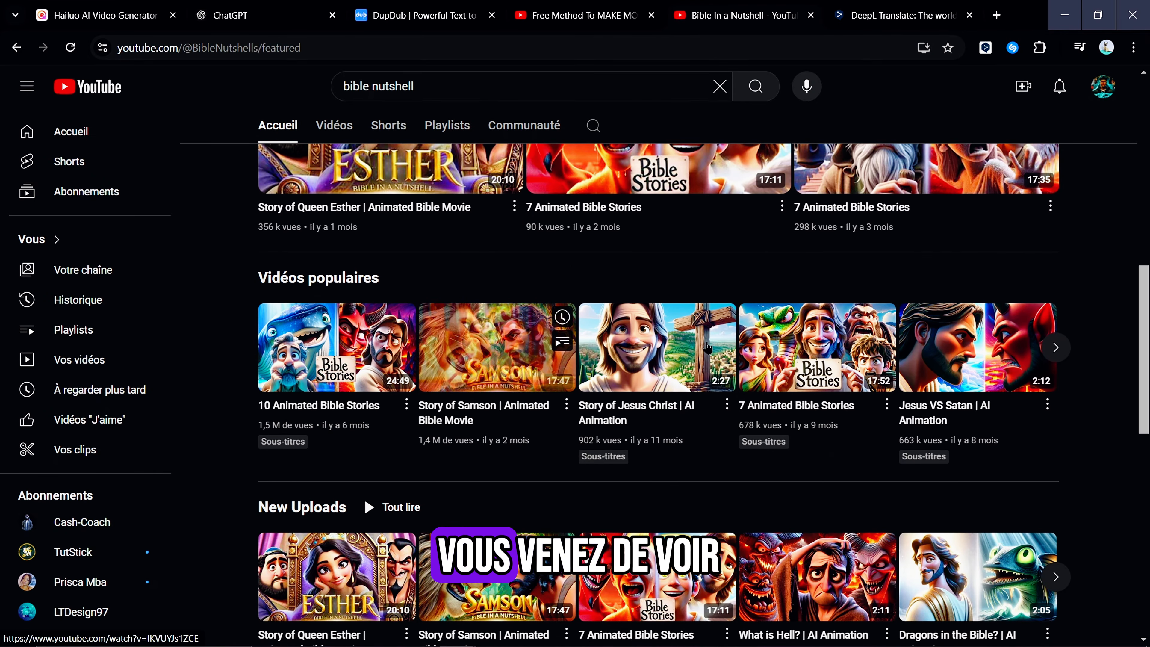
pyautogui.scroll(-5, 354, 315)
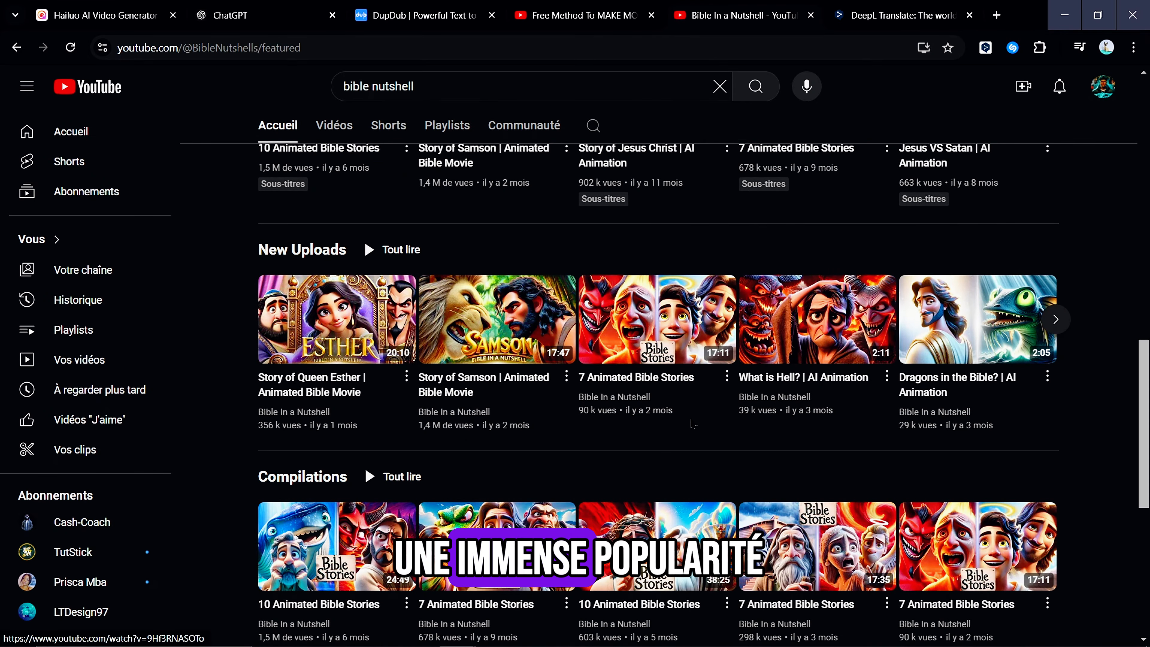
pyautogui.scroll(-3, 692, 424)
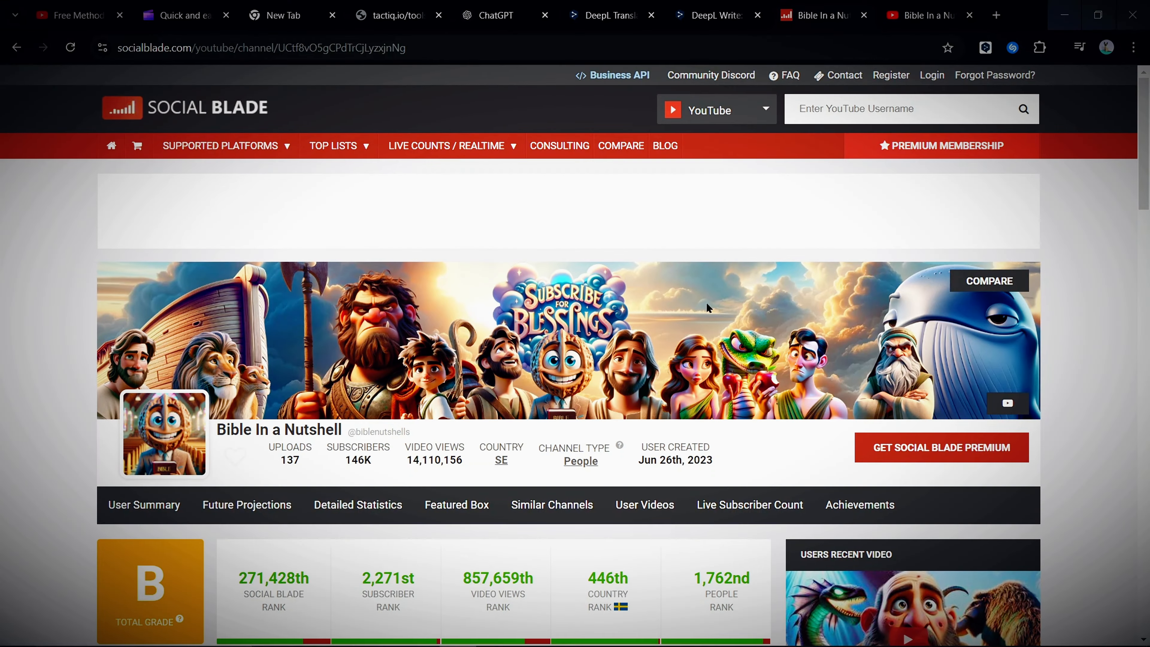
# Examine the channel's estimated monthly and yearly earnings on Social Blade, highlighting both ranges
pyautogui.scroll(-5, 384, 417)
pyautogui.moveTo(385, 402); pyautogui.dragTo(498, 400)
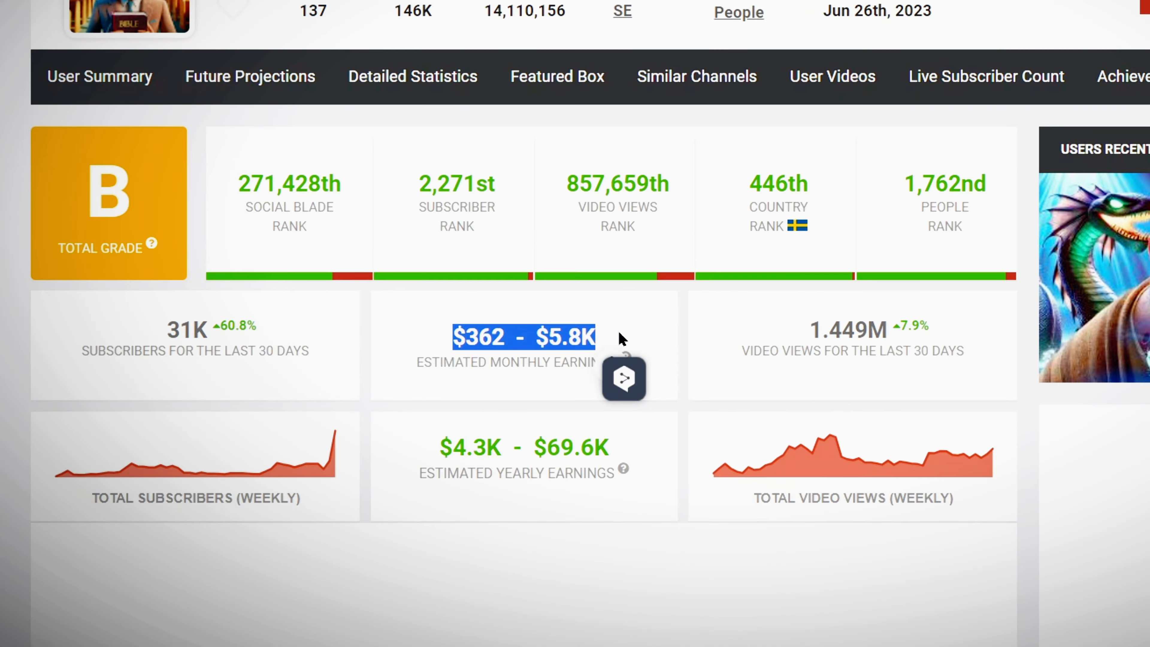
pyautogui.moveTo(376, 477); pyautogui.dragTo(492, 480)
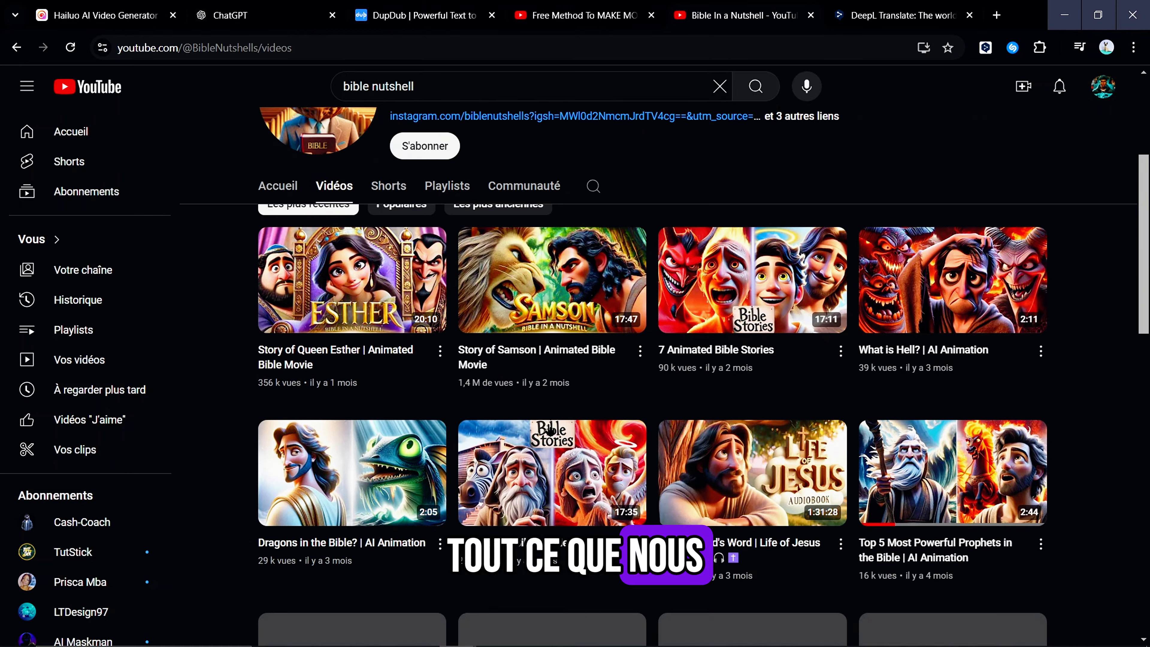
# Copy the share link of the channel's video "Top 5 Most Powerful Prophets in the Bible | AI Animation"
pyautogui.scroll(-5, 550, 430)
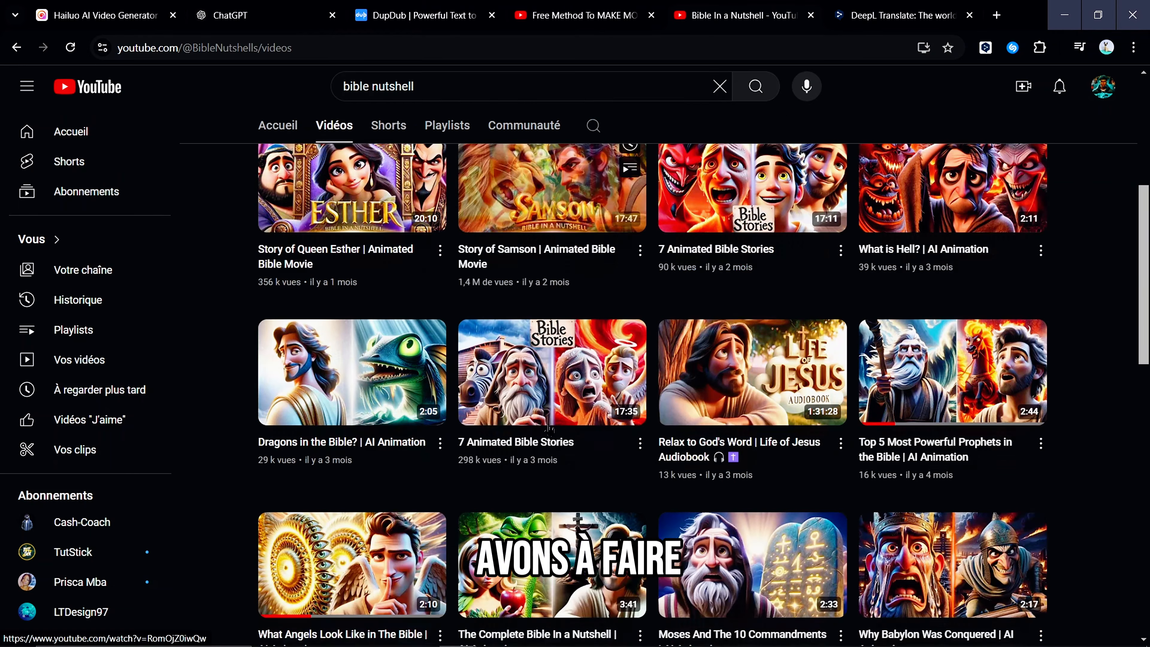
pyautogui.scroll(6, 806, 415)
pyautogui.scroll(-10, 806, 415)
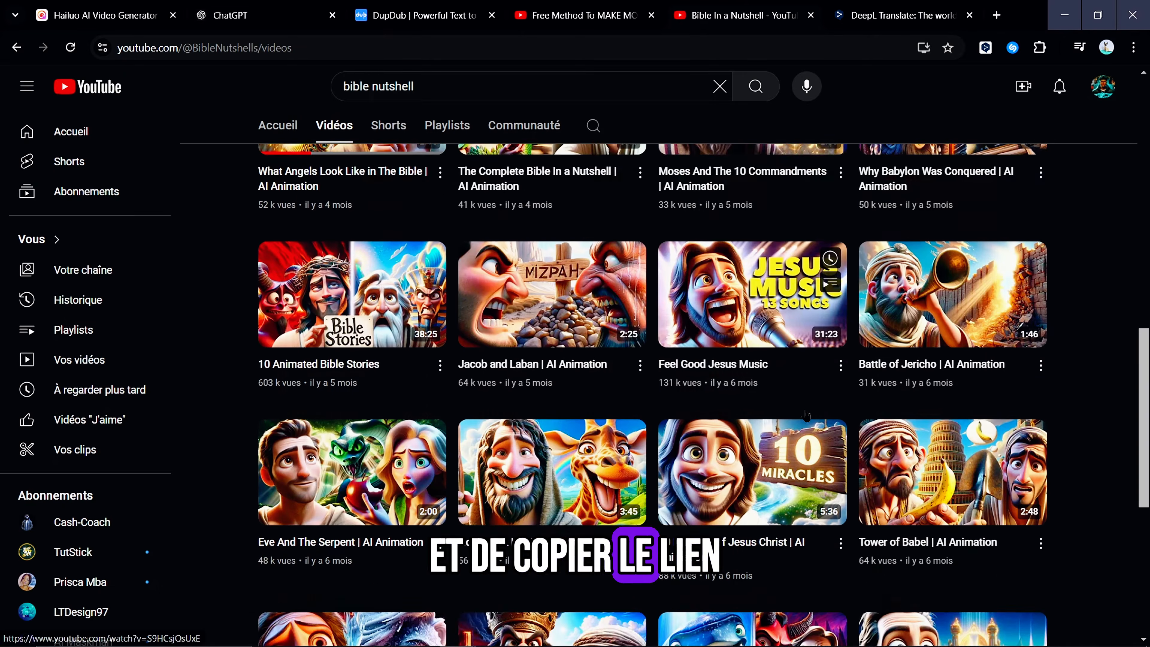
pyautogui.scroll(10, 1022, 570)
pyautogui.scroll(2, 1021, 570)
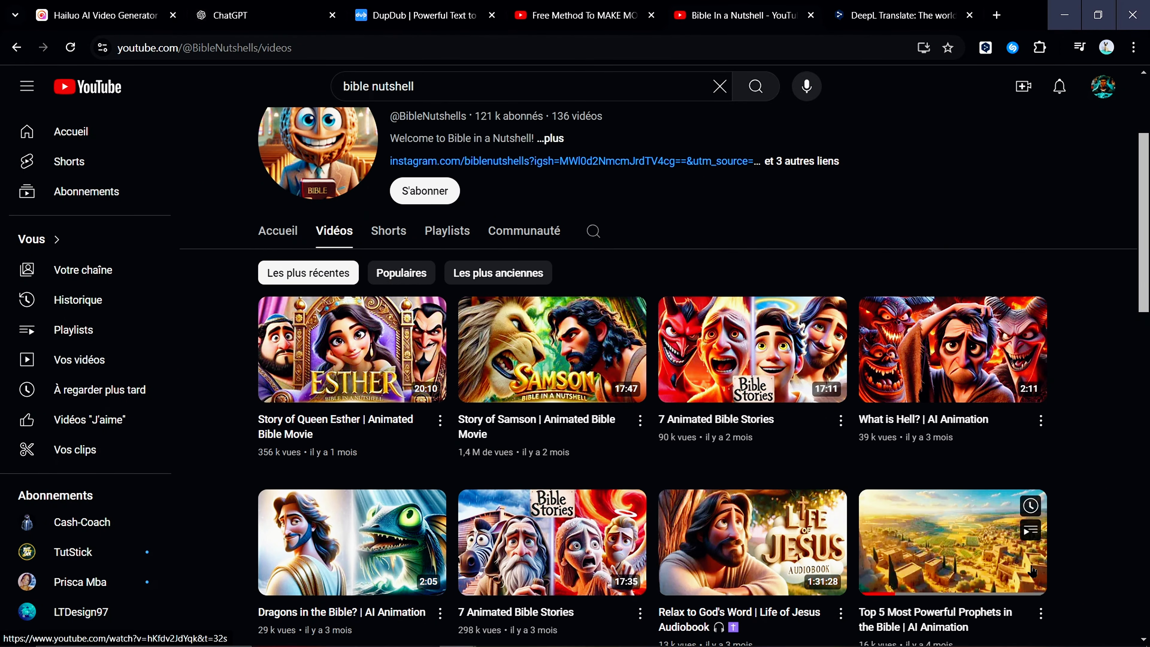
pyautogui.scroll(-1, 1032, 584)
pyautogui.click(1041, 588)
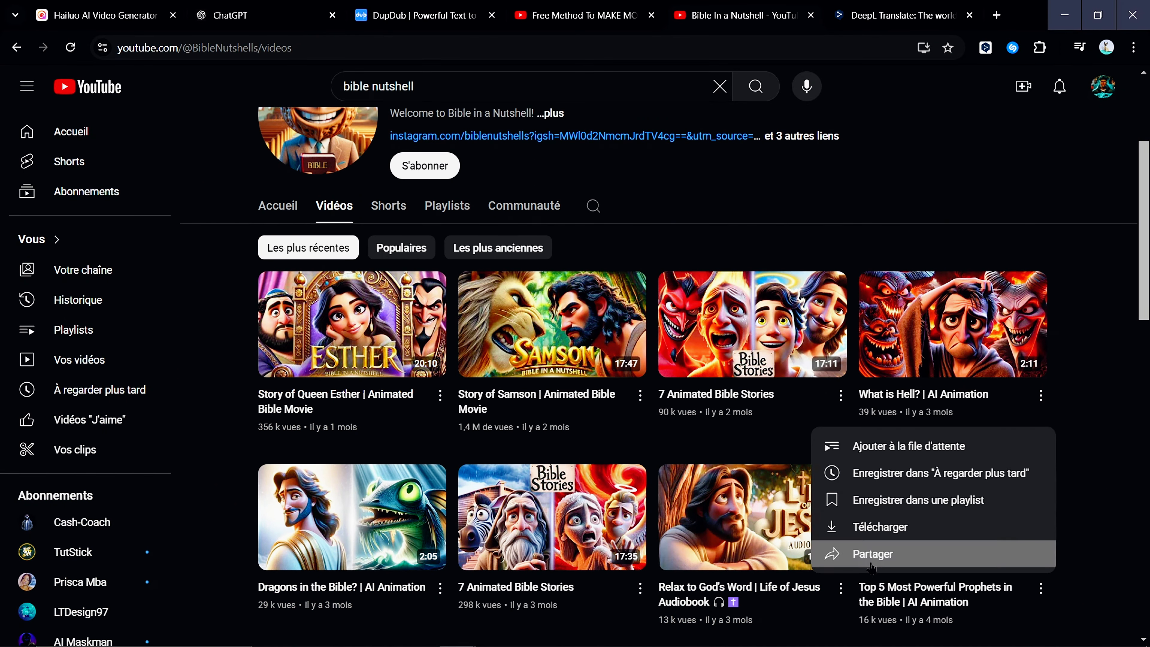
pyautogui.click(853, 552)
pyautogui.click(717, 438)
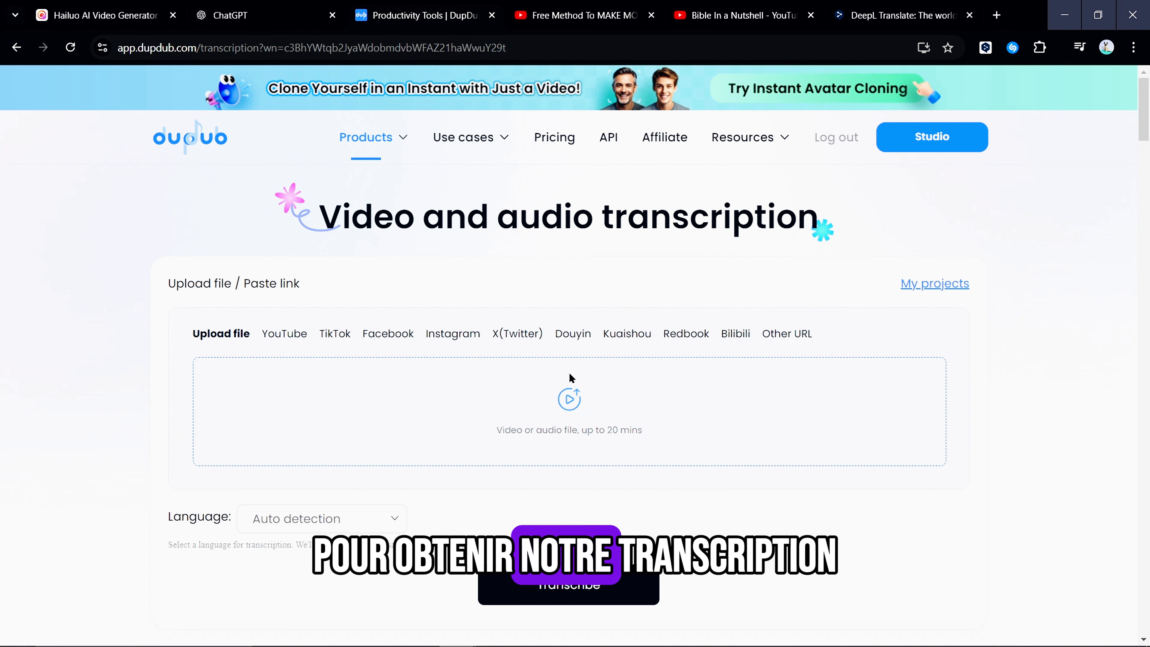
# In DupDub, transcribe the copied video link as Other URL with automatic language detection, and copy the transcript text
pyautogui.click(784, 333)
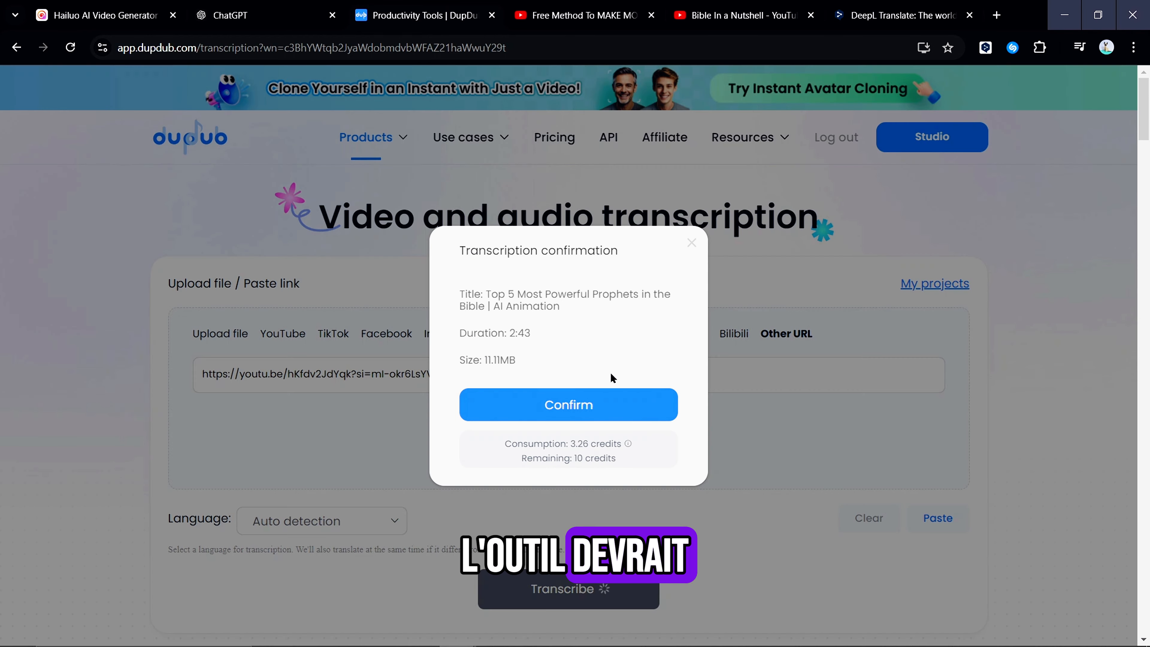
pyautogui.click(568, 407)
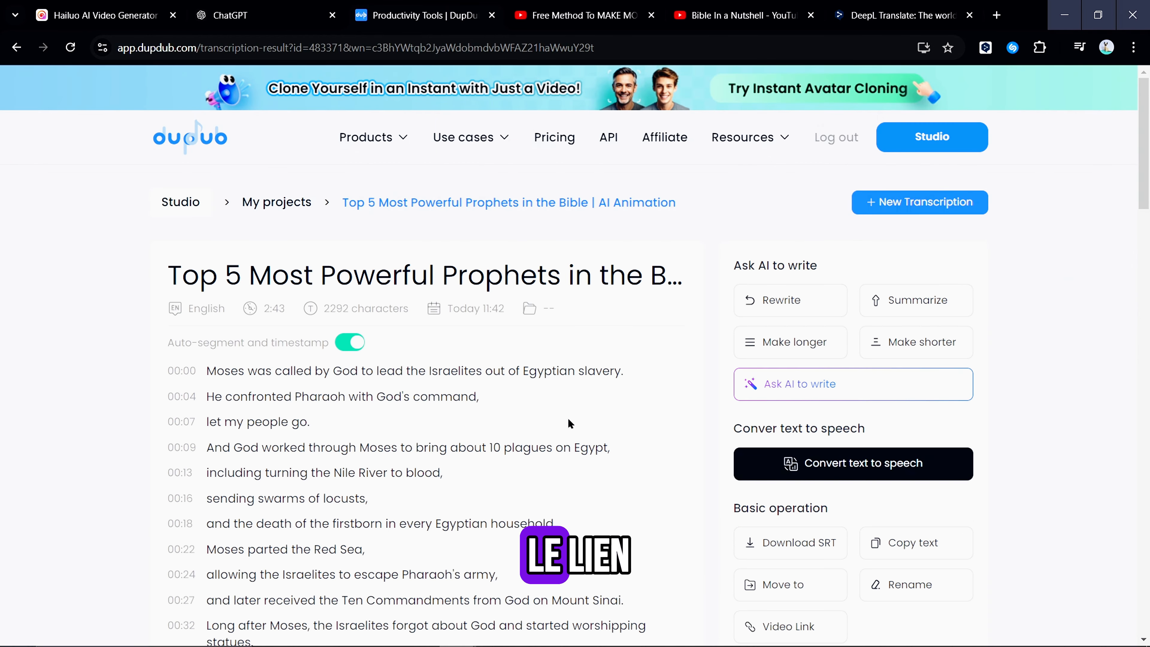
pyautogui.scroll(-20, 539, 423)
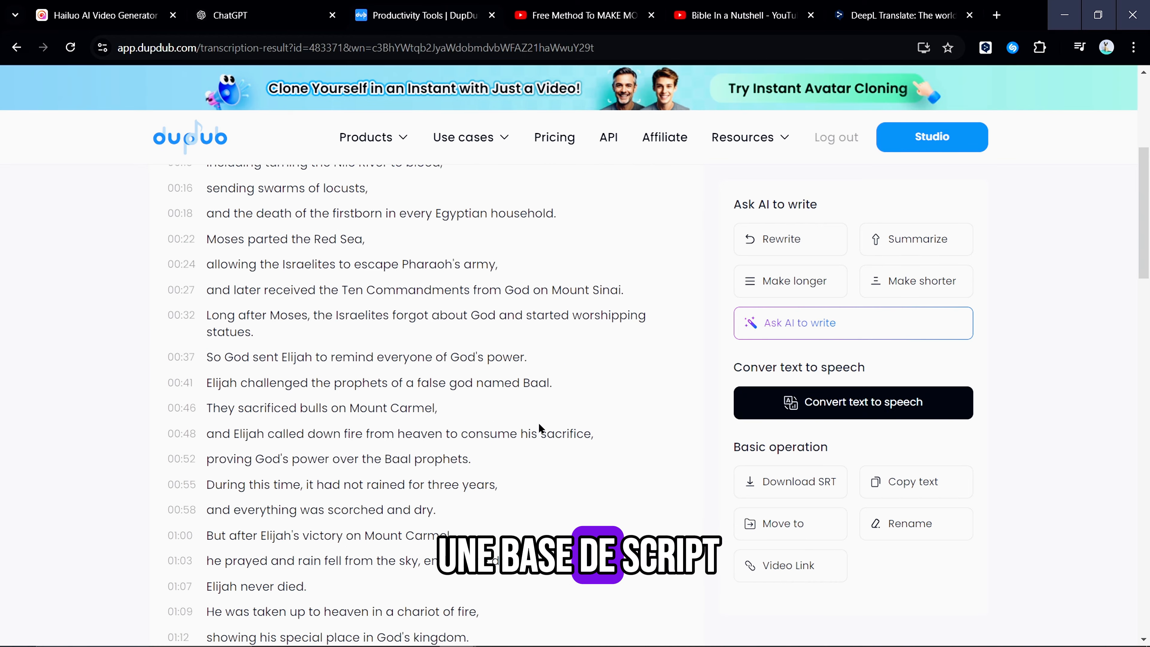
pyautogui.scroll(20, 851, 539)
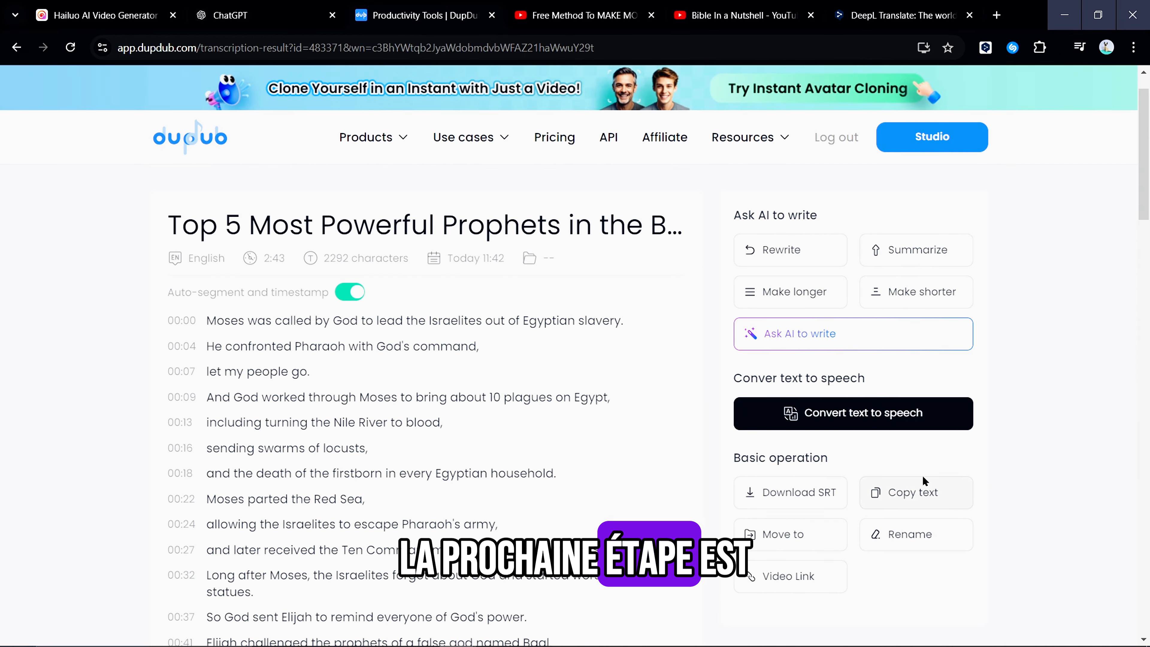
pyautogui.click(929, 497)
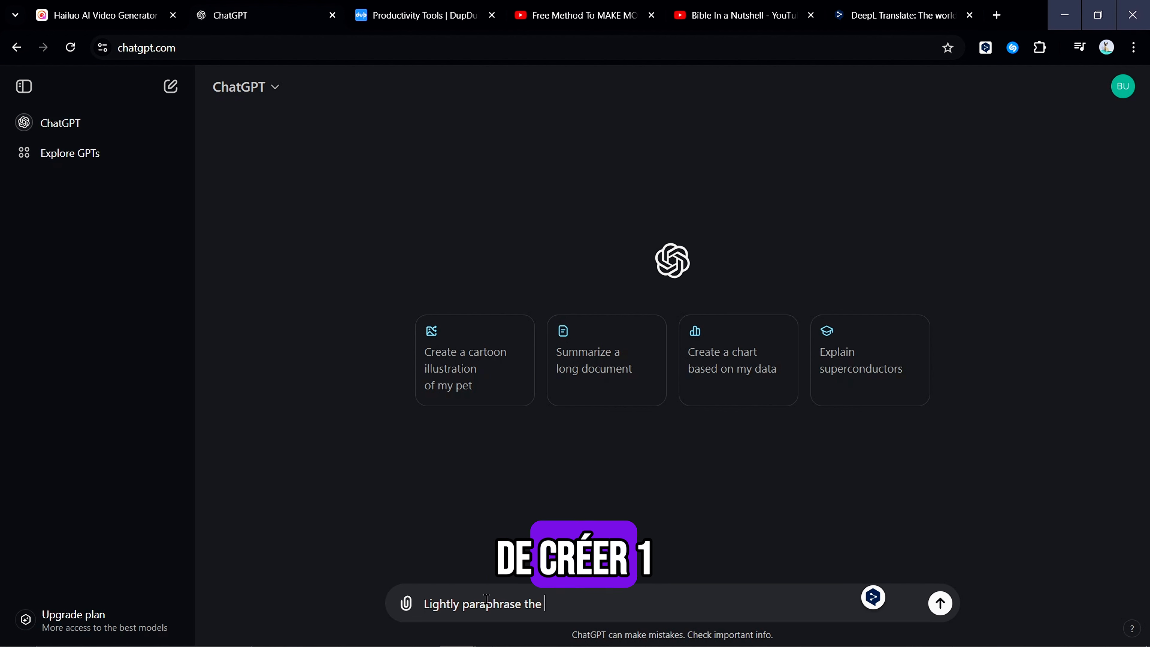
# In ChatGPT, request a light paraphrase of the text and submit the copied transcript
pyautogui.write('send')
pyautogui.press('Return')
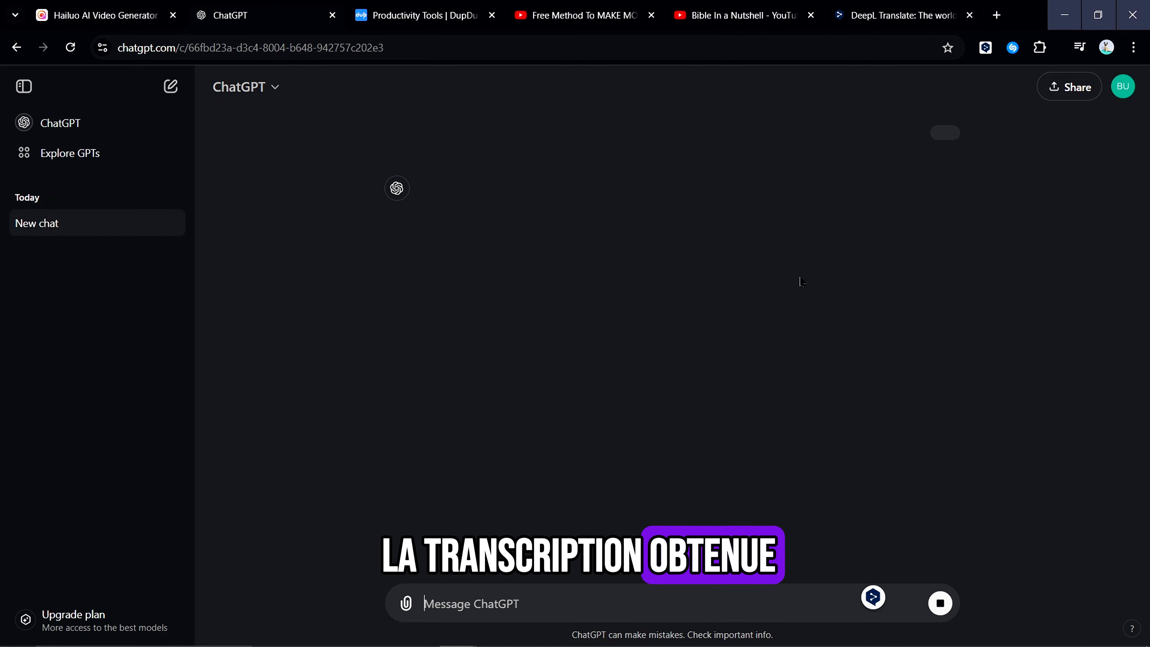
pyautogui.hotkey('ctrl', 'v')
pyautogui.press('Return')
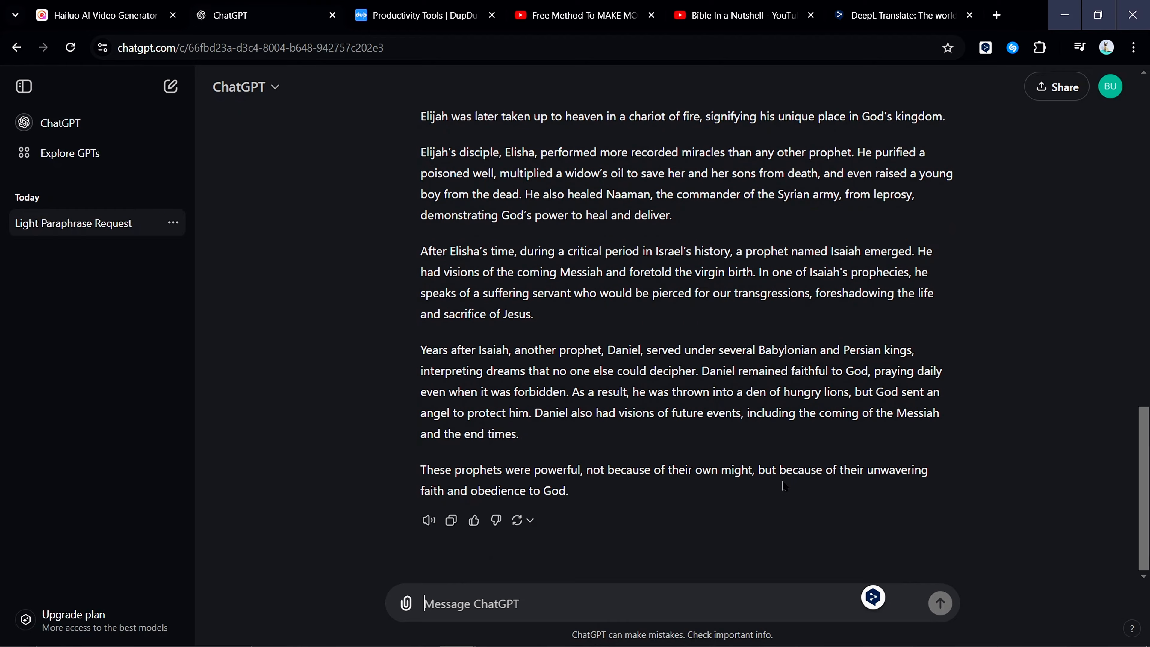
# Select and copy the whole paraphrased prophets script from ChatGPT's reply
pyautogui.scroll(15, 783, 482)
pyautogui.scroll(-15, 782, 480)
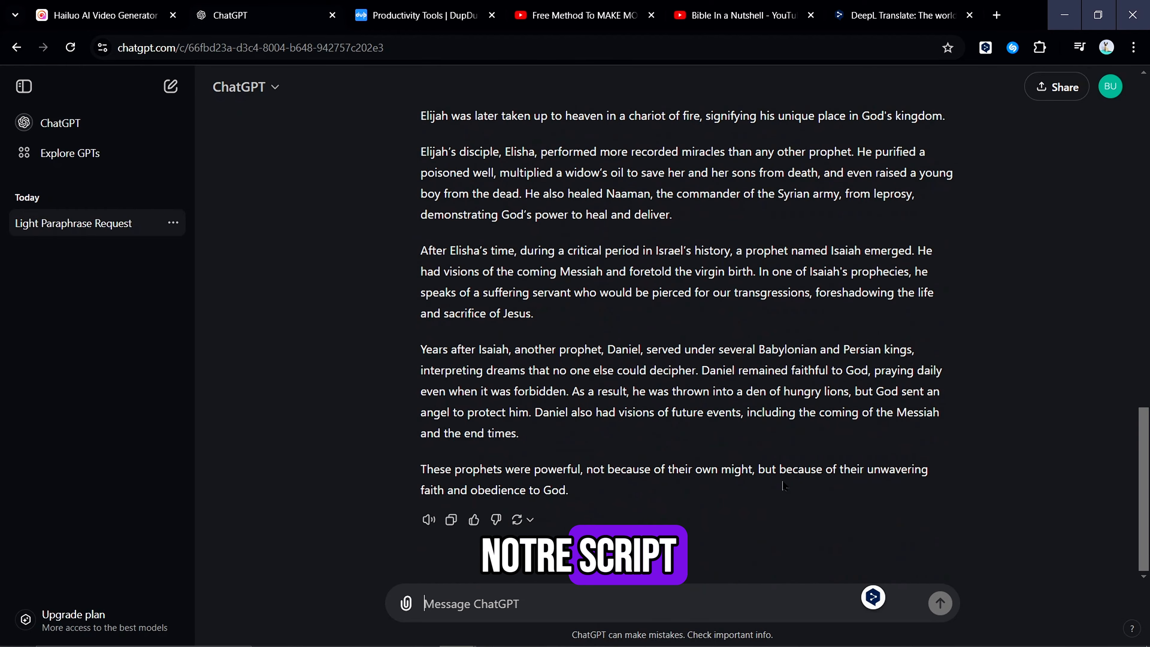
pyautogui.scroll(8, 695, 441)
pyautogui.moveTo(421, 325); pyautogui.dragTo(675, 520)
pyautogui.hotkey('ctrl', 'c')
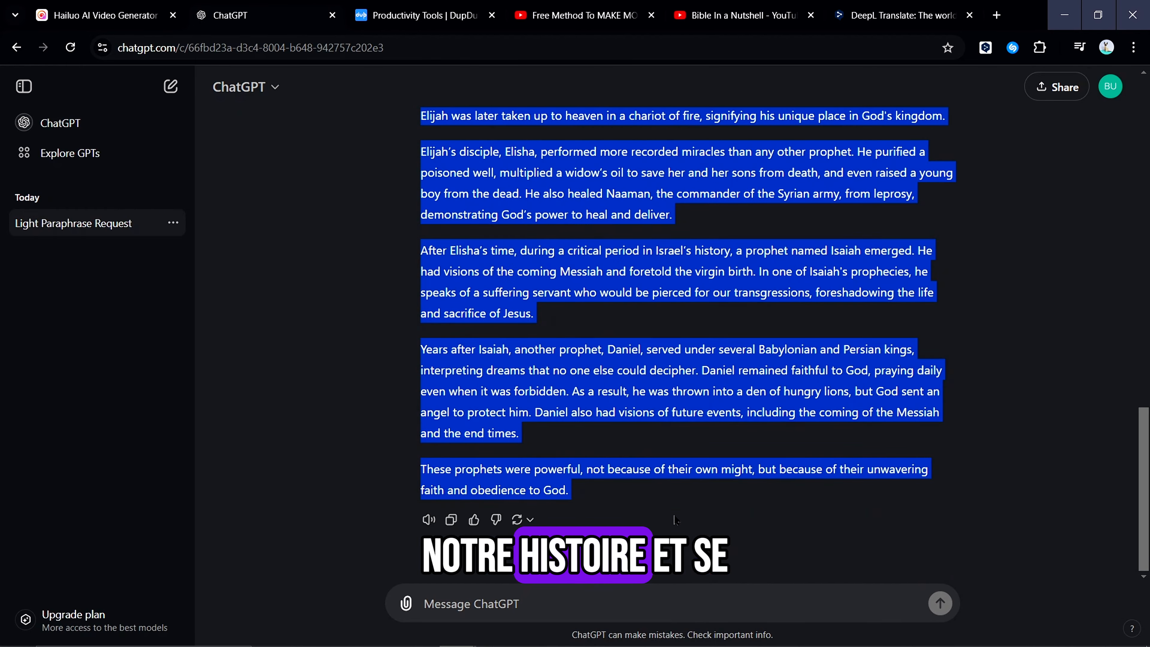
pyautogui.scroll(8, 672, 416)
pyautogui.scroll(-5, 658, 382)
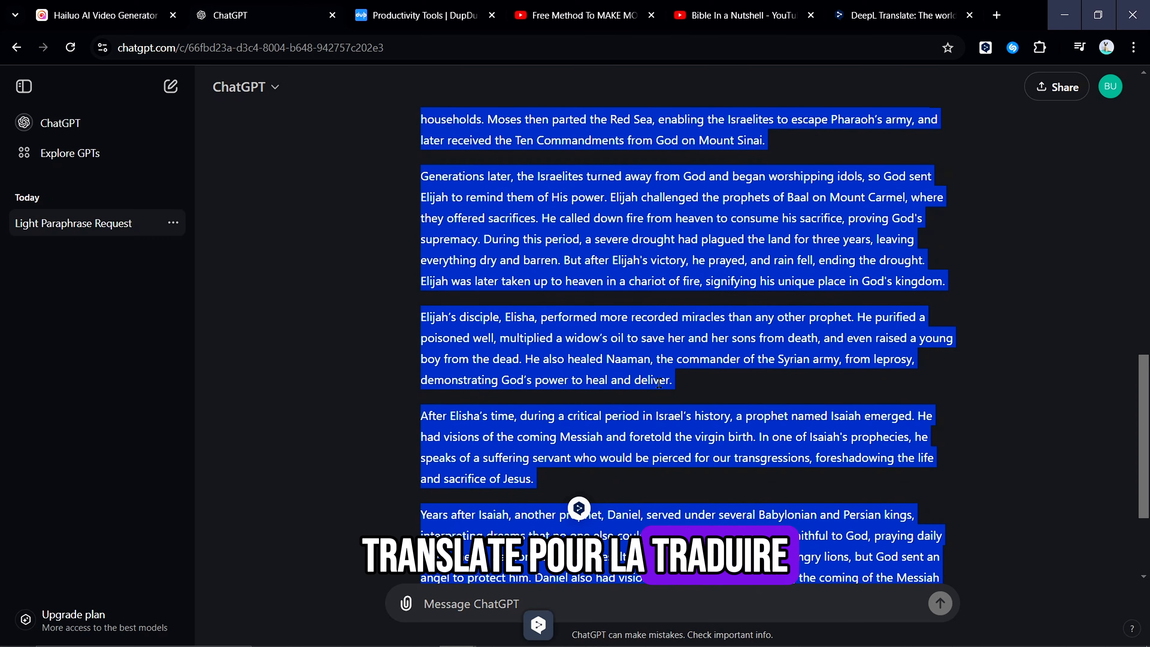
# Switch to DeepL and paste the paraphrased script to translate it from English into French
pyautogui.click(894, 15)
pyautogui.hotkey('ctrl', 'v')
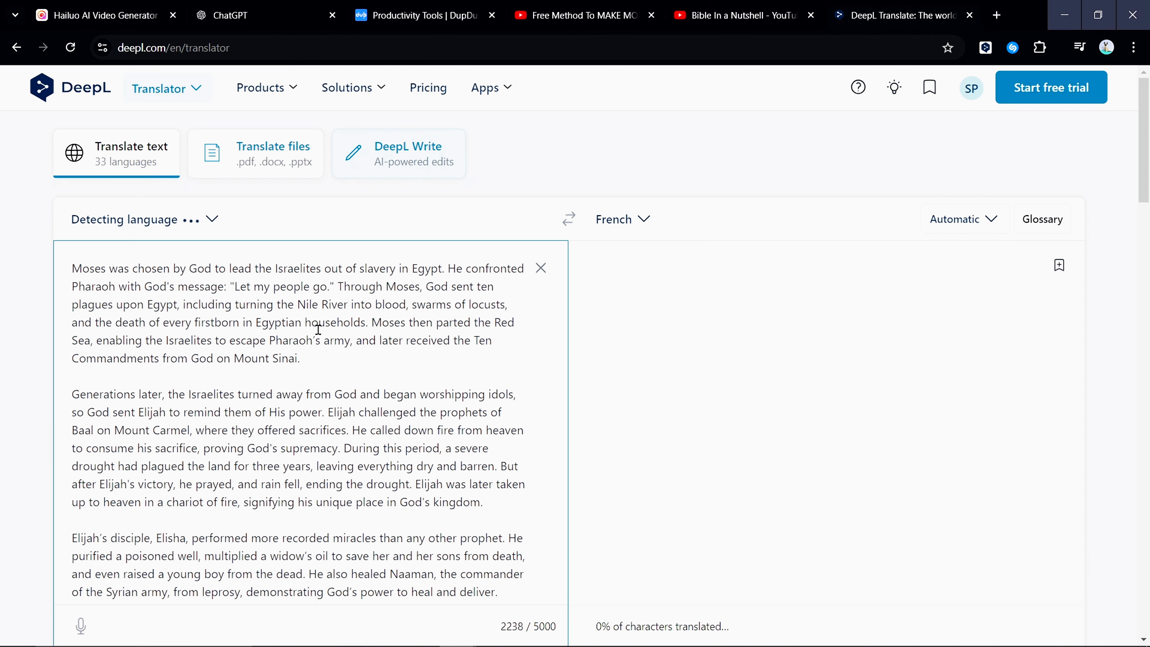
pyautogui.scroll(-4, 798, 440)
pyautogui.scroll(7, 798, 439)
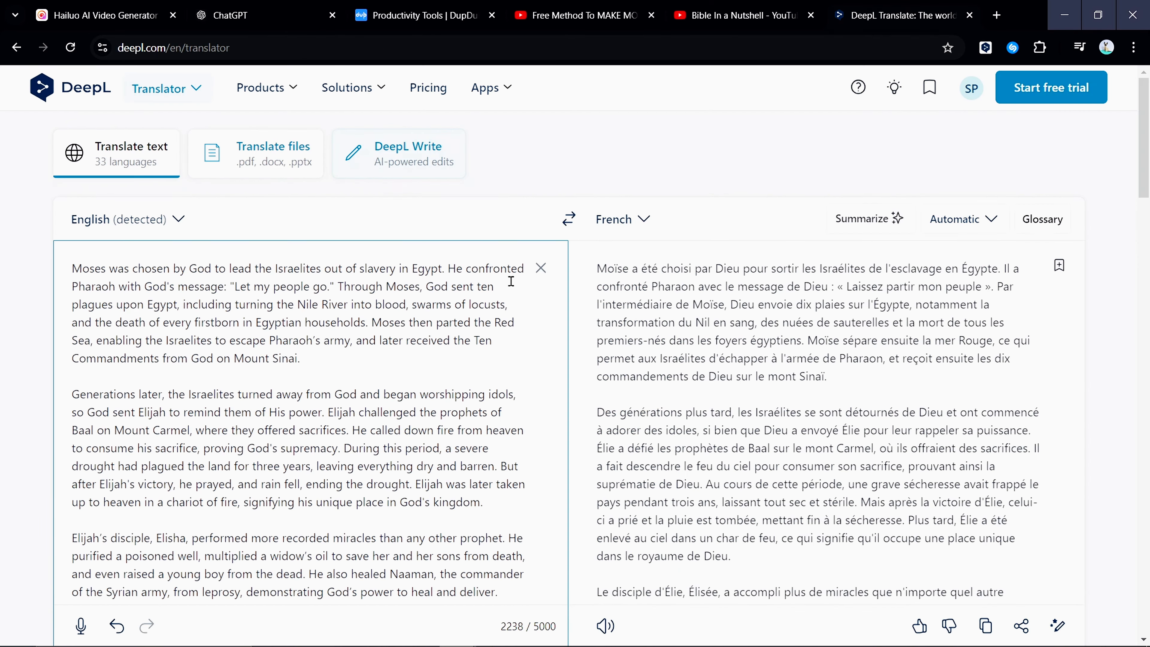
# Copy the complete French translation of the script, checking it from beginning to end
pyautogui.scroll(-7, 703, 355)
pyautogui.rightClick(704, 355)
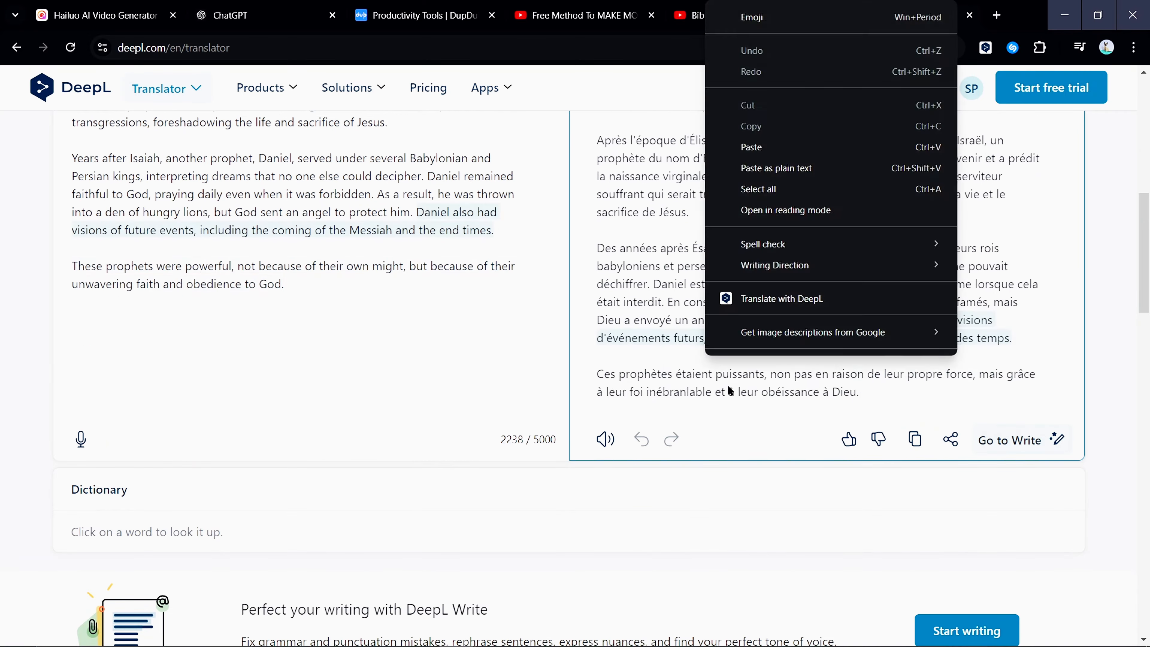
pyautogui.moveTo(705, 391); pyautogui.dragTo(932, 406)
pyautogui.click(880, 266)
pyautogui.click(798, 439)
pyautogui.scroll(3, 868, 379)
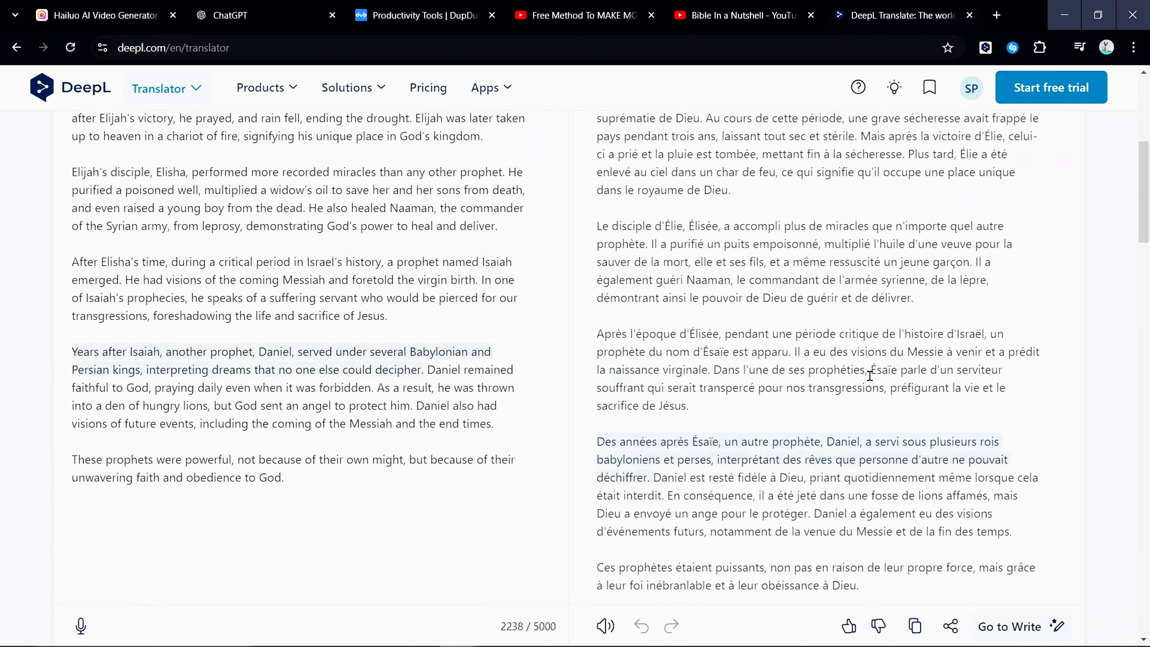
pyautogui.scroll(-6, 867, 379)
pyautogui.scroll(7, 834, 372)
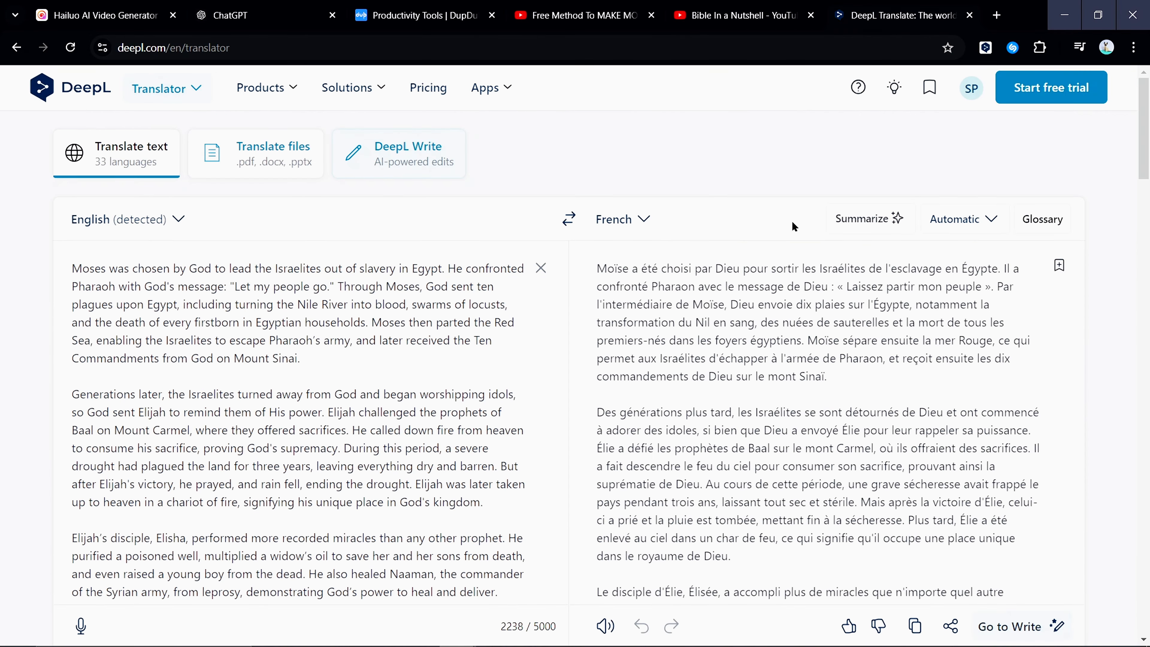
pyautogui.scroll(-10, 596, 388)
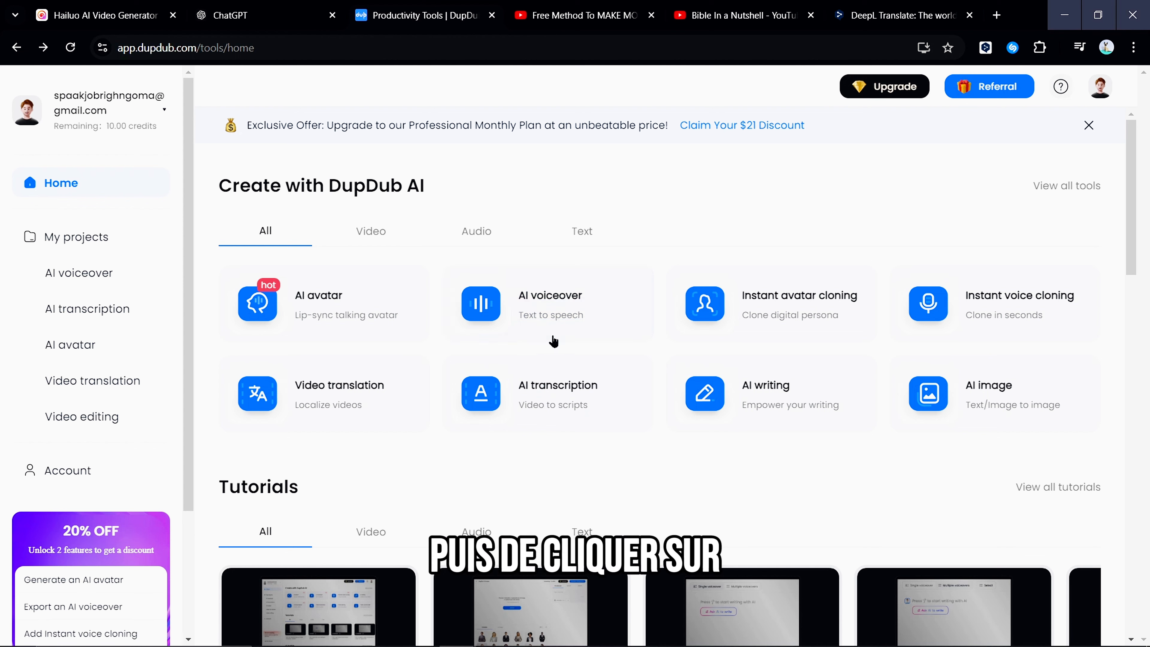
# Open the AI voiceover text-to-speech tool in DupDub and complete its five-part introductory tour
pyautogui.click(541, 317)
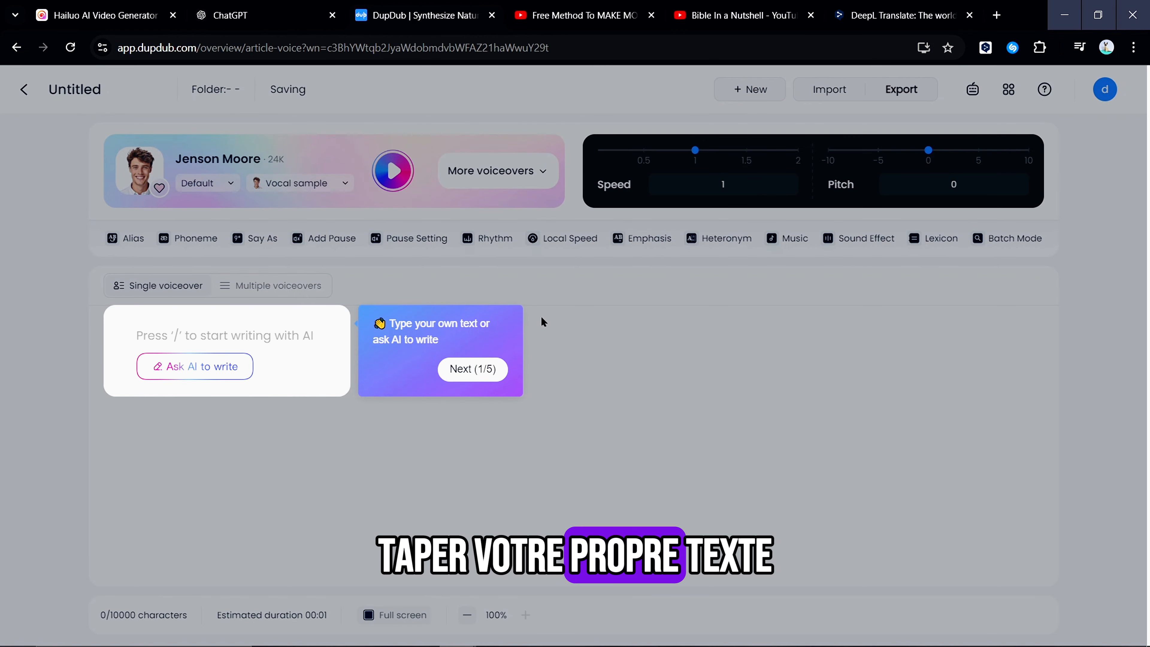
pyautogui.click(462, 369)
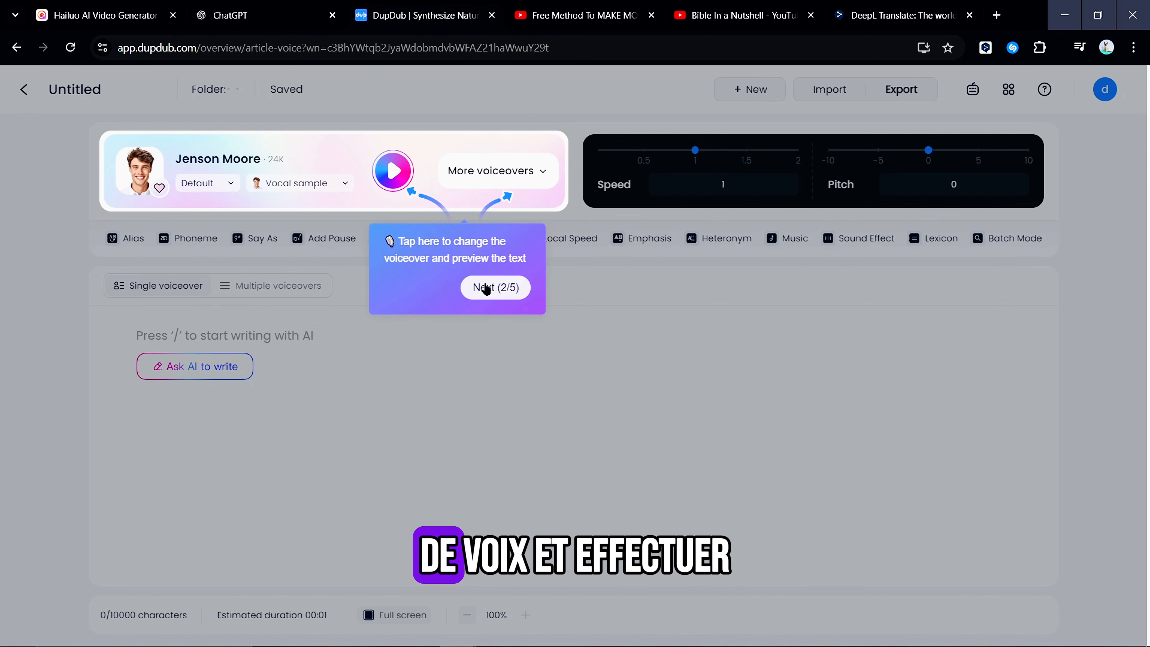
pyautogui.click(506, 288)
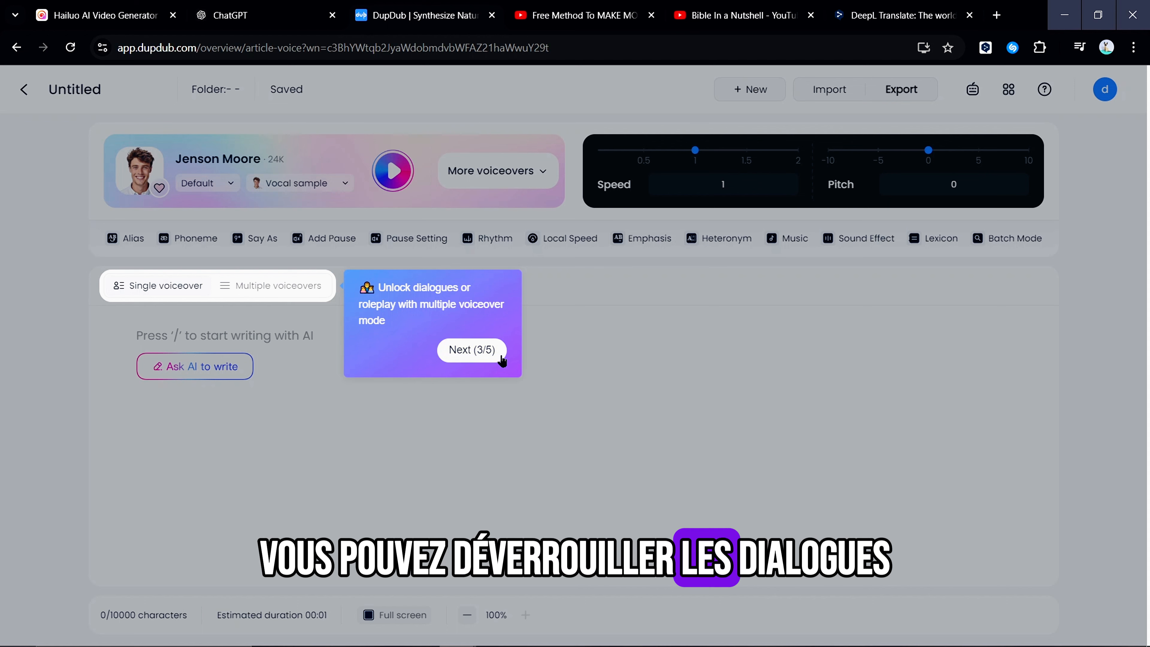
pyautogui.click(472, 351)
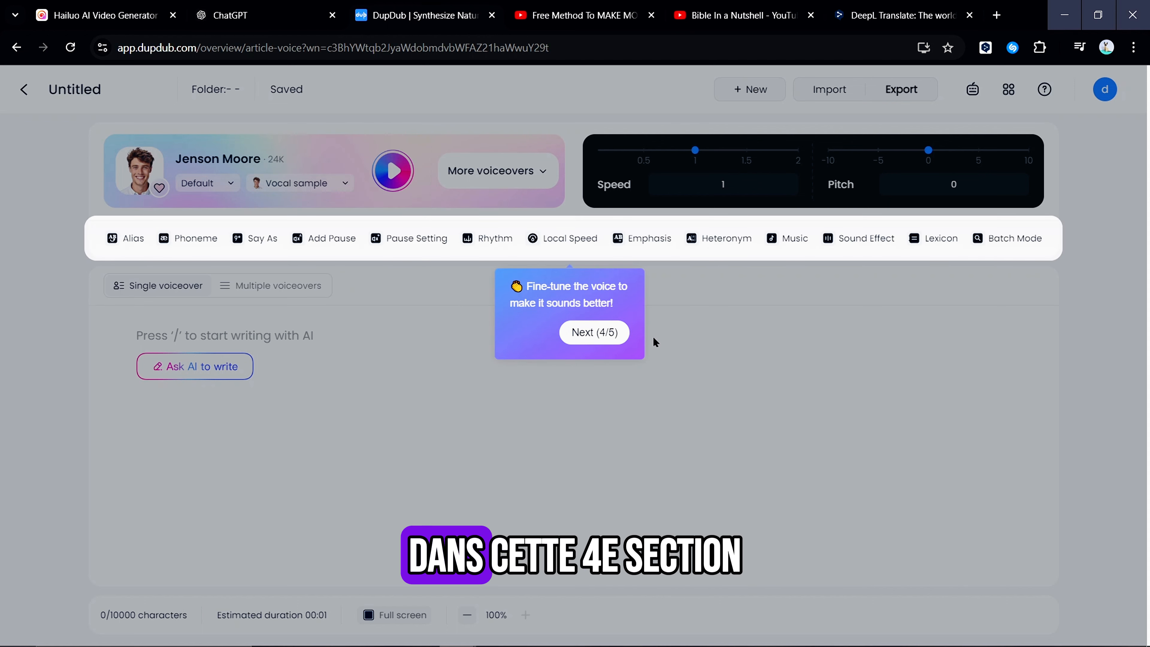
pyautogui.click(609, 341)
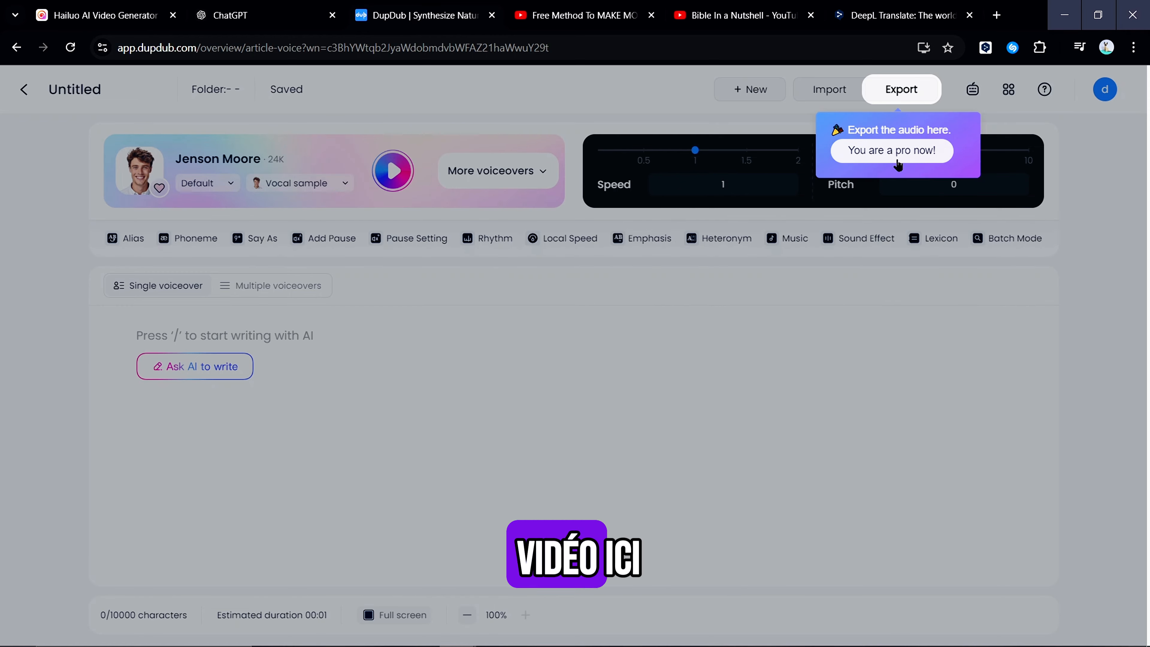
pyautogui.click(876, 170)
# Paste the French script into the single voiceover text area
pyautogui.click(367, 336)
pyautogui.hotkey('ctrl', 'v')
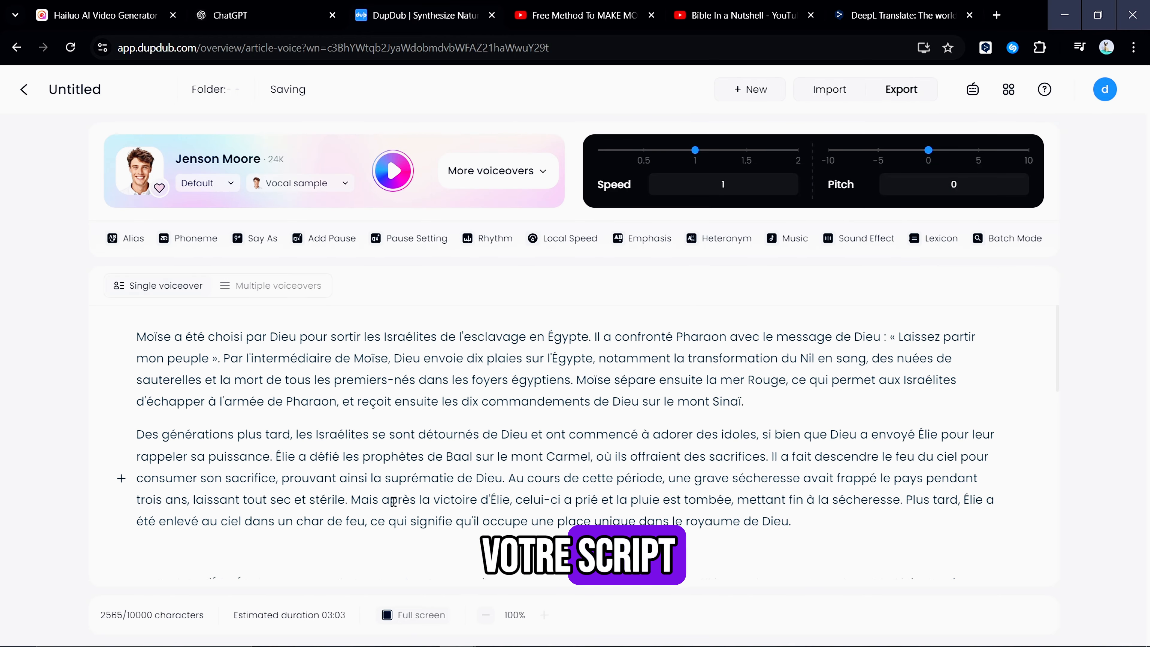
# Open the voice library and examine the speaker profiles, from the featured human voices down to the film and cartoon characters
pyautogui.click(540, 180)
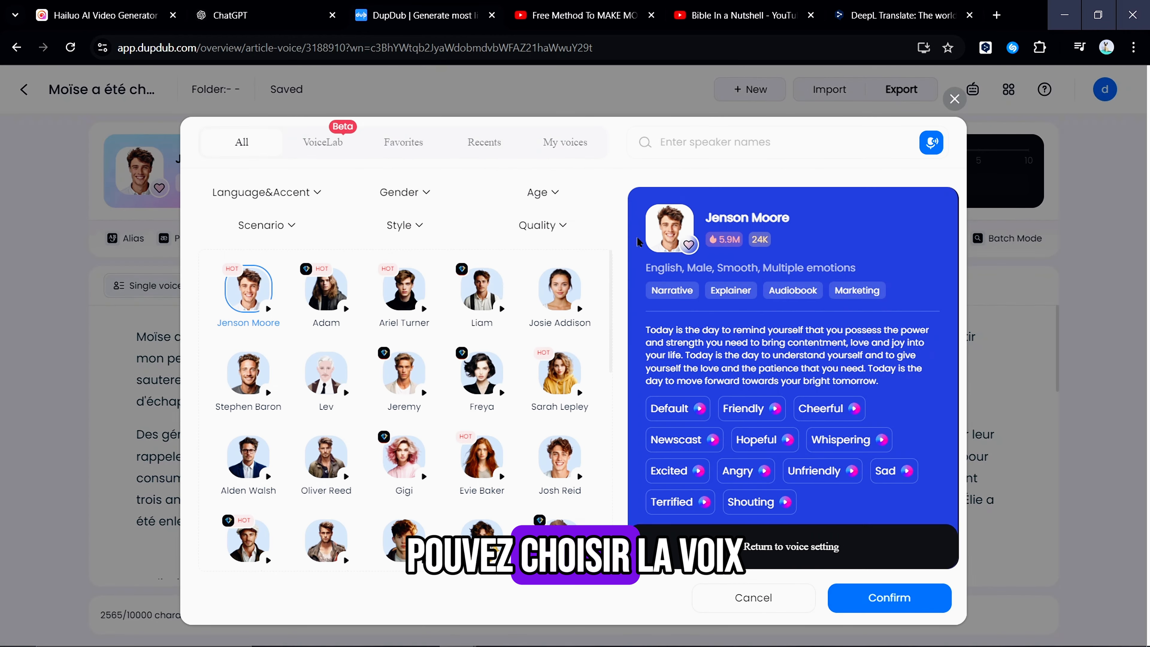
pyautogui.click(345, 321)
pyautogui.click(482, 295)
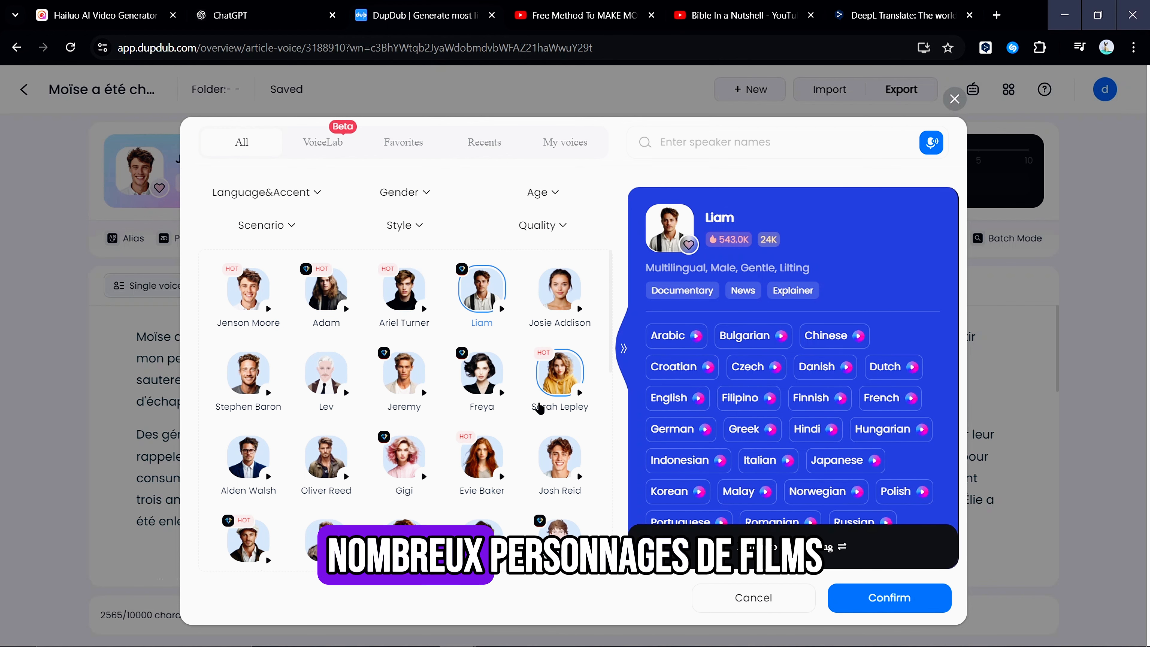
pyautogui.click(539, 407)
pyautogui.scroll(-3, 790, 394)
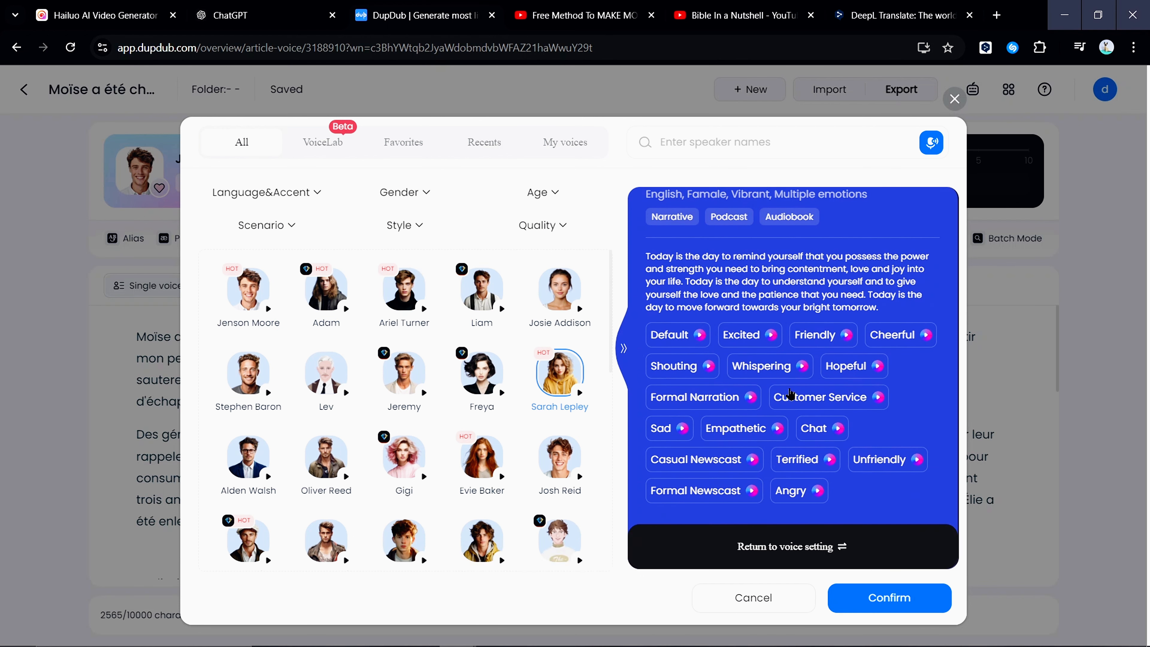
pyautogui.click(481, 457)
pyautogui.scroll(-5, 426, 402)
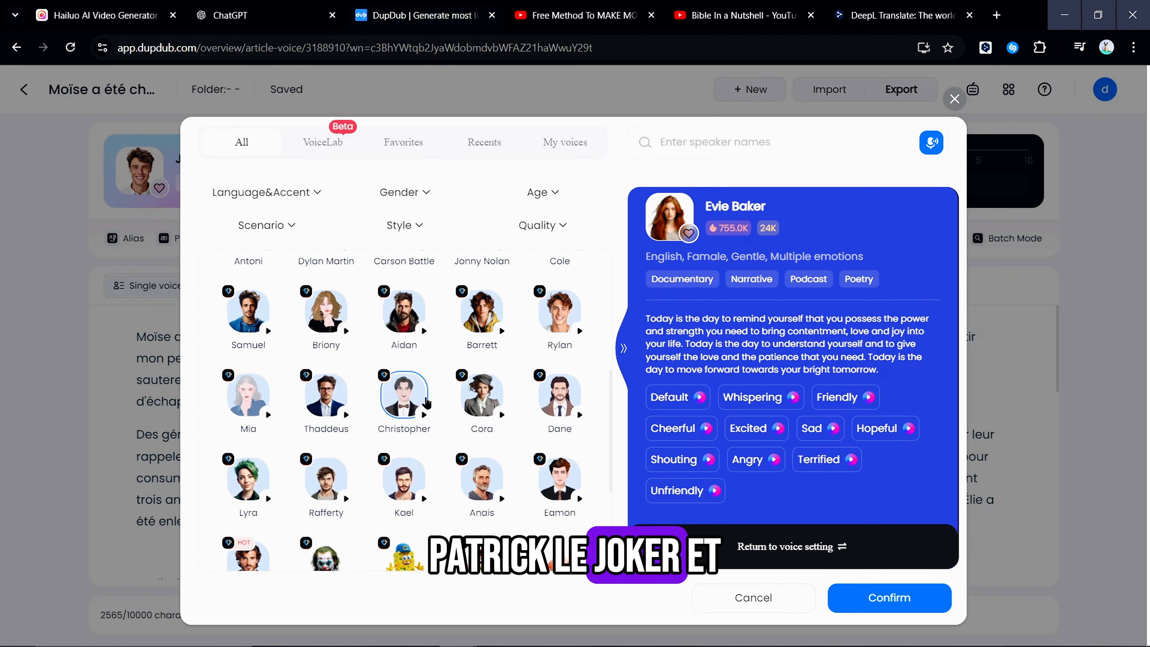
pyautogui.click(405, 471)
pyautogui.scroll(-3, 404, 471)
# Preview the Wise Turtle voice in French, apply it to the script, and start playback of the voiceover
pyautogui.click(326, 475)
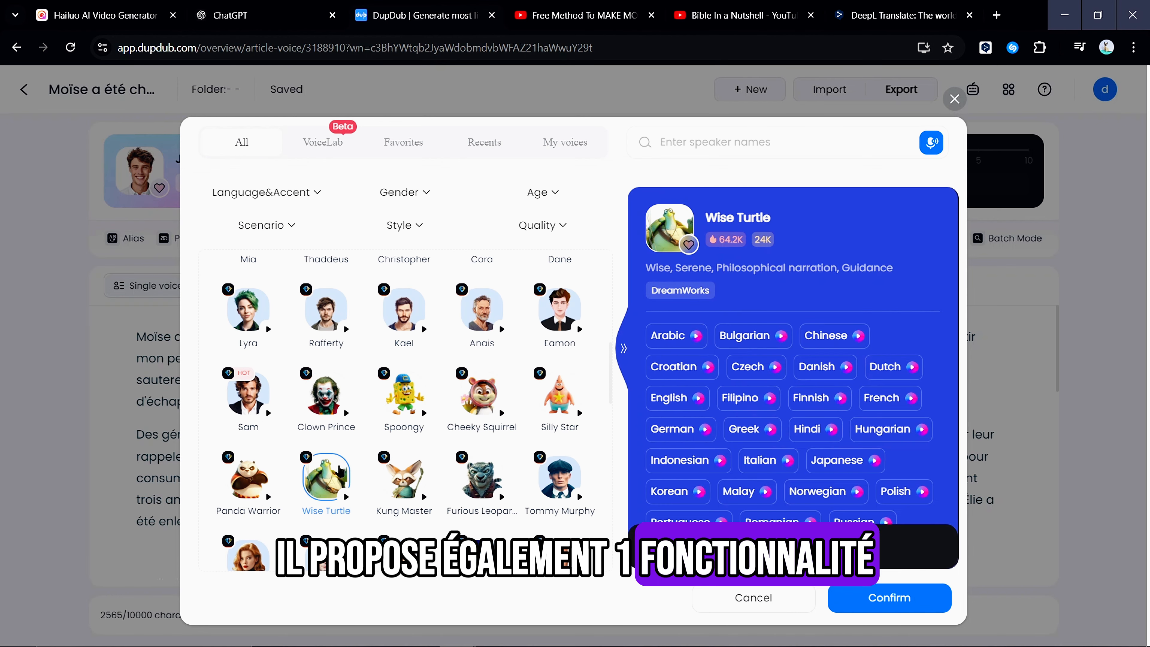
pyautogui.click(888, 398)
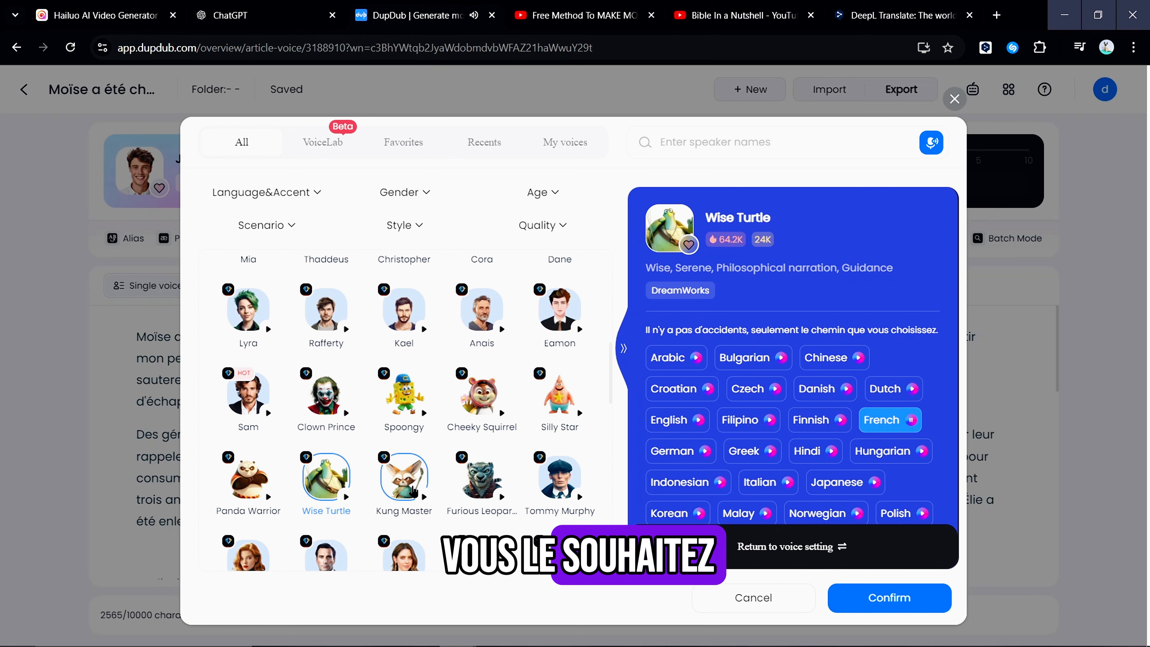
pyautogui.scroll(-2, 461, 395)
pyautogui.scroll(3, 461, 395)
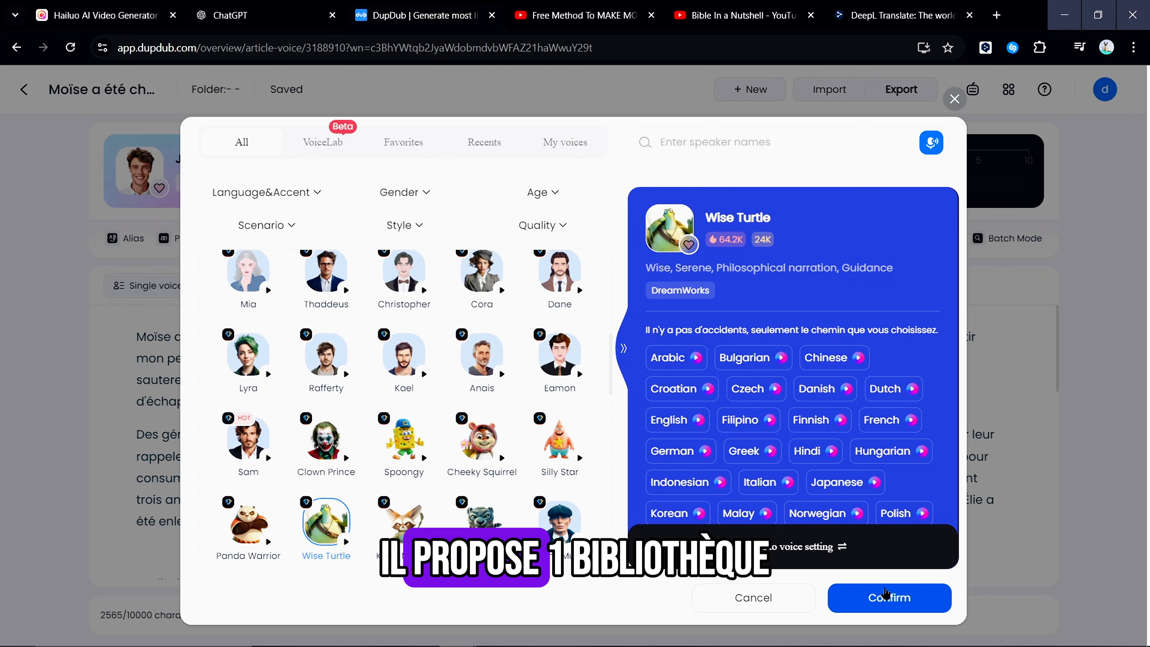
pyautogui.click(884, 597)
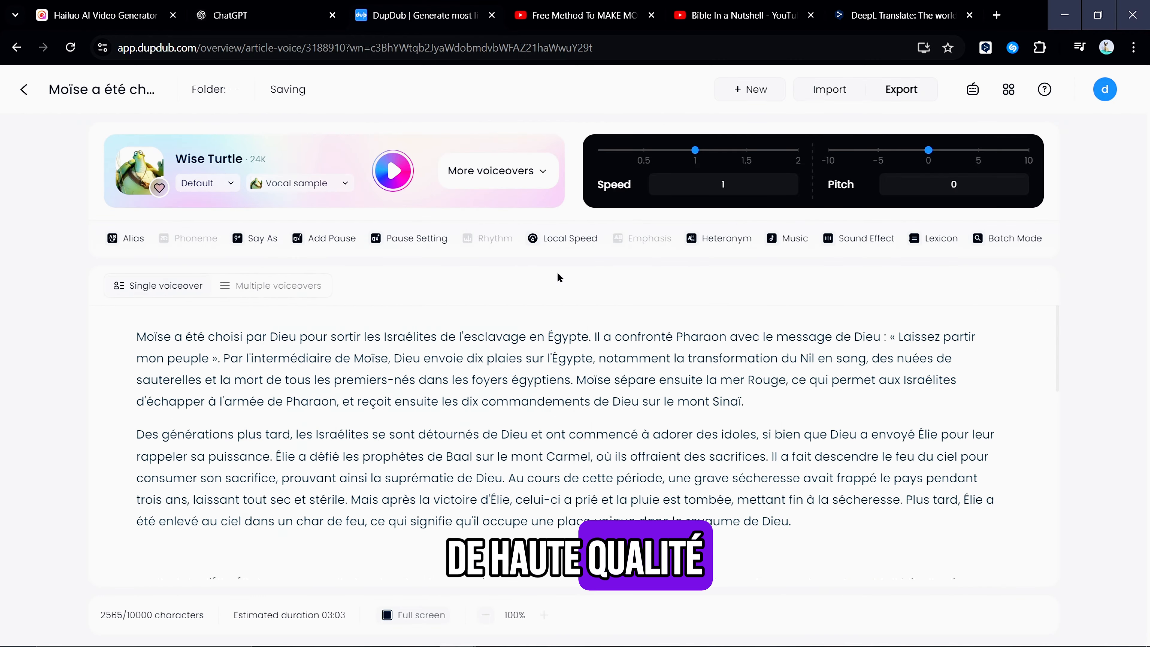
pyautogui.click(395, 165)
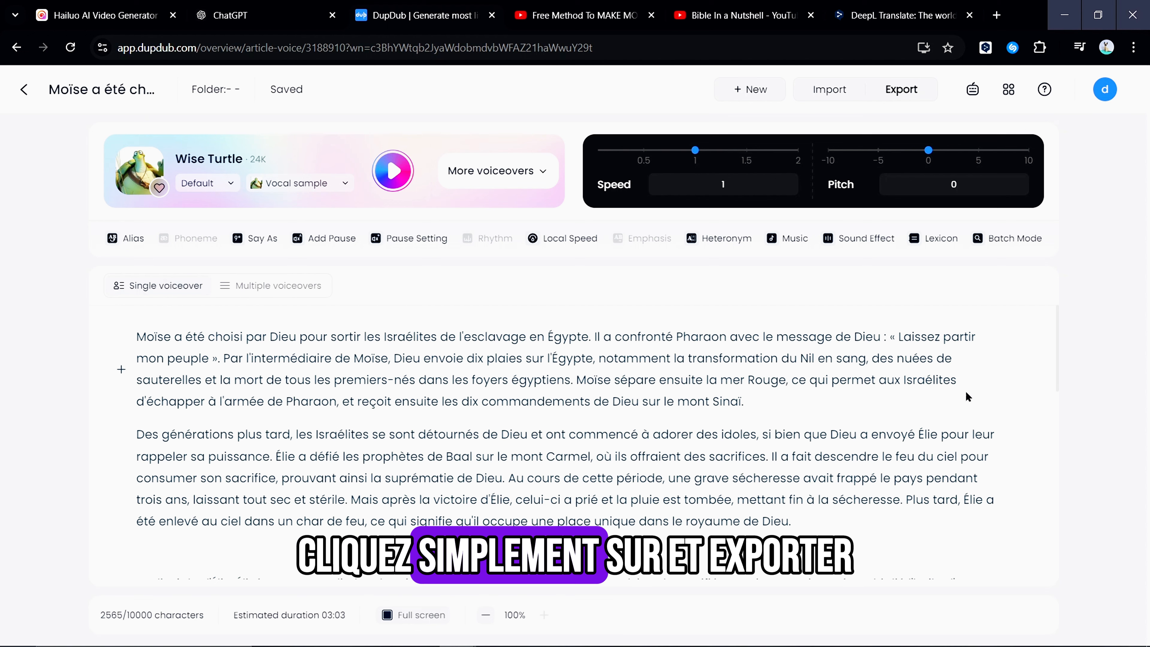
# Export the voiceover as an MP3 audio file and start generating it
pyautogui.click(901, 89)
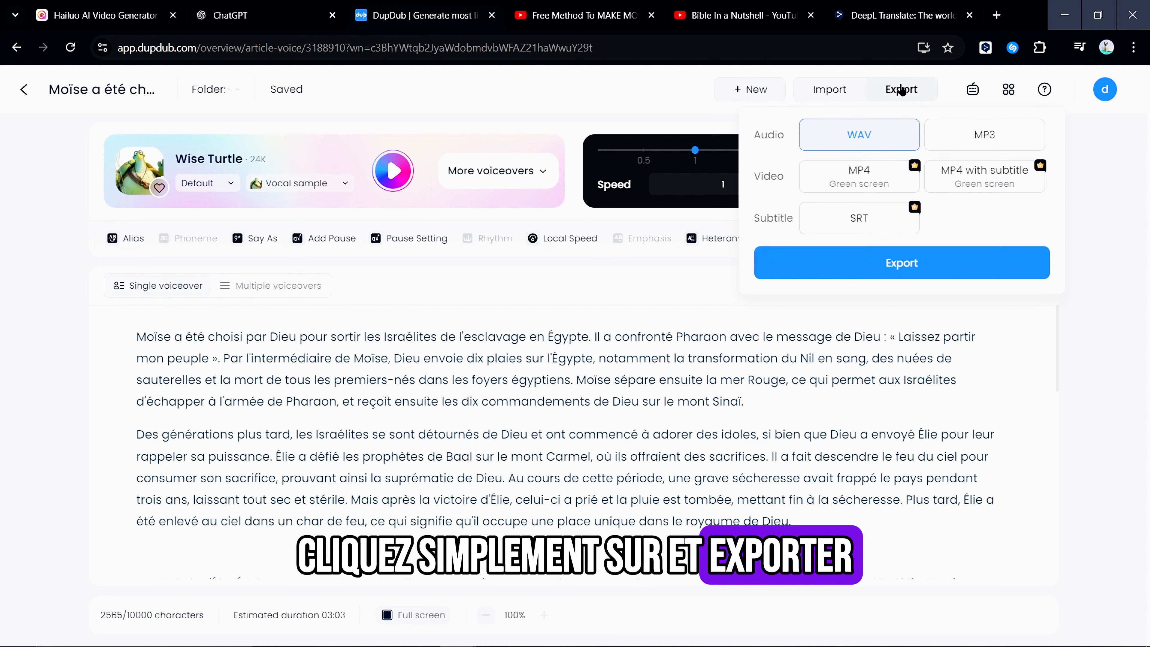
pyautogui.click(977, 144)
pyautogui.click(889, 263)
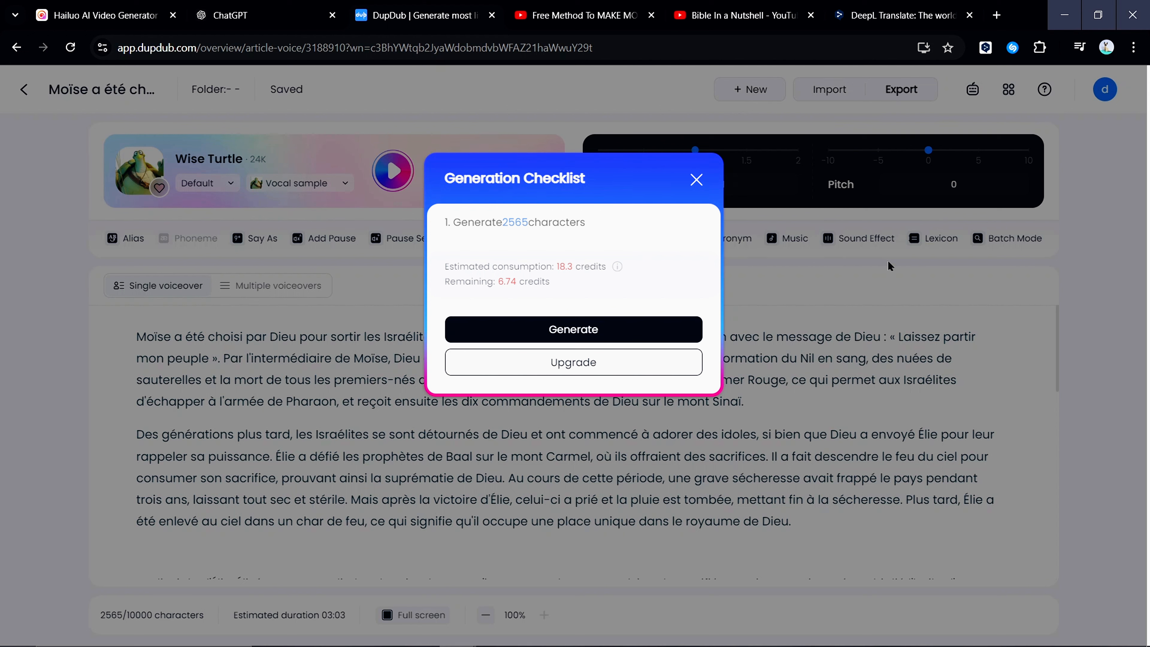
pyautogui.click(617, 330)
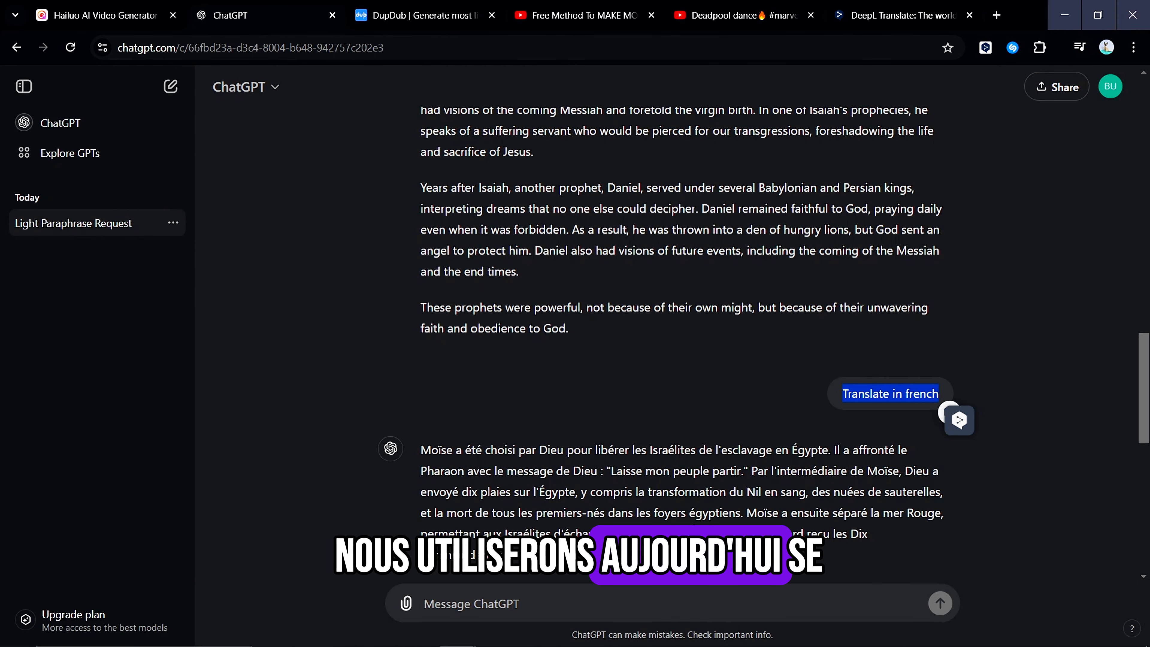
# Switch to ChatGPT and submit the prompt-engineer instructions for 6-second AI video scenes in a new chat
pyautogui.moveTo(420, 450); pyautogui.dragTo(813, 536)
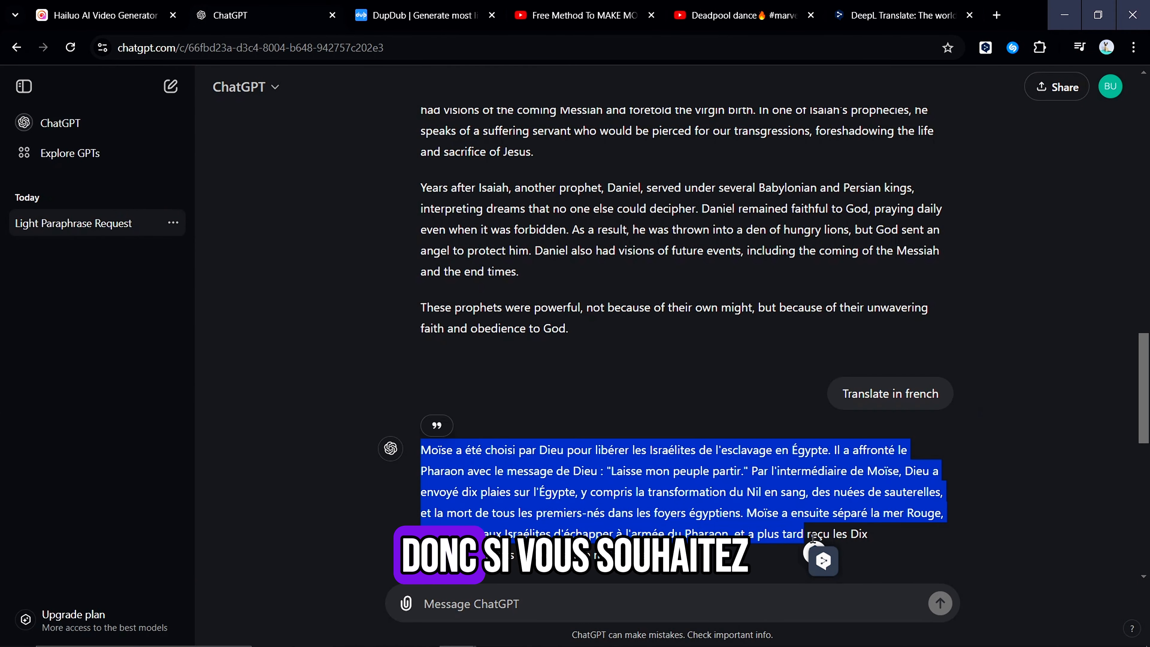
pyautogui.click(759, 486)
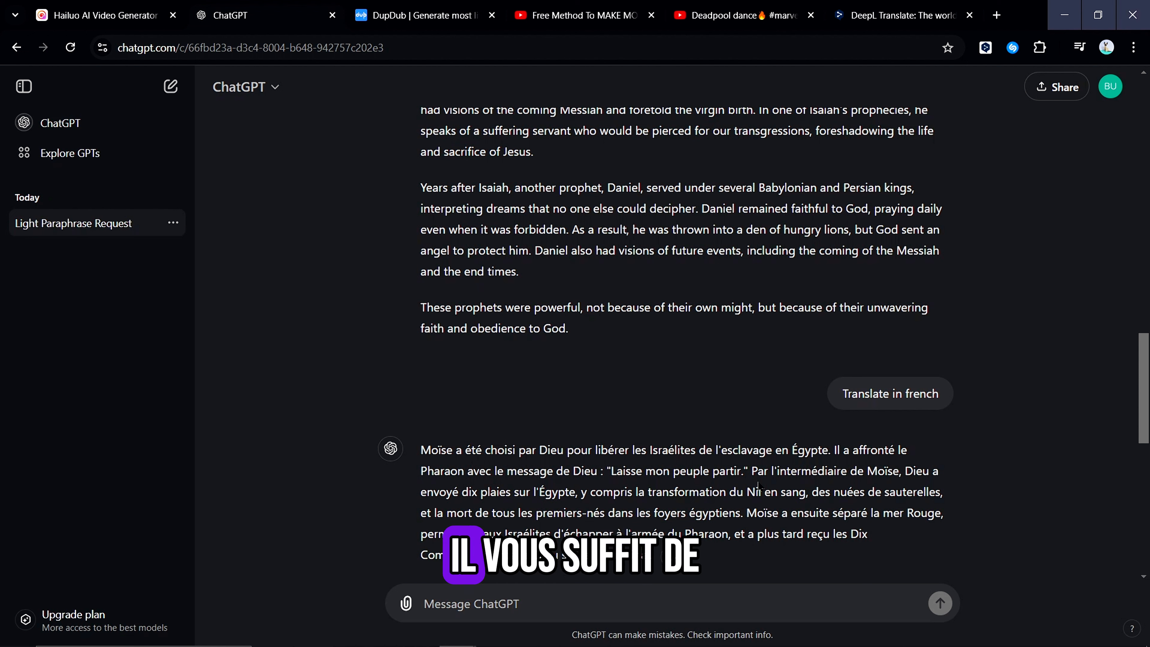
pyautogui.hotkey('ctrl', 'v')
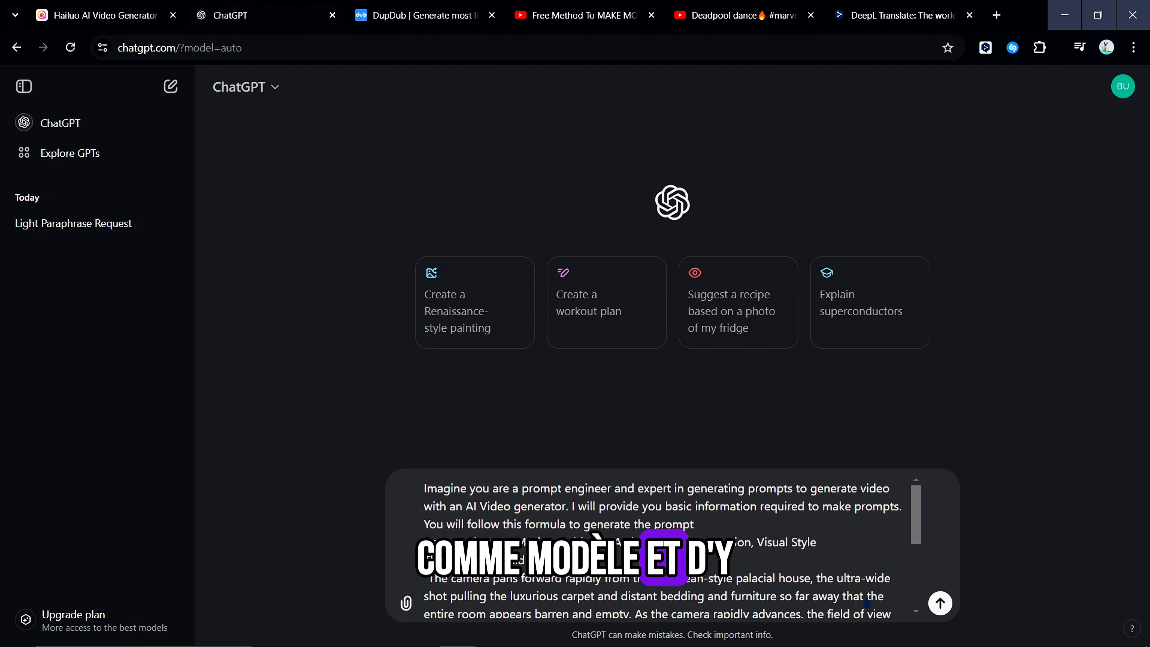
pyautogui.press('Return')
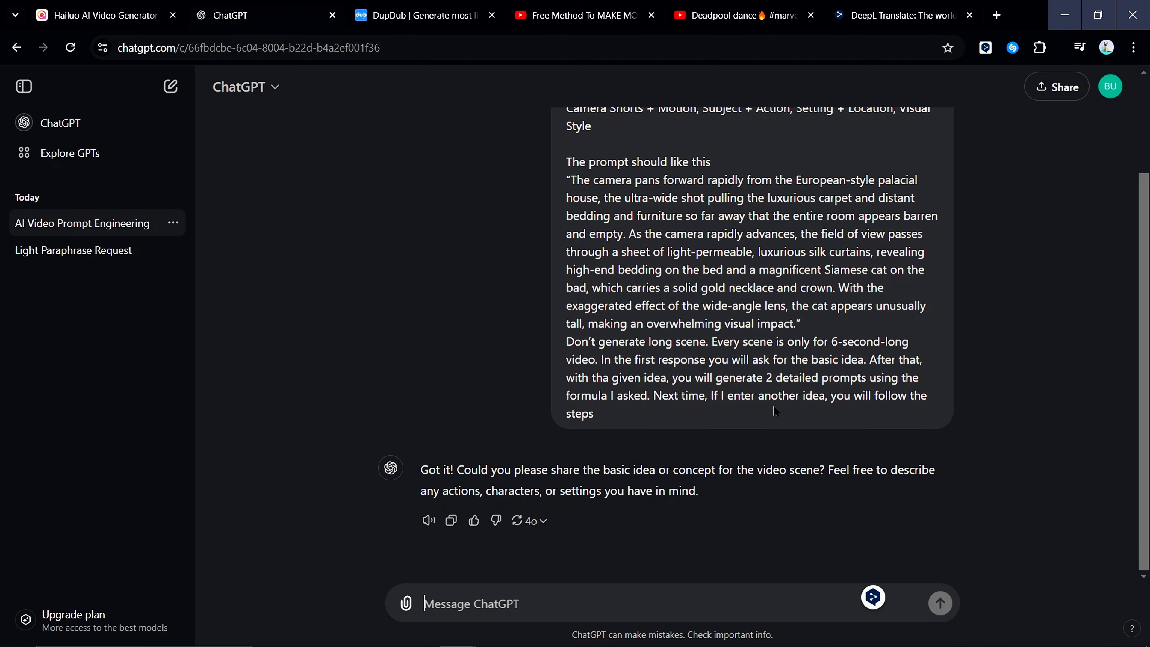
# Submit "Moïse a été choisi par Dieu pour libérer les Israélites de l'esclavage en Égypte." as the first scene idea
pyautogui.scroll(2, 760, 448)
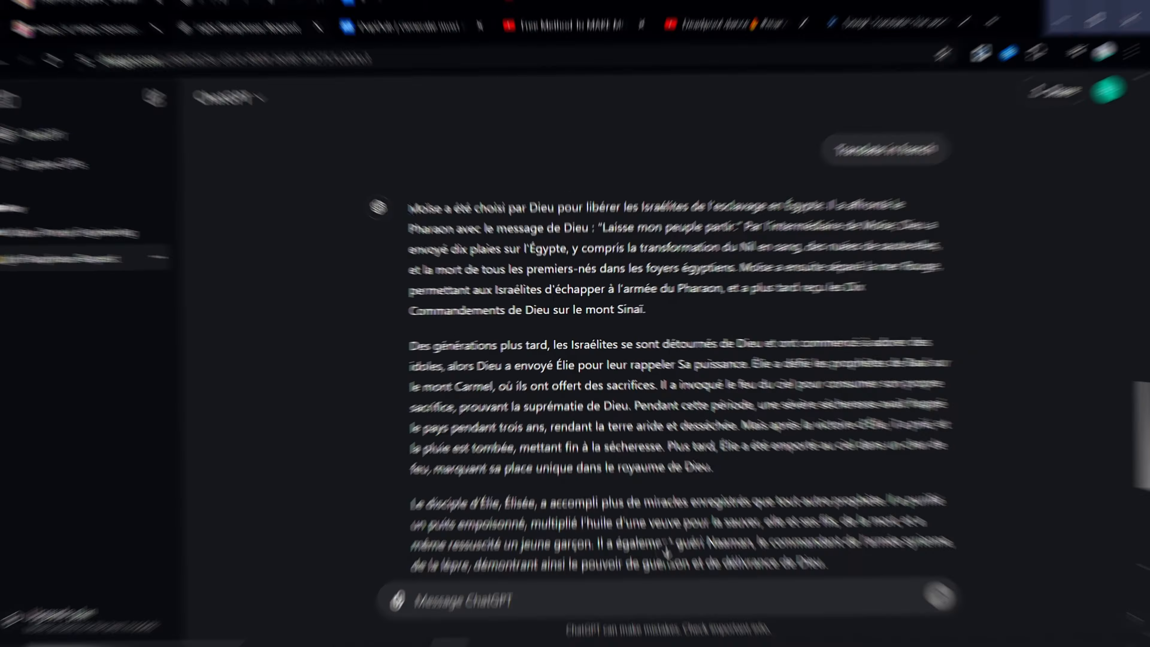
pyautogui.moveTo(420, 202); pyautogui.dragTo(740, 202)
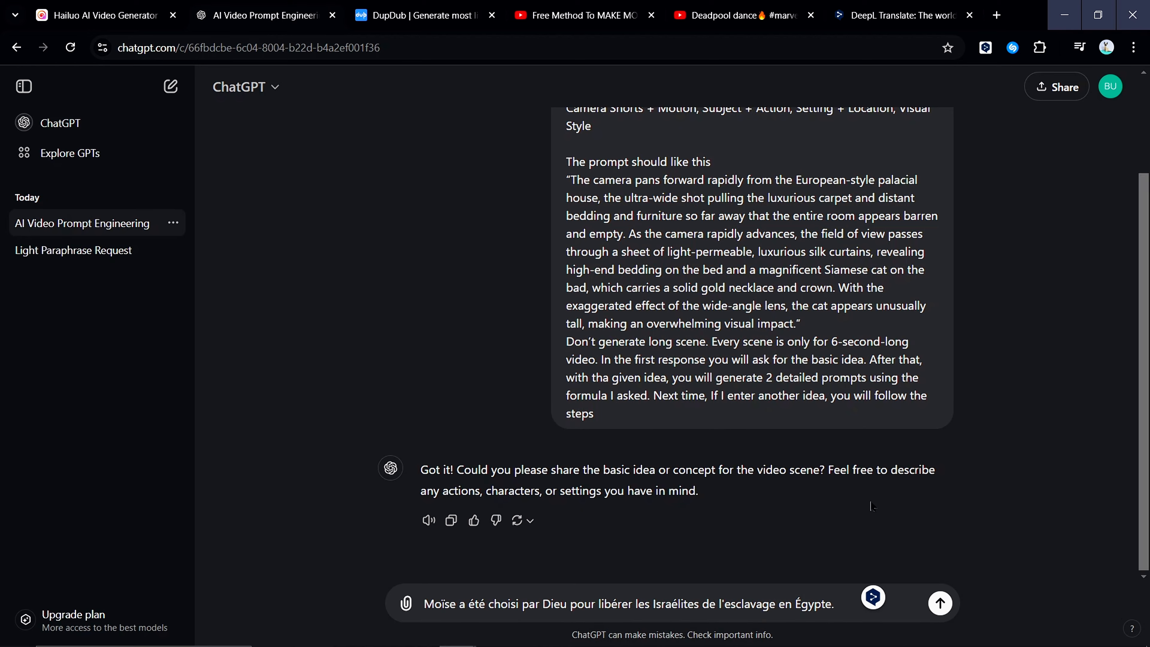
pyautogui.click(941, 603)
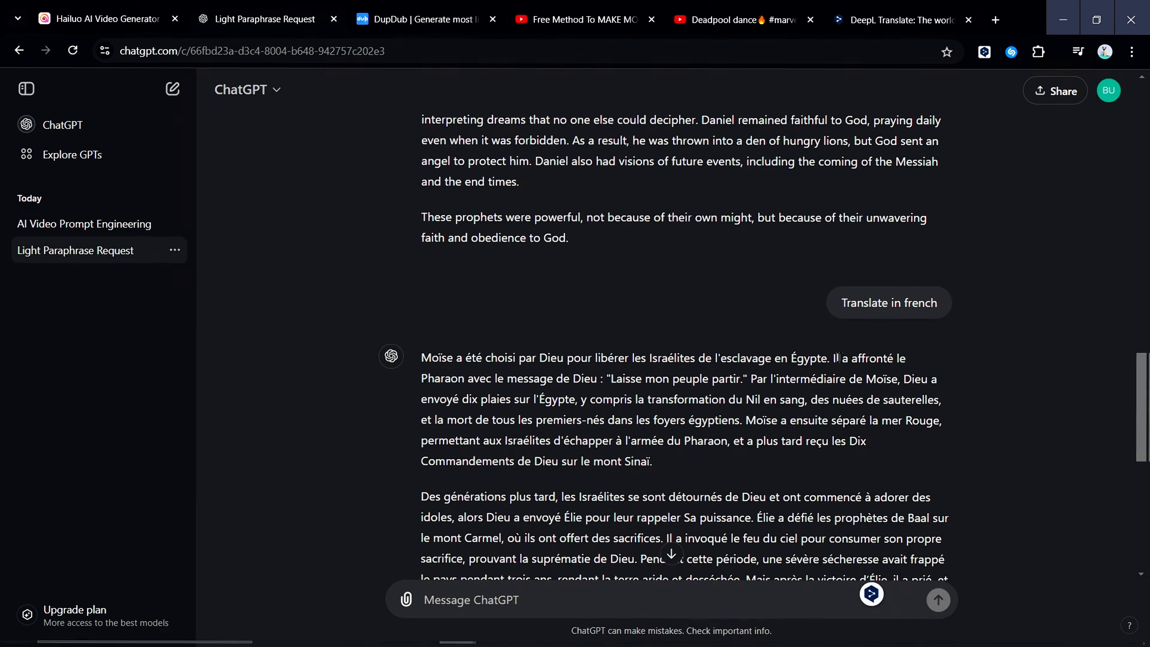
# Submit the sentence about confronting the Pharaon as the second scene idea, and paste the sentence about the ten plagues as the third
pyautogui.moveTo(835, 358); pyautogui.dragTo(847, 397)
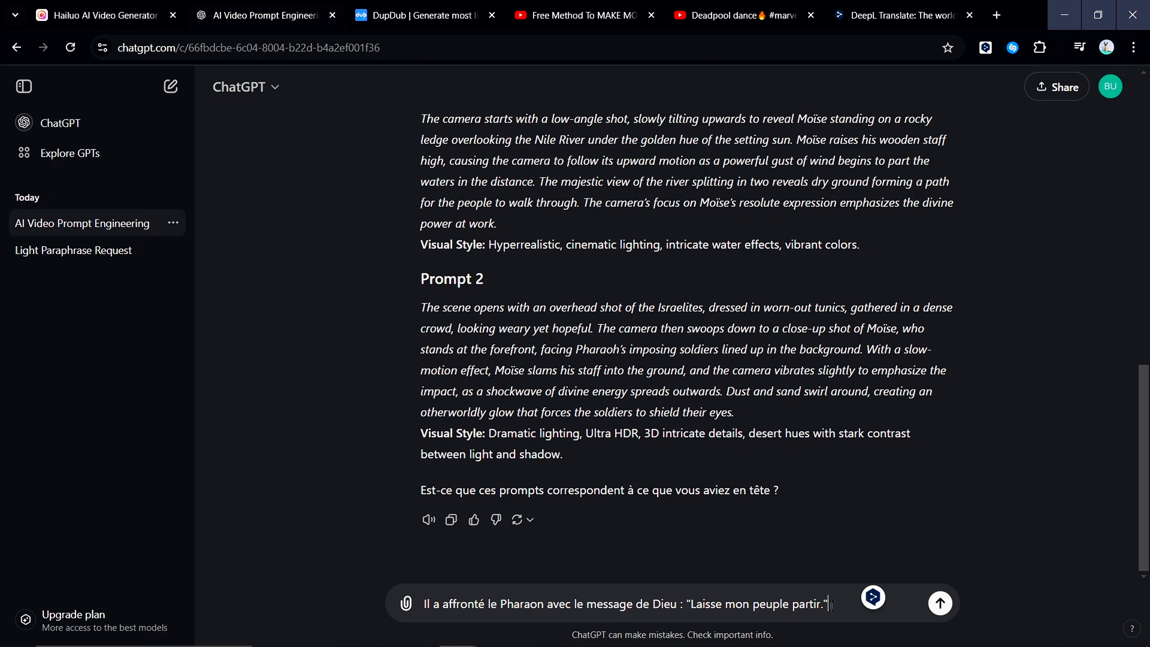
pyautogui.click(939, 603)
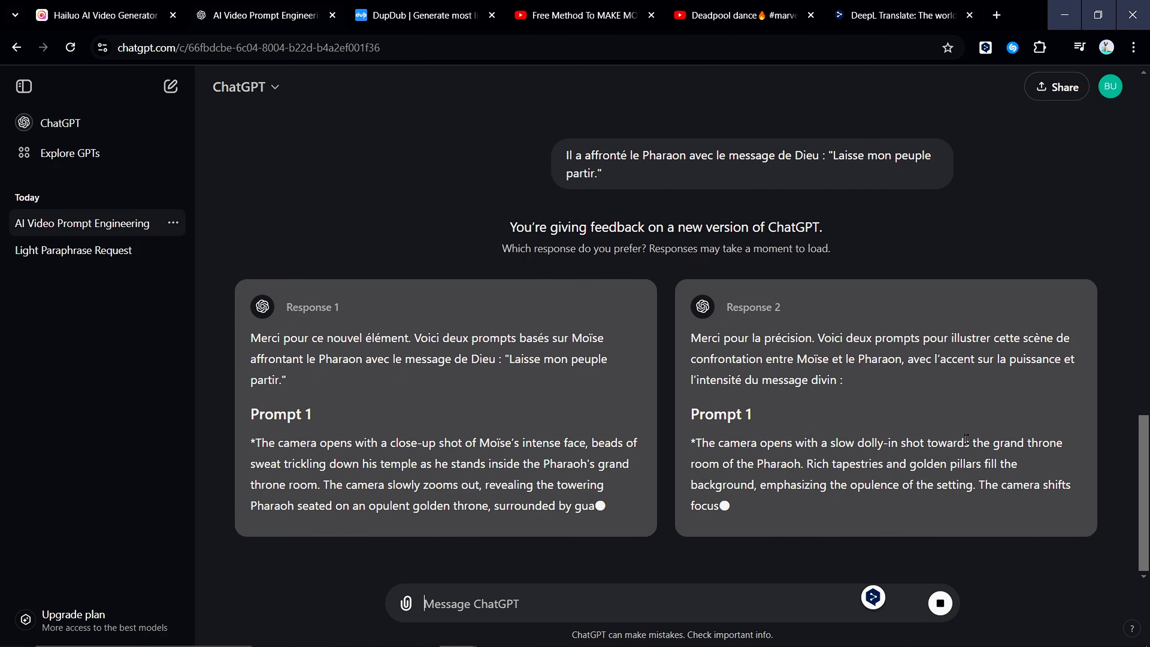
pyautogui.scroll(-6, 966, 439)
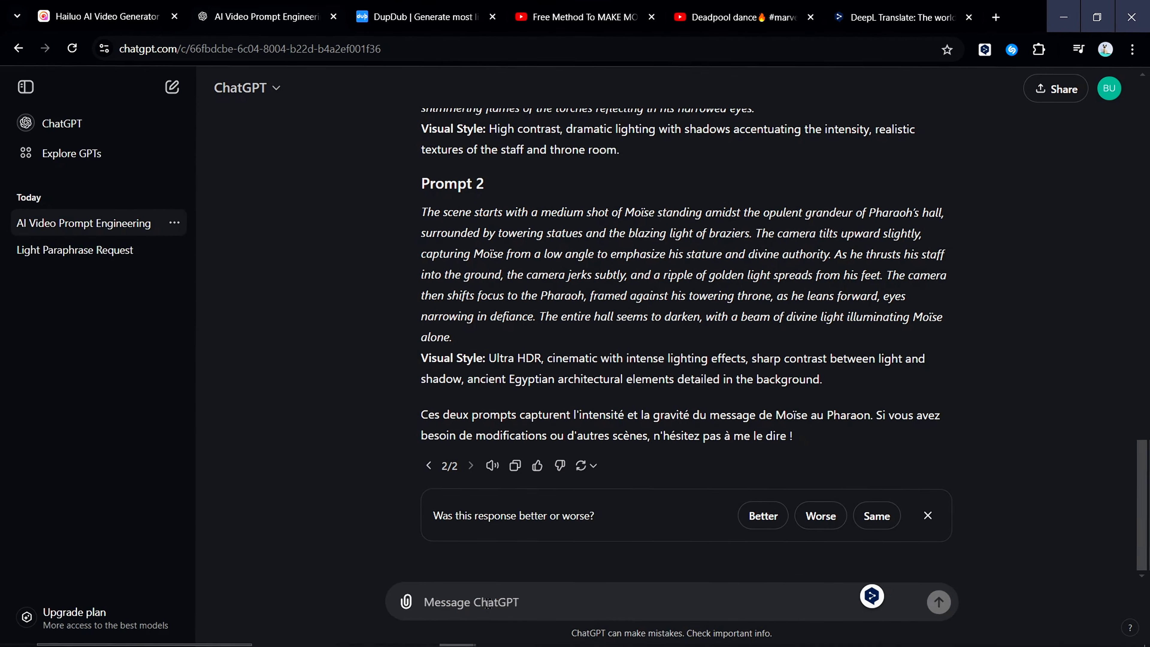
pyautogui.click(488, 605)
pyautogui.write("Par l'intermédiaire de Moïse, Dieu a envoyé dix plaies sur l'Égypte, y compris la transformation du Nil en sang")
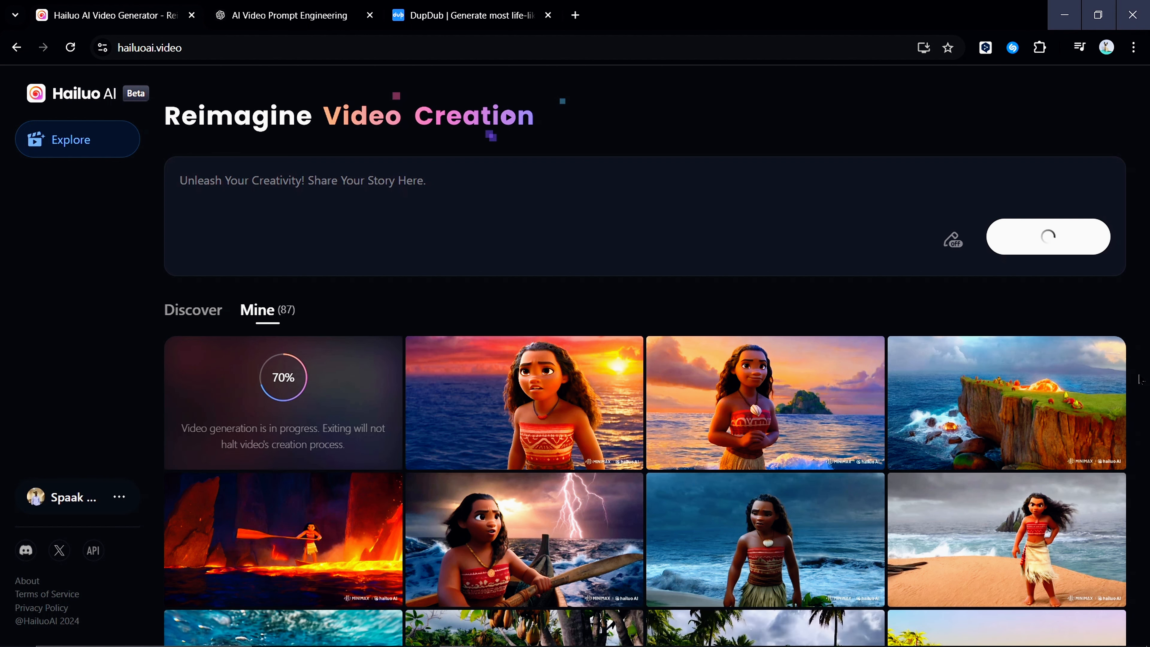
# Switch to Hailuo AI and open the newest generated video, made from the Moïse and Nile River prompt
pyautogui.click(358, 409)
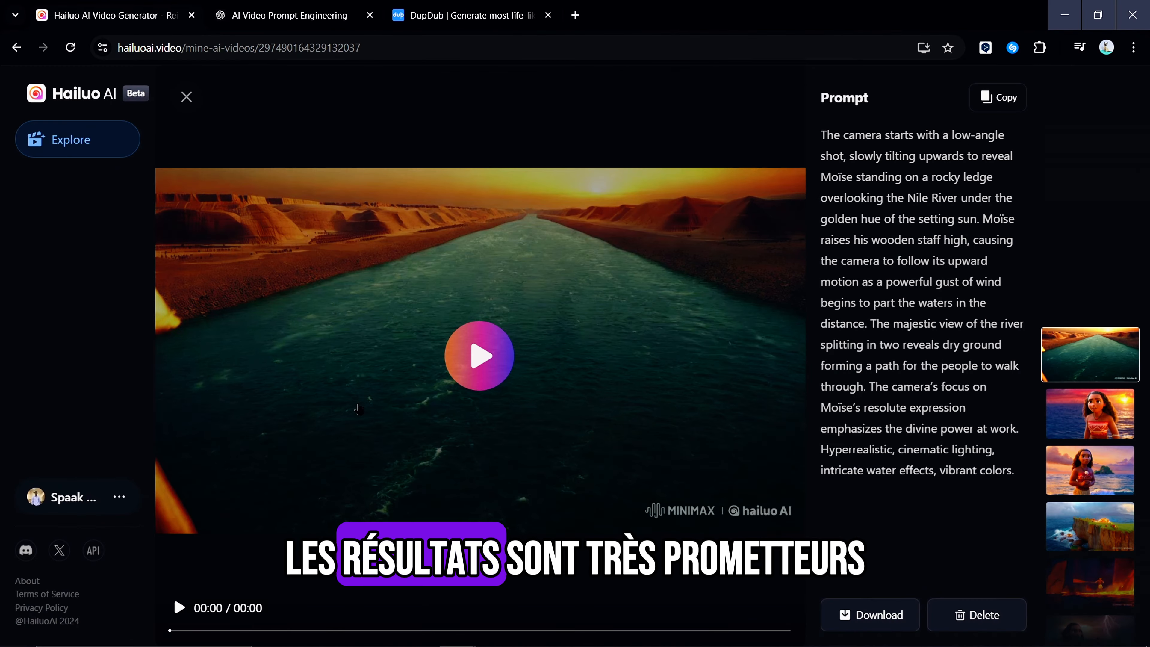
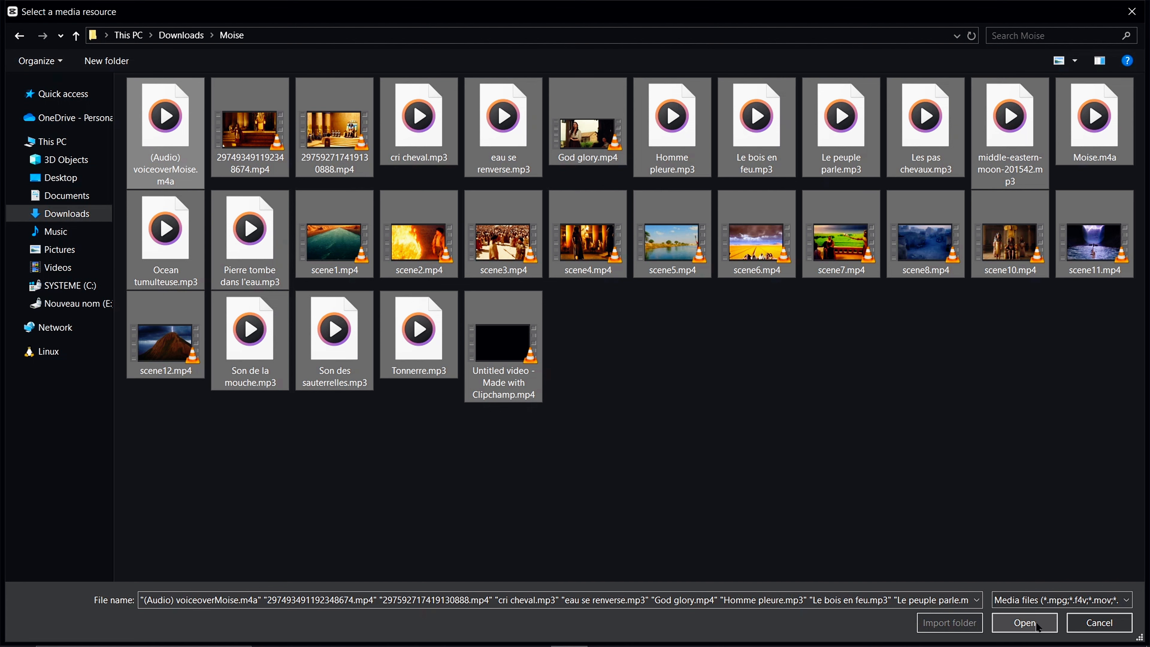
# Switch to CapCut, import the whole Moise folder from Downloads and open it in the project's media library
pyautogui.click(675, 442)
pyautogui.press('BackSpace')
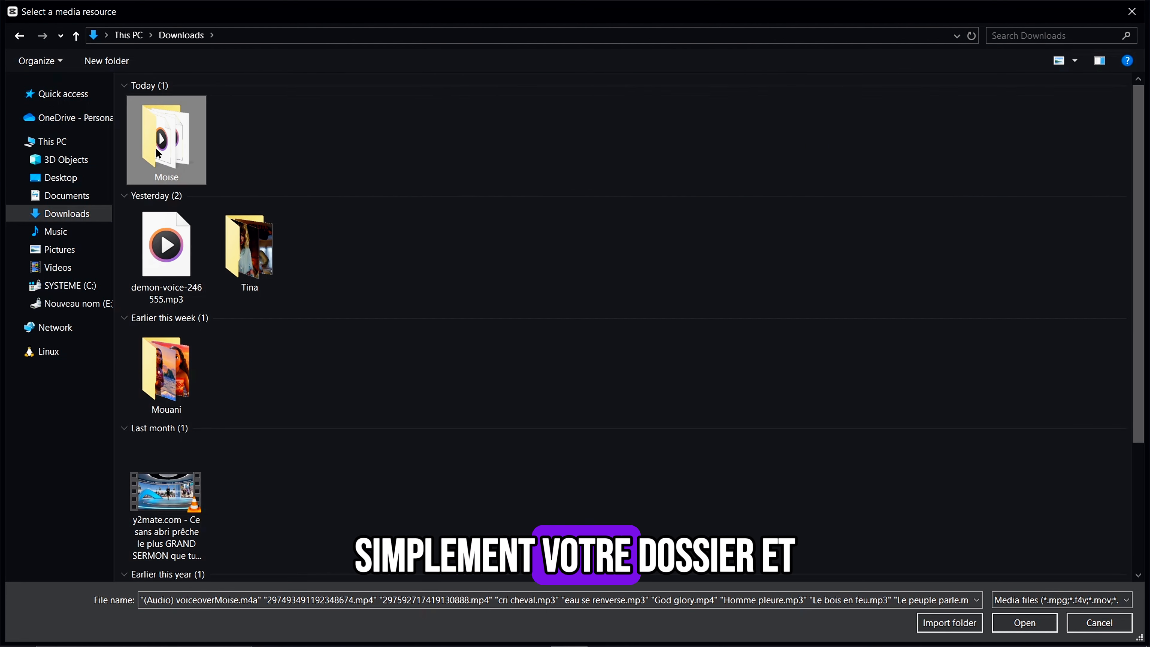
pyautogui.click(961, 624)
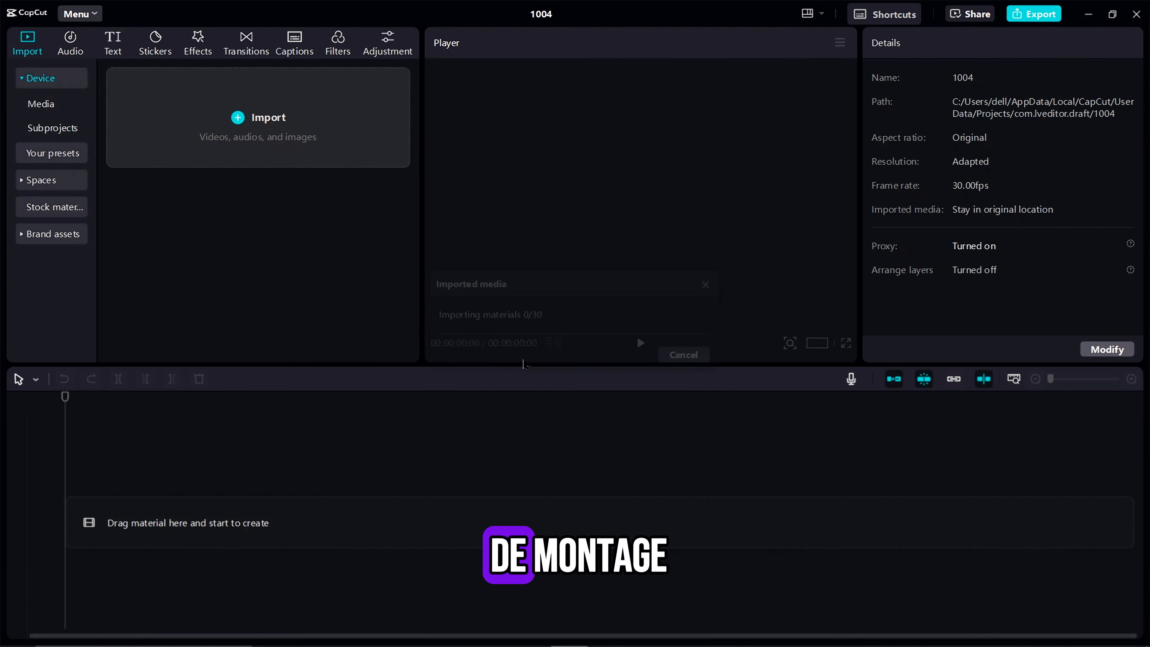
pyautogui.doubleClick(191, 213)
# Place the (Audio) voiceoverMoise.m4a voiceover at the very start of the timeline
pyautogui.scroll(-3, 201, 229)
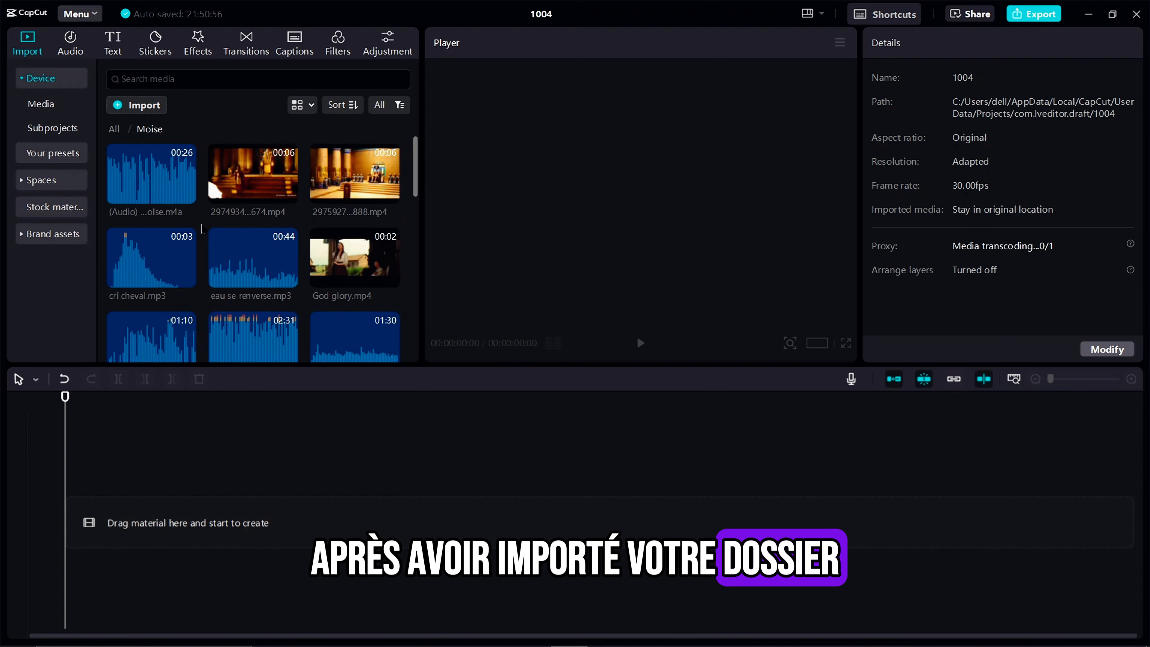
pyautogui.scroll(5, 199, 231)
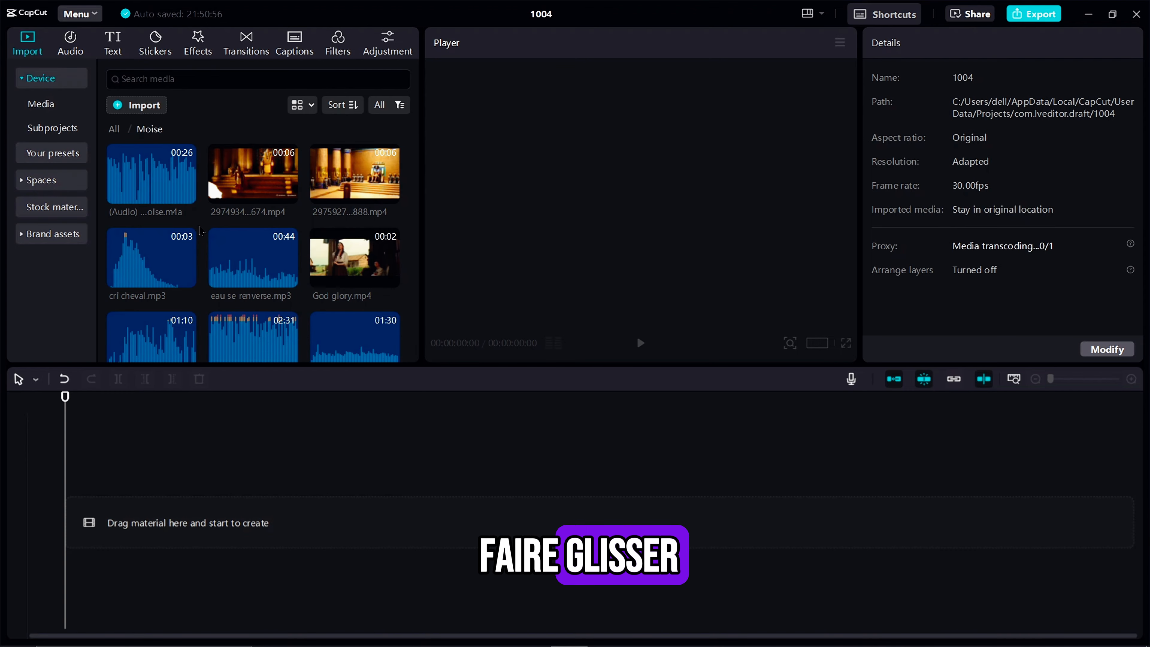
pyautogui.moveTo(151, 177); pyautogui.dragTo(136, 520)
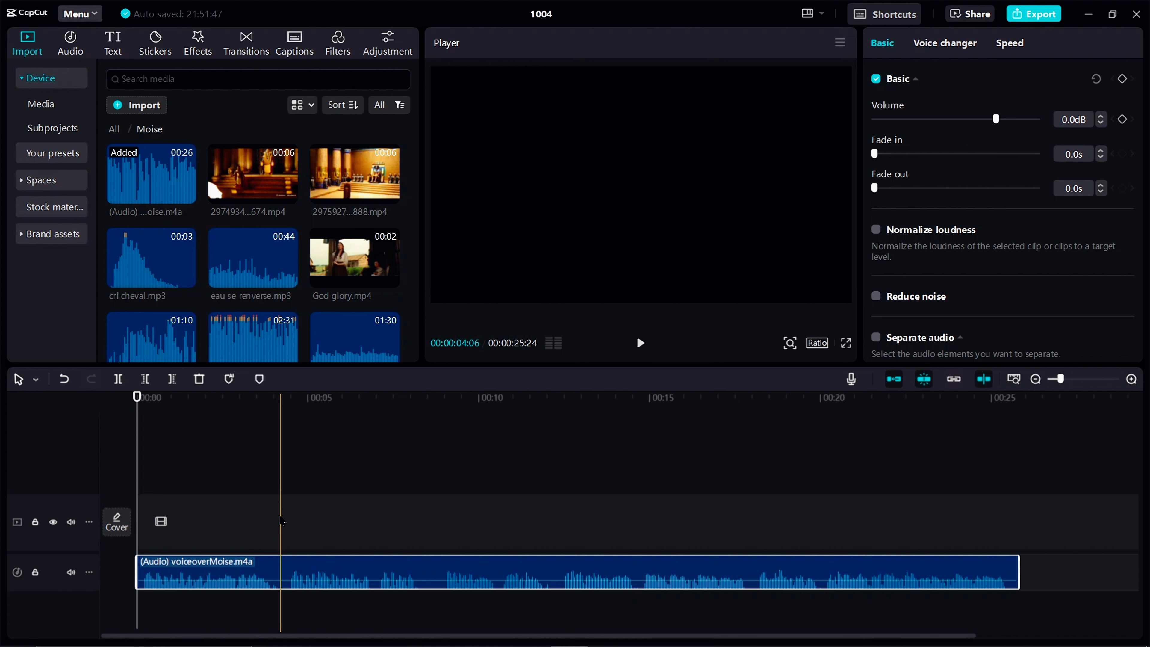
# Add middle-eastern-moon-201542.mp3 as background music under the voiceover and trim its end to the voiceover's length
pyautogui.scroll(-10, 193, 231)
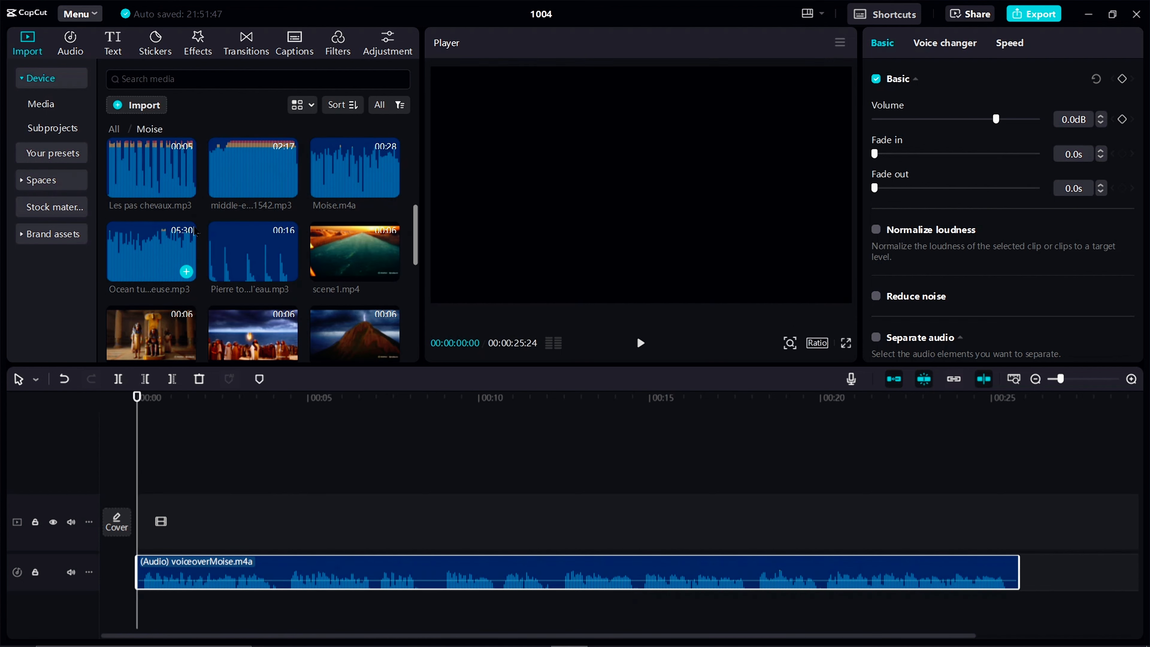
pyautogui.scroll(-3, 194, 231)
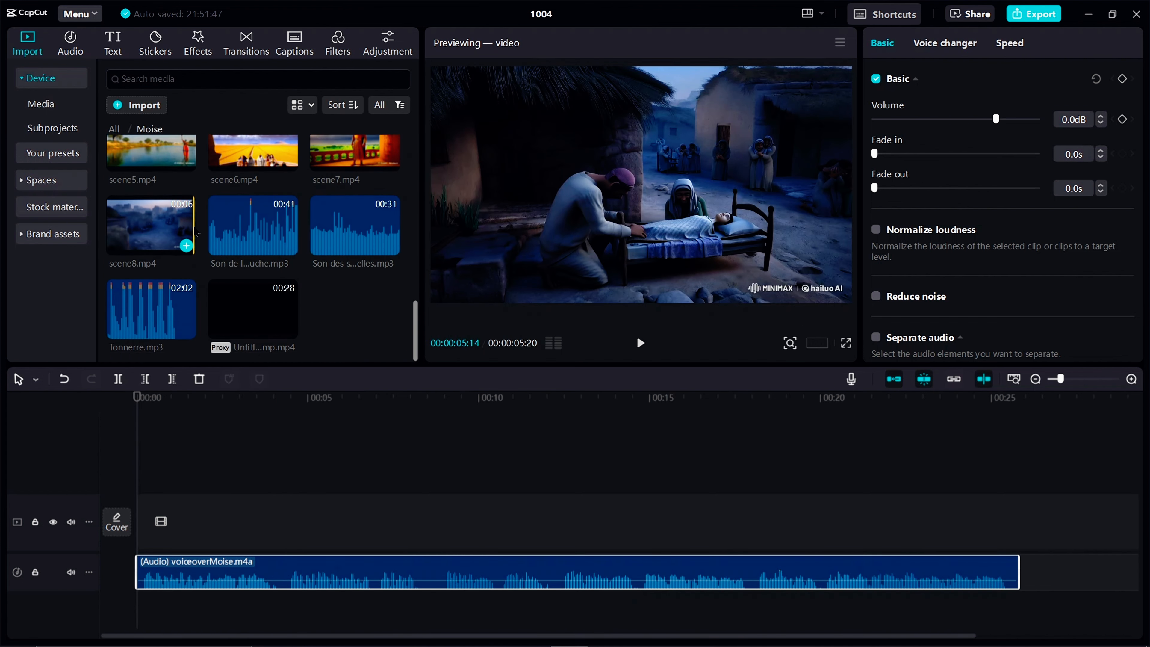
pyautogui.scroll(13, 196, 233)
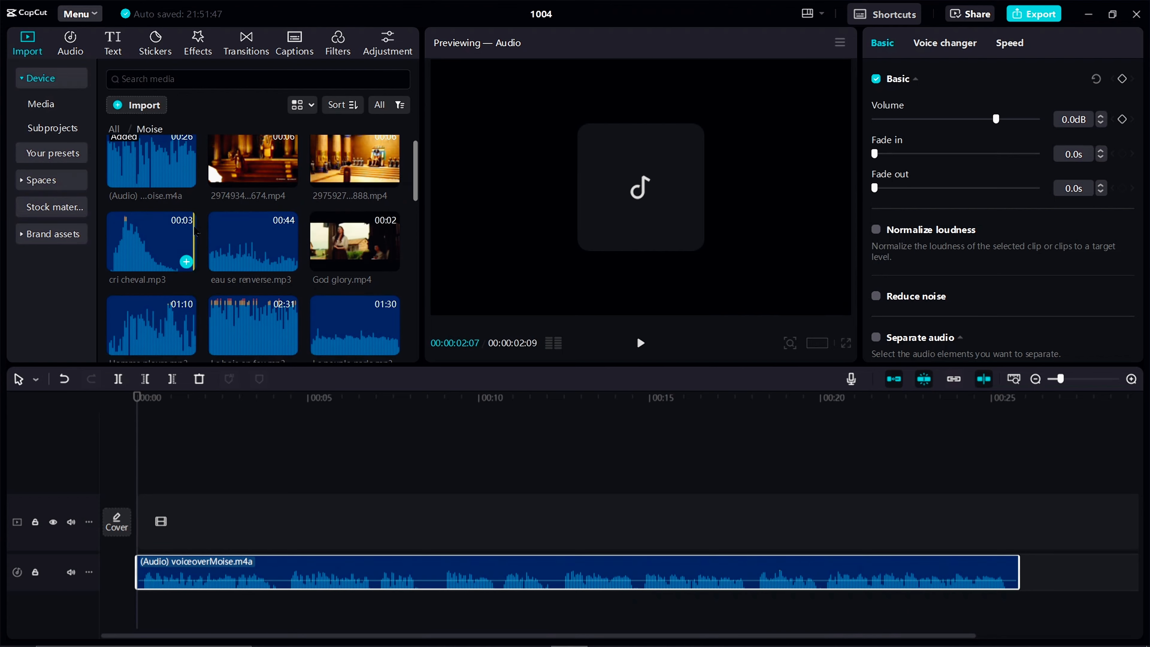
pyautogui.scroll(-5, 195, 233)
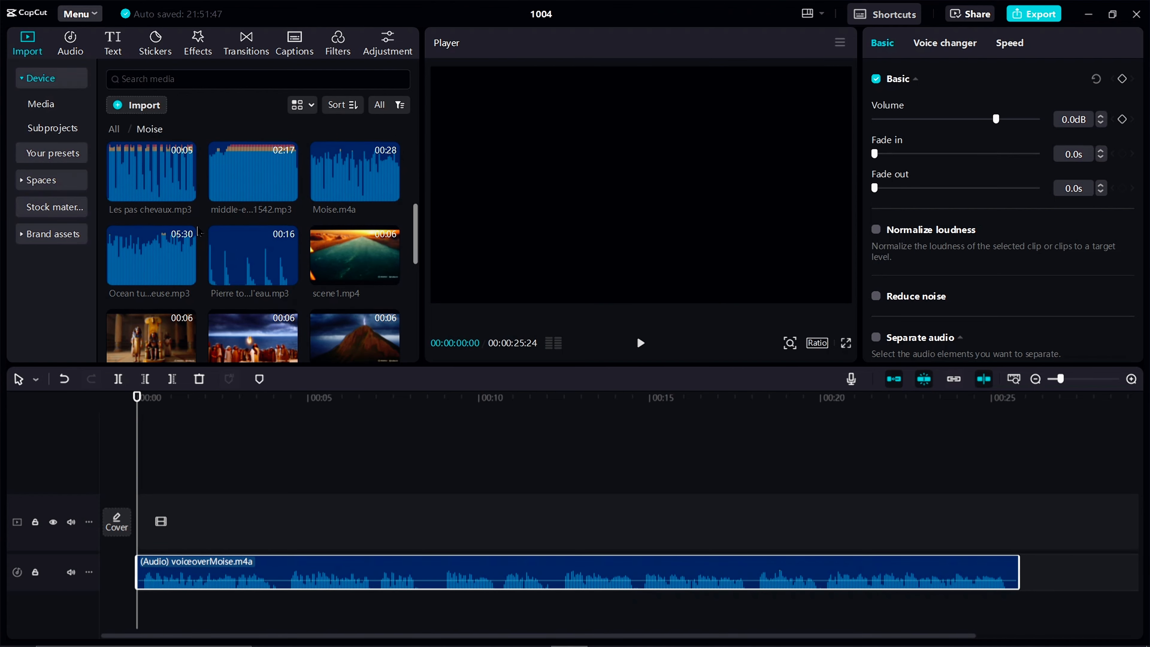
pyautogui.scroll(-6, 197, 232)
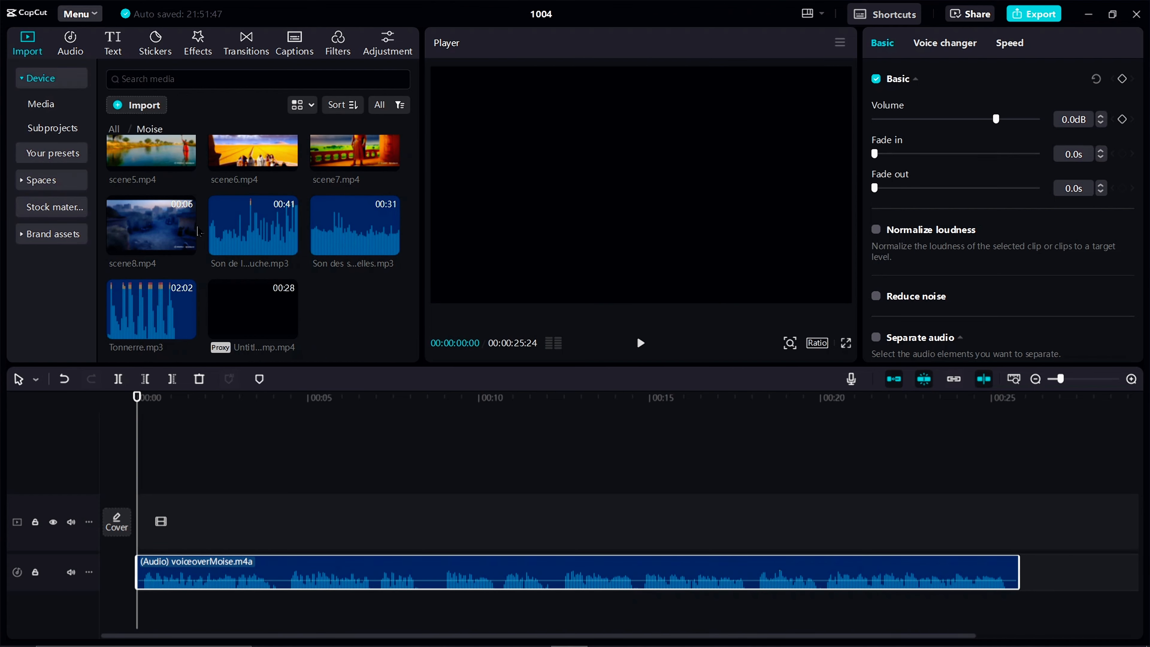
pyautogui.click(136, 111)
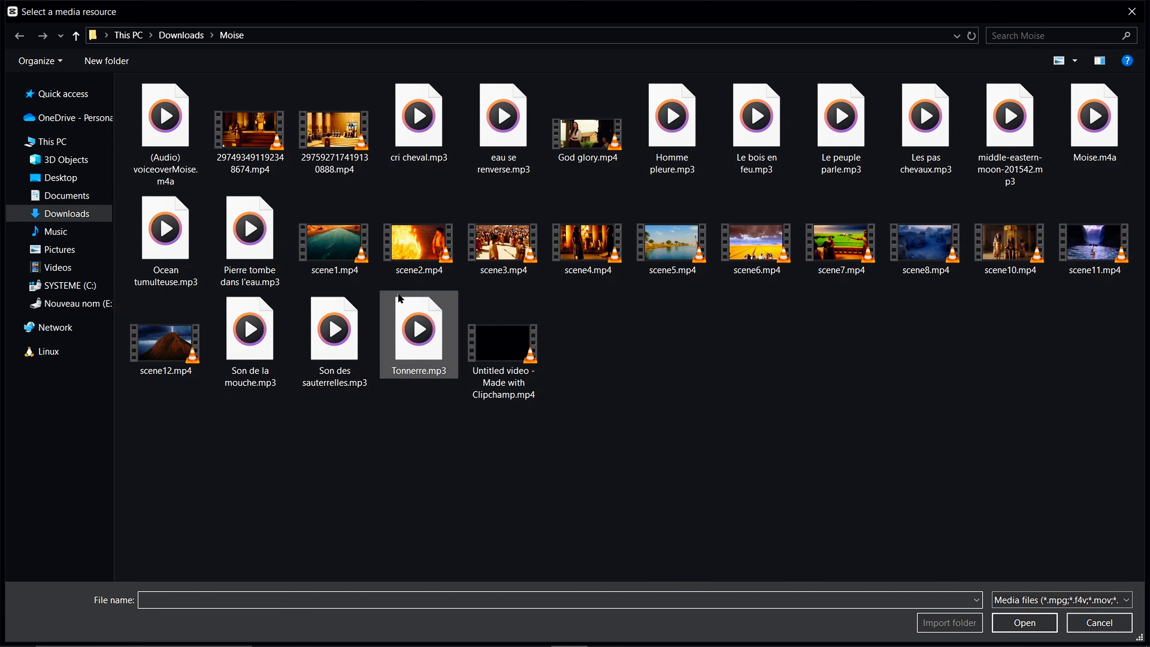
pyautogui.doubleClick(1021, 120)
pyautogui.scroll(5, 200, 244)
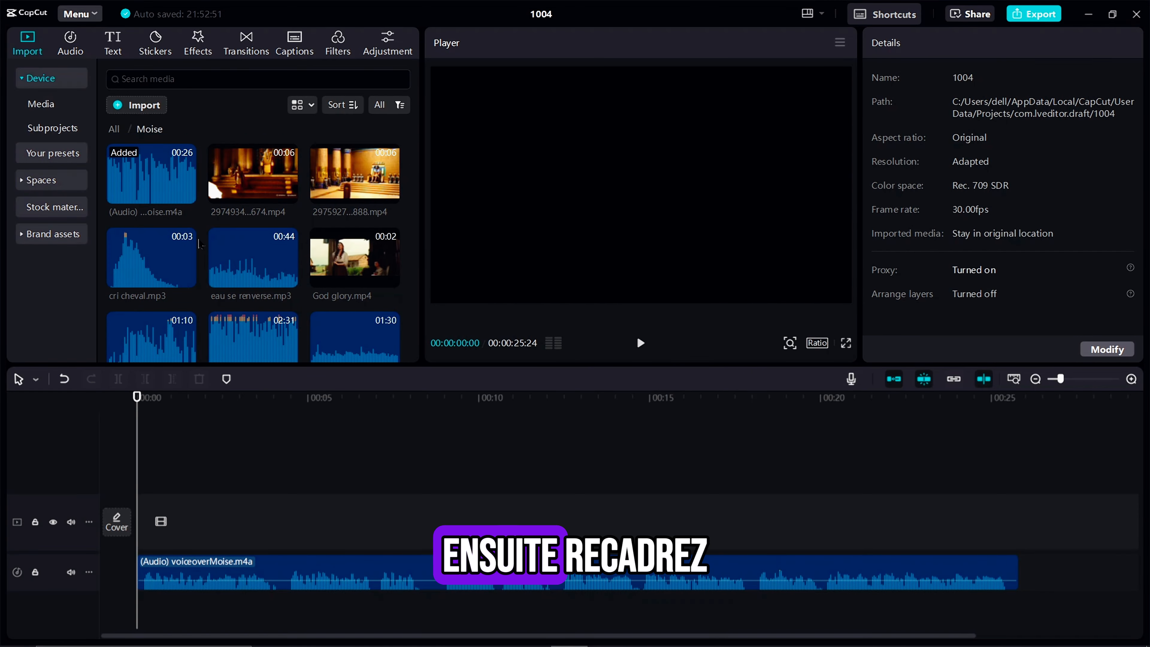
pyautogui.scroll(-4, 200, 244)
pyautogui.moveTo(243, 249); pyautogui.dragTo(142, 610)
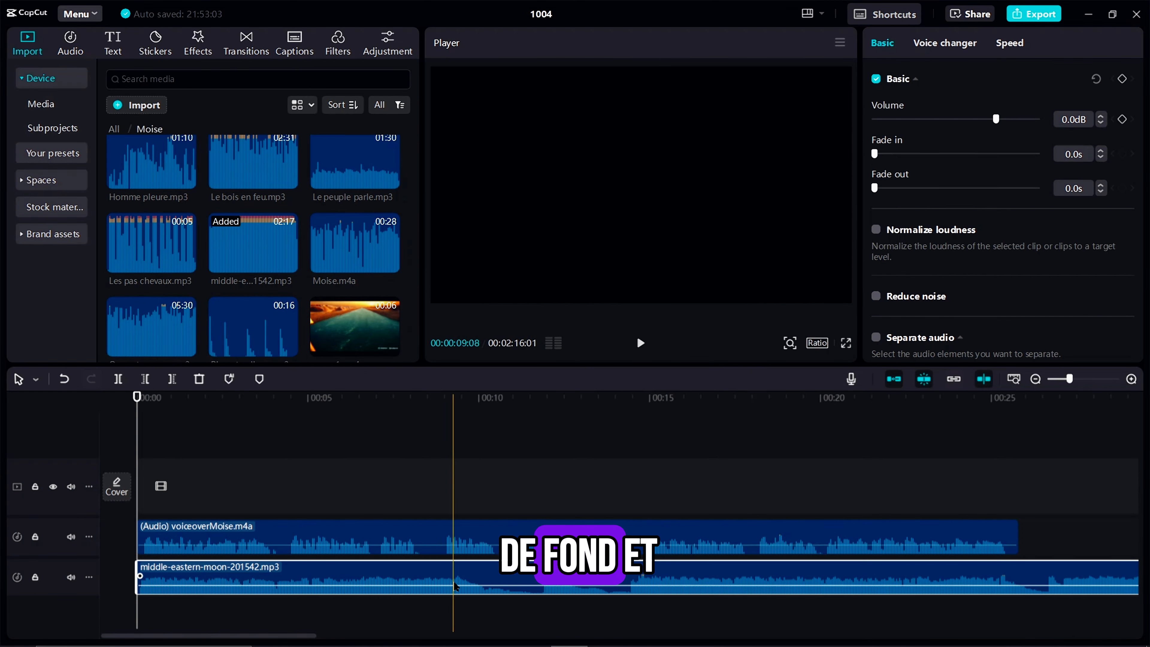
pyautogui.press('w')
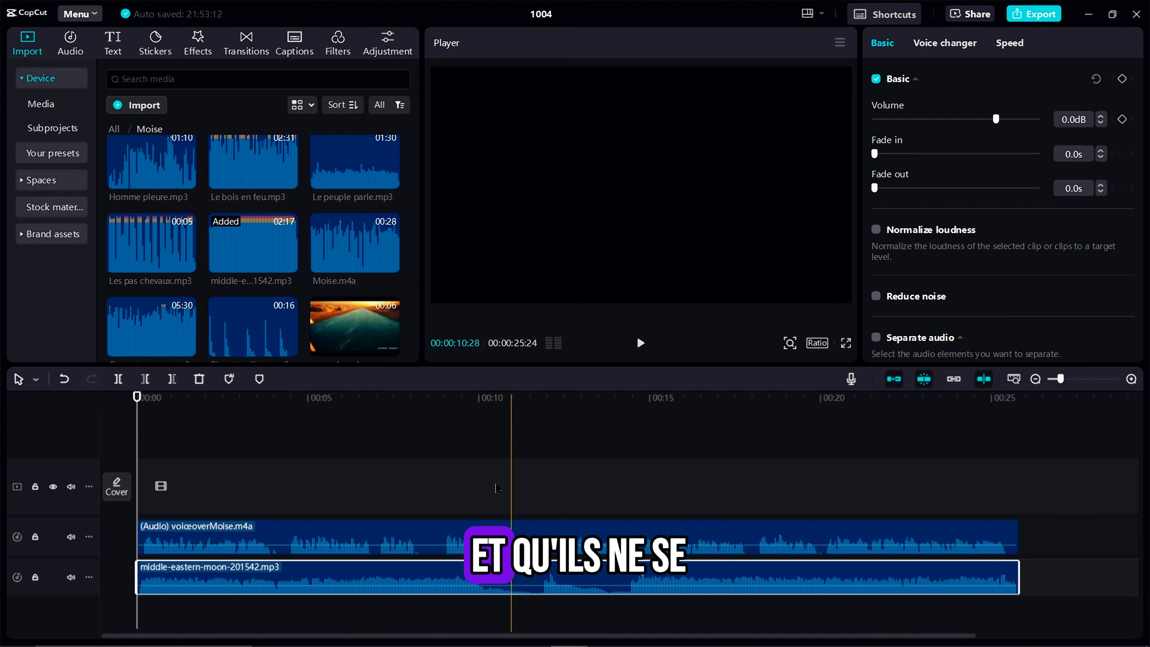
# Raise the voiceover's volume and lower the background music's volume
pyautogui.click(261, 537)
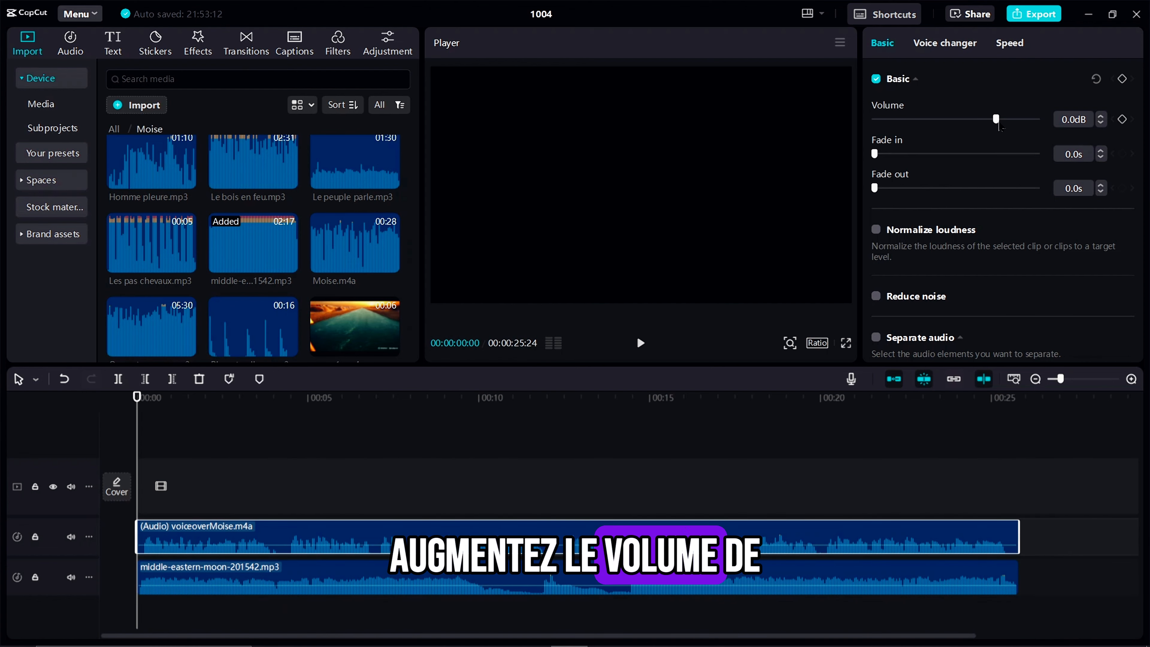
pyautogui.click(197, 578)
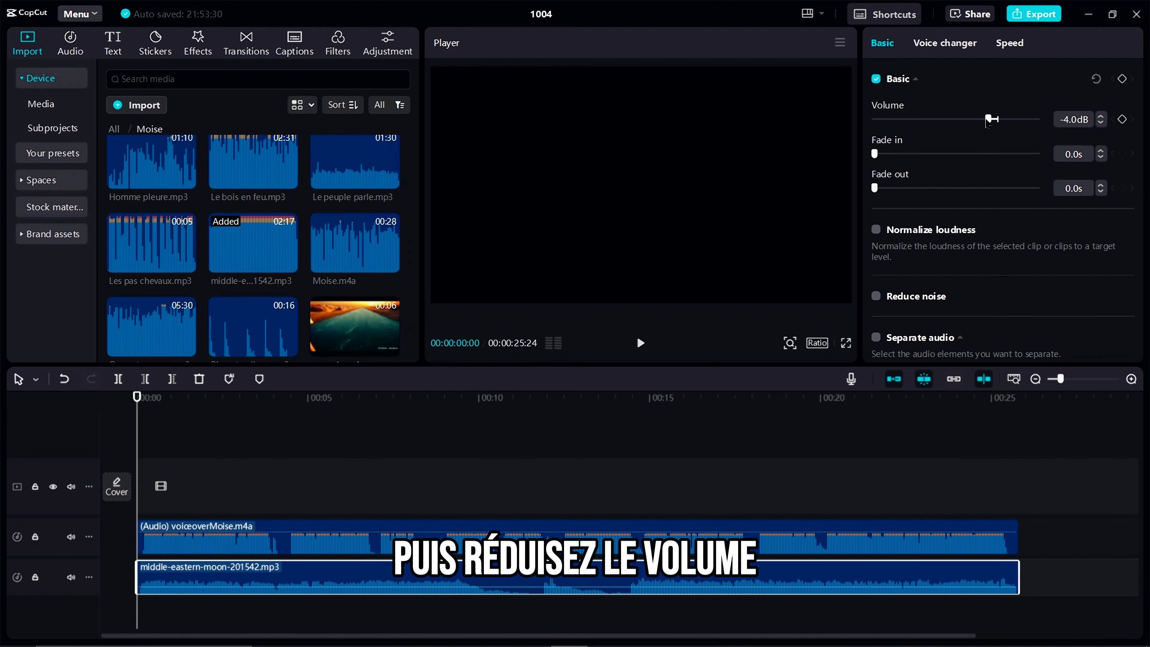
# Place scene1.mp4 at the start of the video track and trim its end to about 3 seconds
pyautogui.scroll(2, 258, 249)
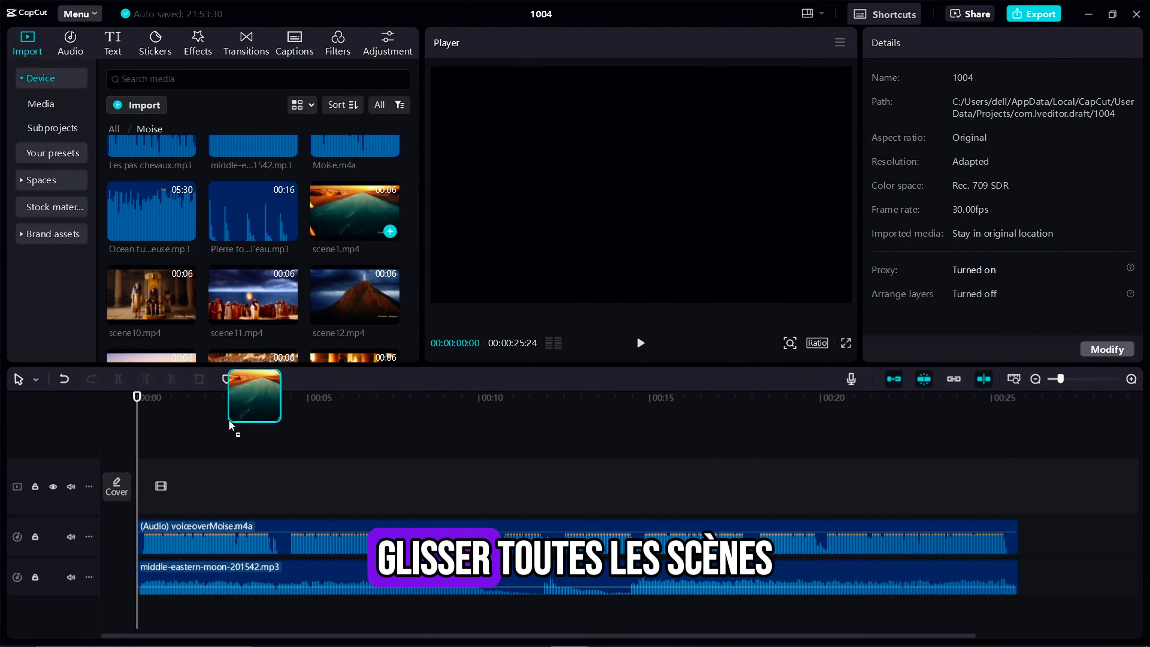
pyautogui.moveTo(229, 420); pyautogui.dragTo(141, 482)
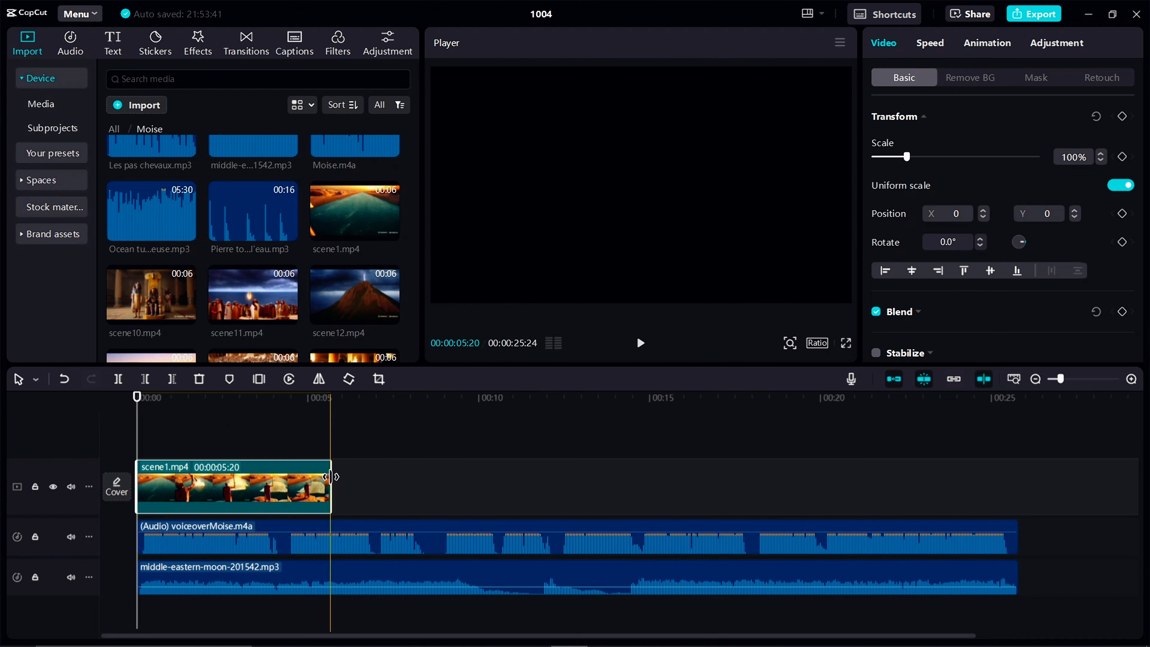
pyautogui.moveTo(331, 476); pyautogui.dragTo(187, 490)
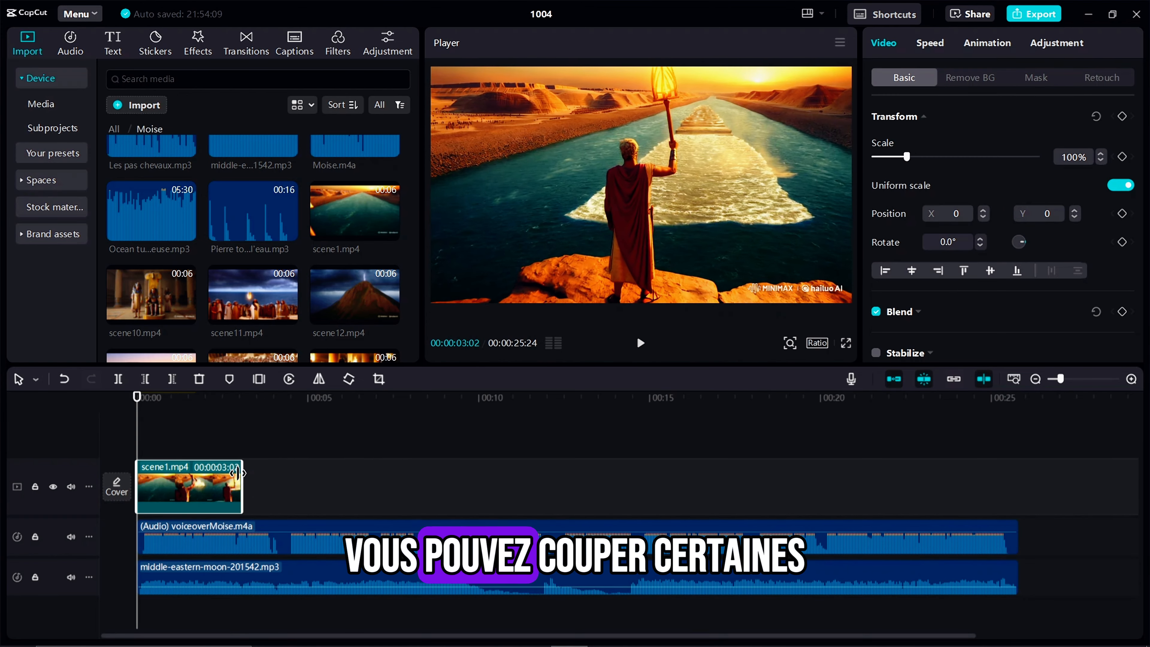
# Append scene2.mp4 and scene3.mp4 after the first clip, trimmed to about 2 and 1.5 seconds
pyautogui.scroll(-3, 206, 343)
pyautogui.moveTo(151, 210); pyautogui.dragTo(356, 497)
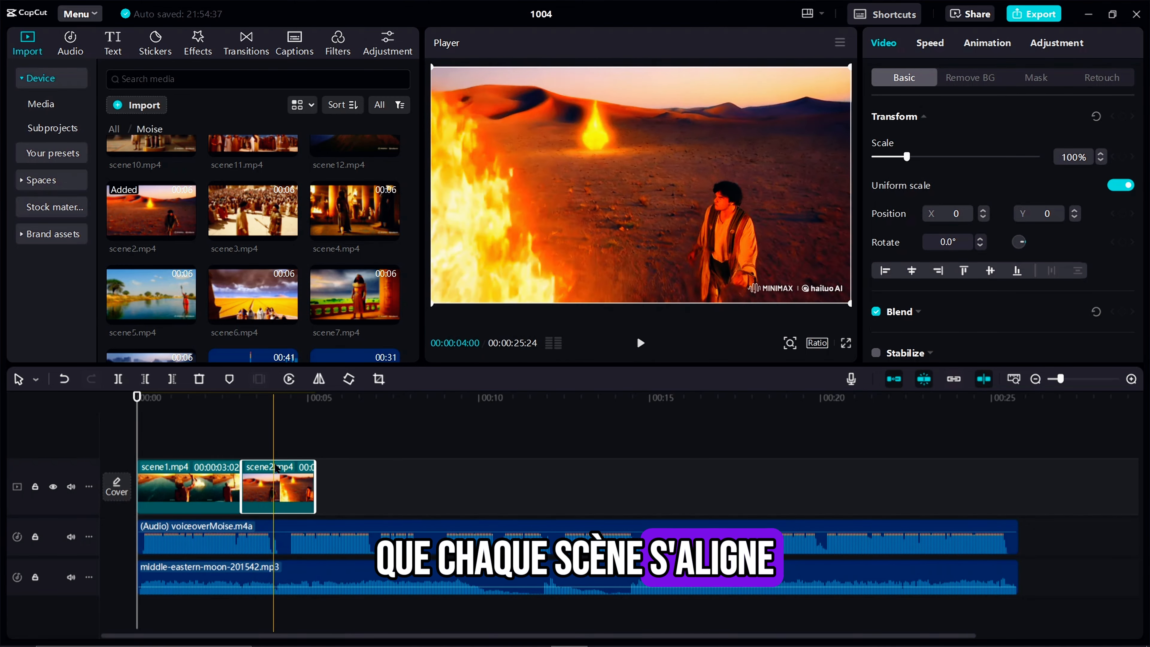
pyautogui.moveTo(244, 221); pyautogui.dragTo(469, 489)
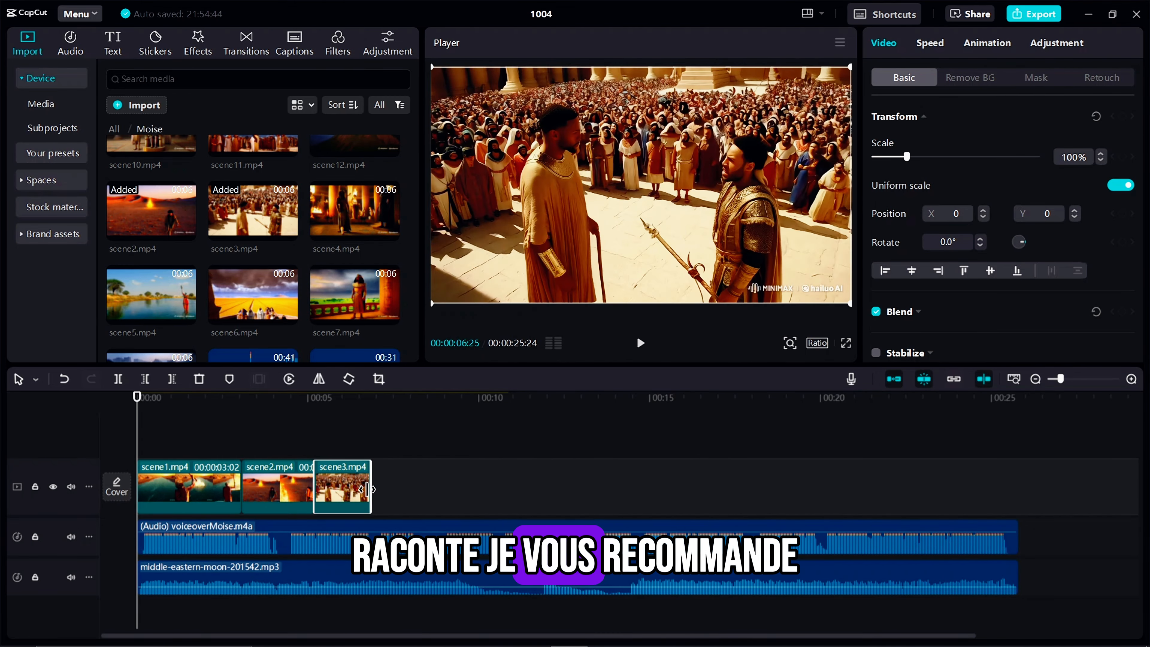
# Append 297592717419130888.mp4 trimmed to about 3 seconds, followed by scene5.mp4 trimmed to 00:00:03:23
pyautogui.scroll(10, 302, 275)
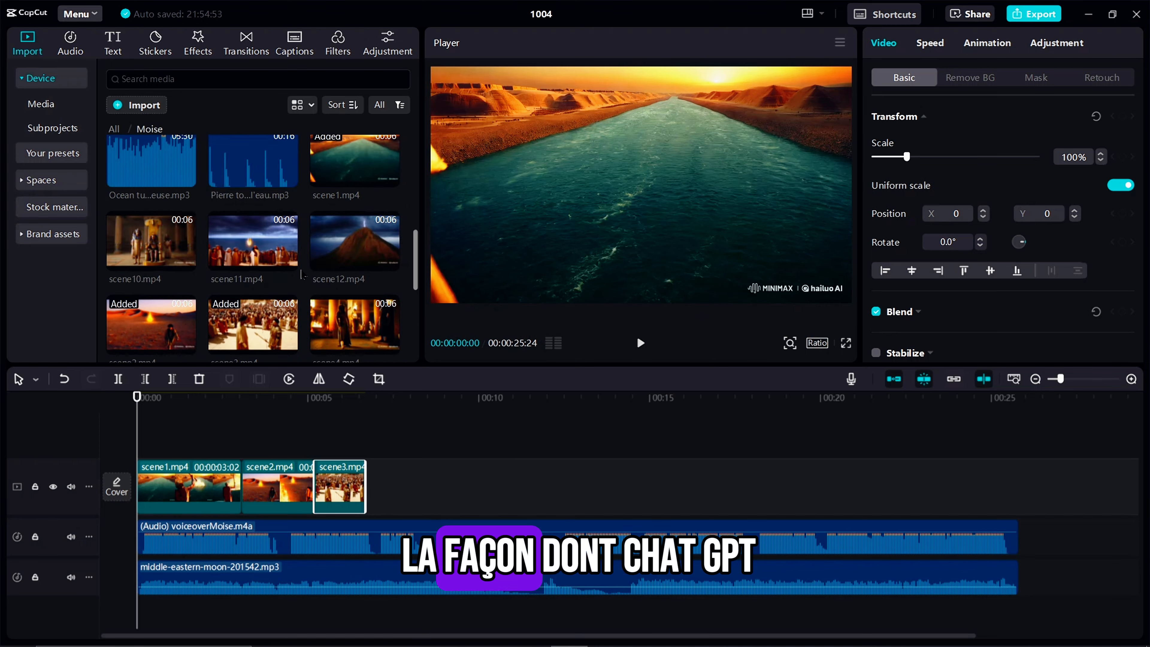
pyautogui.moveTo(355, 174); pyautogui.dragTo(556, 483)
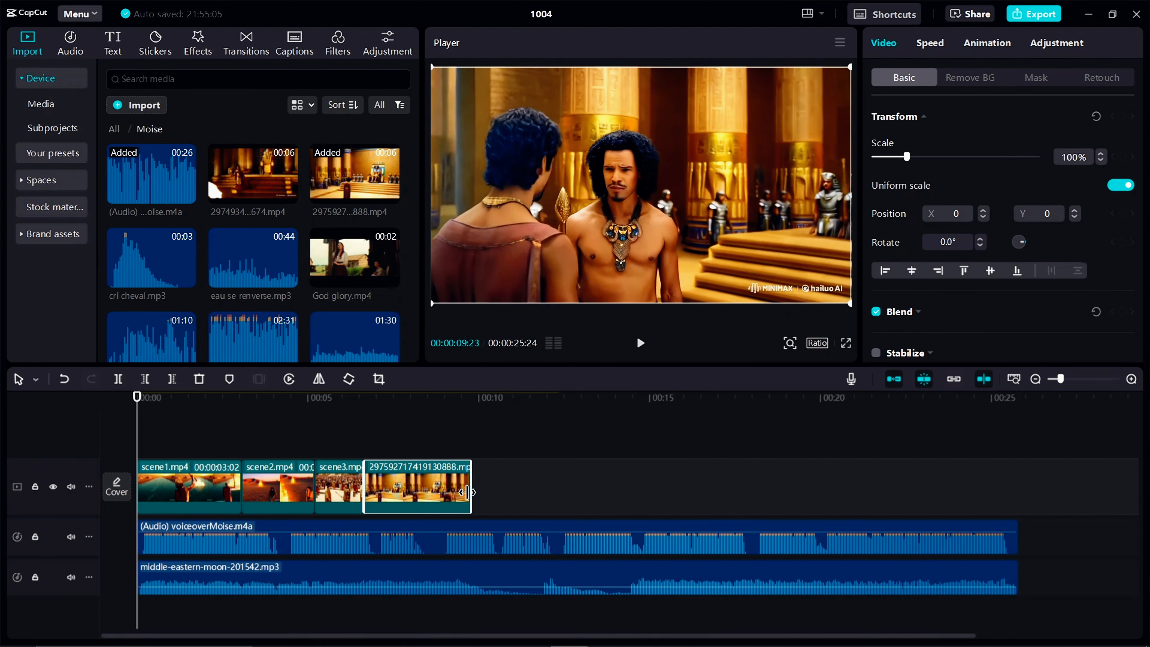
pyautogui.scroll(-10, 303, 280)
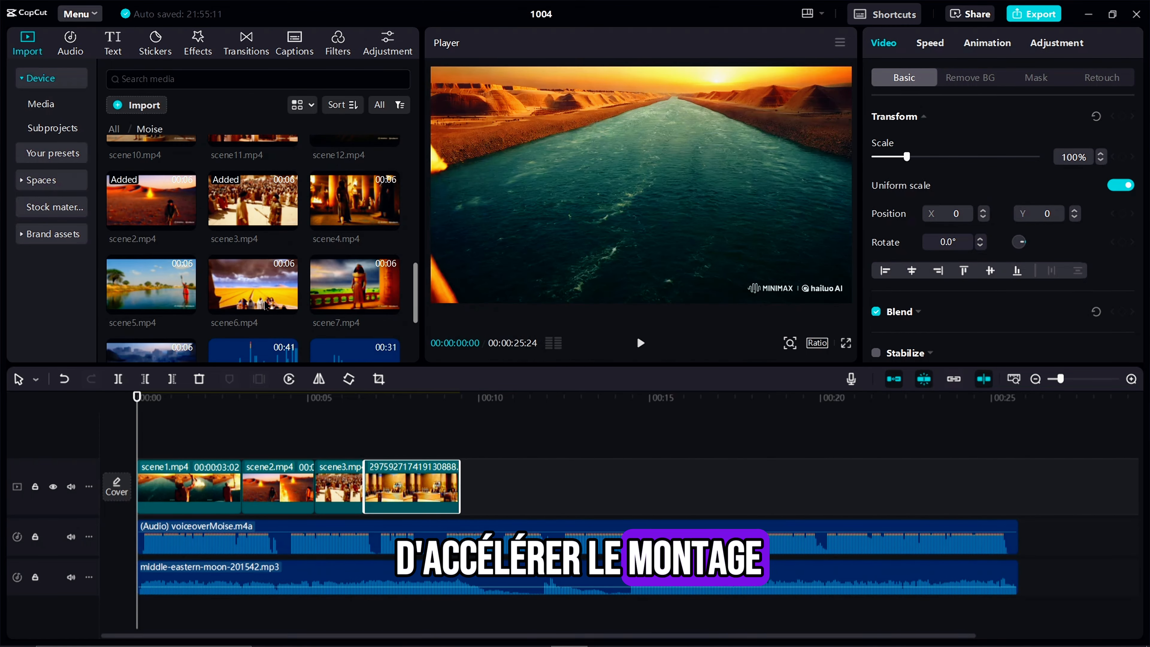
pyautogui.moveTo(151, 281); pyautogui.dragTo(587, 483)
pyautogui.scroll(-2, 302, 329)
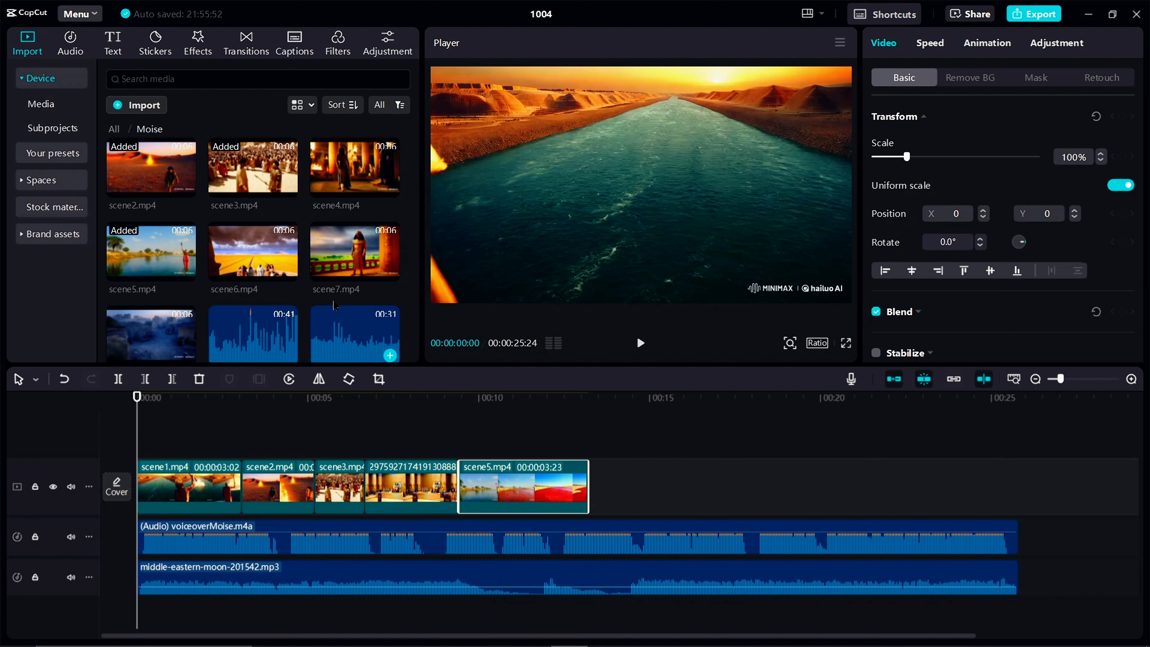
# Append scene6.mp4, cut off its beginning to keep only about the last 2 seconds, and append scene8.mp4 after it
pyautogui.moveTo(273, 253); pyautogui.dragTo(643, 490)
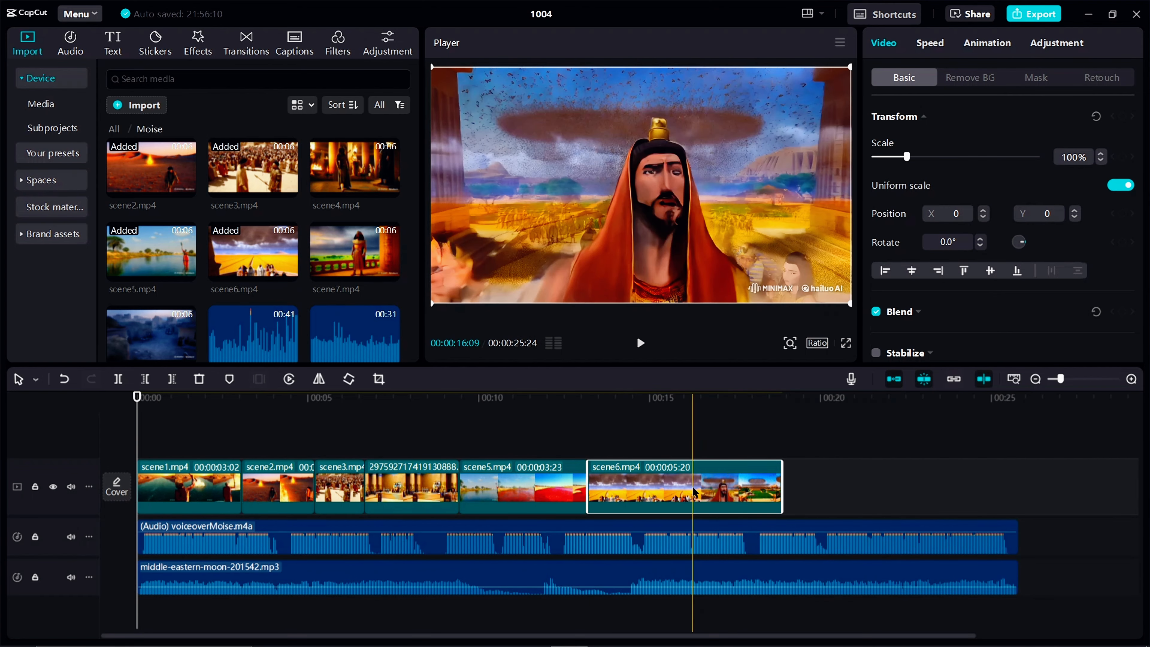
pyautogui.press('q')
pyautogui.moveTo(154, 338); pyautogui.dragTo(670, 492)
# Append scene11.mp4 and scene12.mp4 at the end of the video track
pyautogui.scroll(1, 203, 288)
pyautogui.scroll(3, 203, 288)
pyautogui.moveTo(258, 310); pyautogui.dragTo(878, 489)
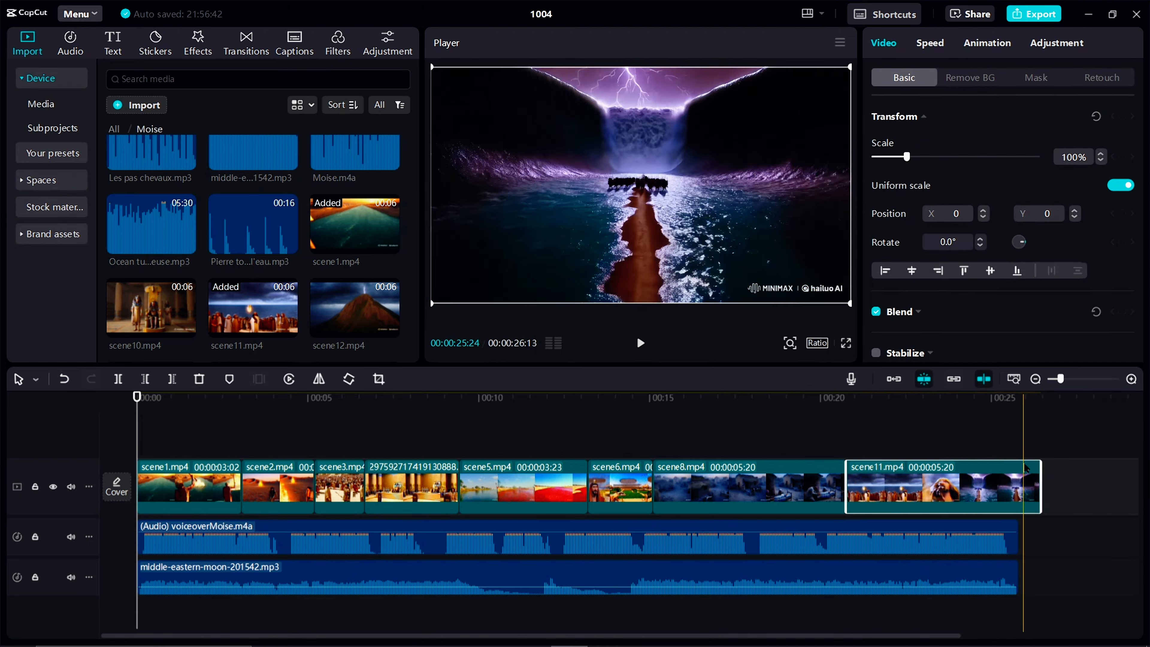
pyautogui.hscroll(4, 1026, 489)
pyautogui.scroll(-4, 314, 289)
pyautogui.scroll(2, 315, 288)
pyautogui.moveTo(354, 206); pyautogui.dragTo(888, 487)
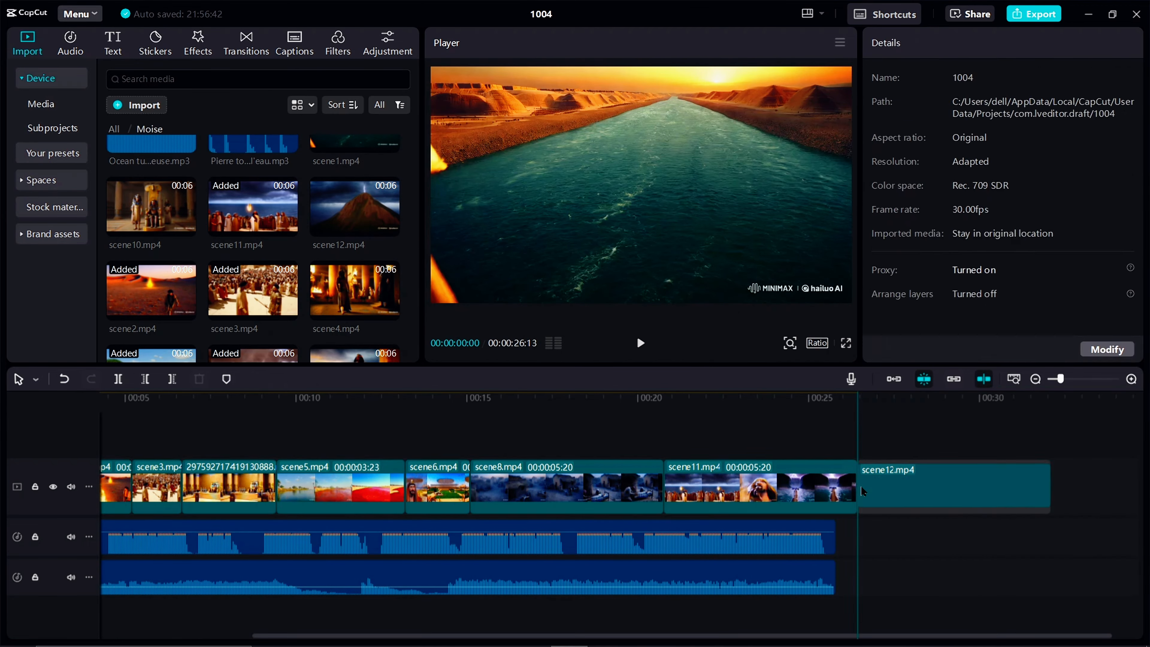
# Speed up scene1.mp4 to 1.4x and move the following clips earlier to close the gaps
pyautogui.click(632, 489)
pyautogui.click(930, 42)
pyautogui.moveTo(910, 137); pyautogui.dragTo(927, 141)
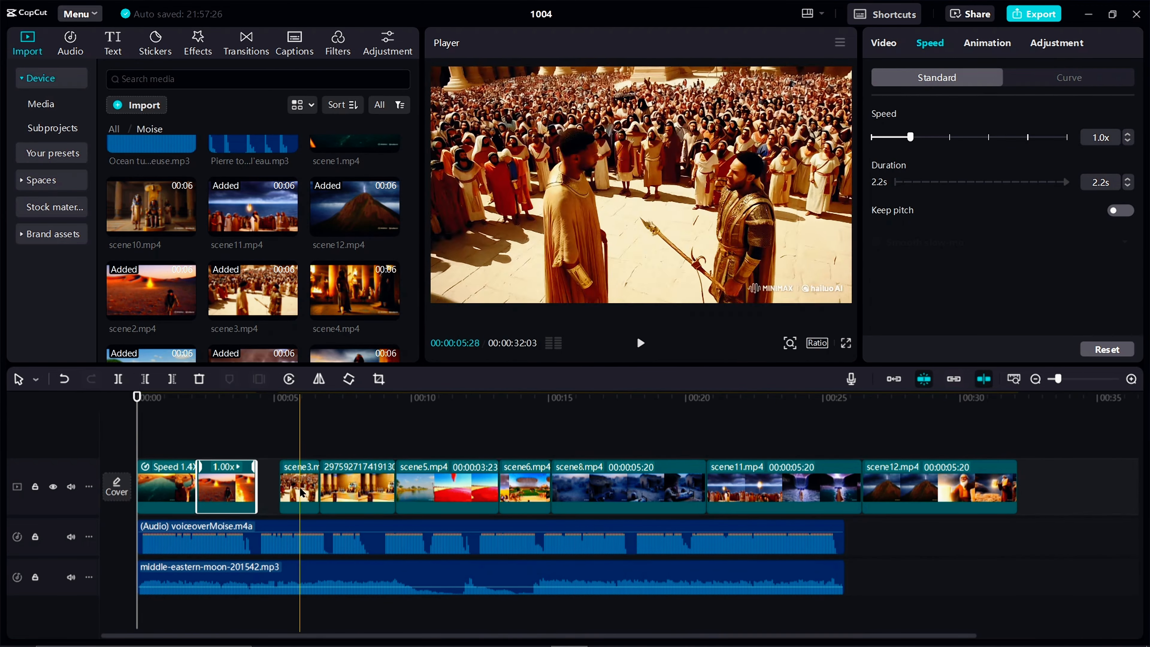
pyautogui.moveTo(437, 490); pyautogui.dragTo(413, 489)
pyautogui.moveTo(527, 490); pyautogui.dragTo(504, 490)
pyautogui.moveTo(594, 490); pyautogui.dragTo(570, 489)
pyautogui.moveTo(761, 489); pyautogui.dragTo(738, 489)
# Set scene8.mp4 to 2.0x and scene11.mp4 to 1.4x speed, moving scene11.mp4 and scene12.mp4 earlier to close the gaps
pyautogui.click(589, 490)
pyautogui.moveTo(910, 137); pyautogui.dragTo(949, 137)
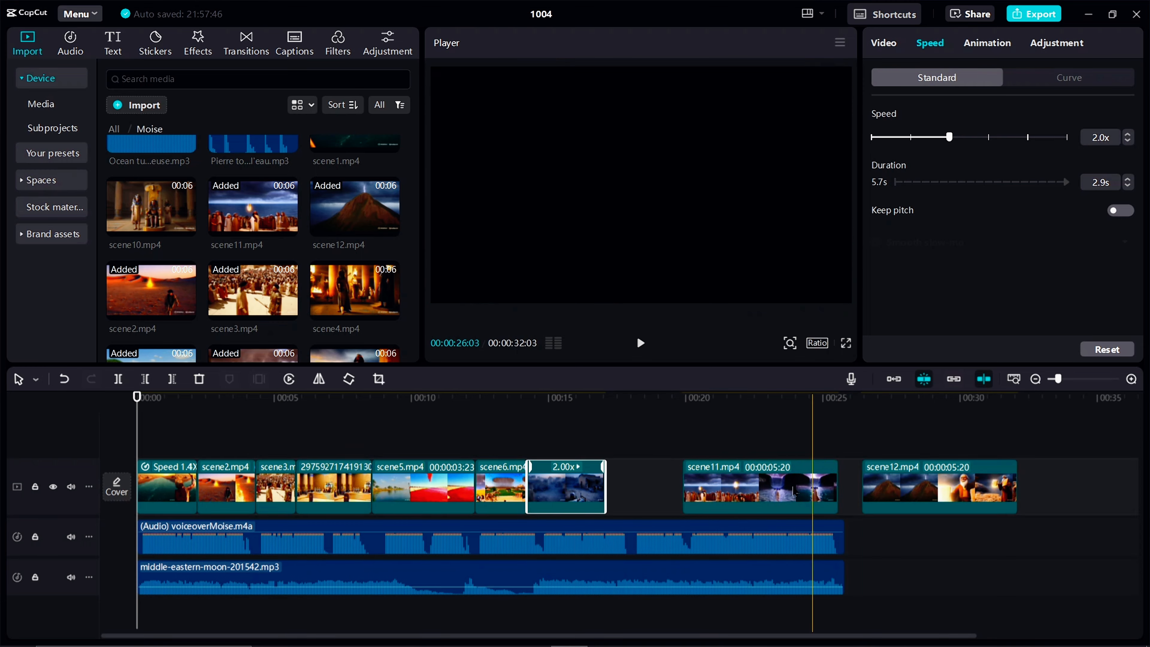
pyautogui.moveTo(813, 489); pyautogui.dragTo(736, 489)
pyautogui.moveTo(910, 137); pyautogui.dragTo(926, 137)
pyautogui.moveTo(940, 487); pyautogui.dragTo(794, 487)
# Move the voiceover and background music together to start with scene2.mp4, and shift the closing clips slightly later
pyautogui.moveTo(874, 609); pyautogui.dragTo(788, 539)
pyautogui.moveTo(449, 542); pyautogui.dragTo(510, 541)
pyautogui.moveTo(806, 484); pyautogui.dragTo(834, 483)
# Set the speed of scene8.mp4 to 1.5x so it fills the space before scene11.mp4
pyautogui.click(566, 487)
pyautogui.click(930, 42)
pyautogui.moveTo(950, 137); pyautogui.dragTo(938, 137)
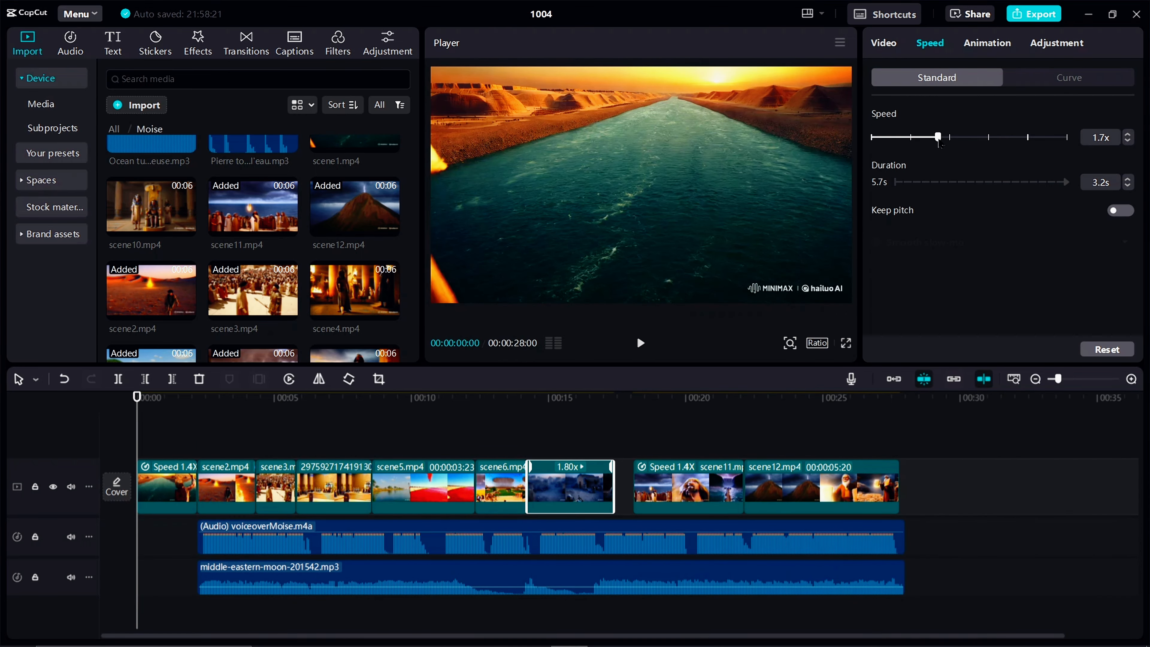
pyautogui.click(1128, 134)
pyautogui.moveTo(575, 473); pyautogui.dragTo(575, 525)
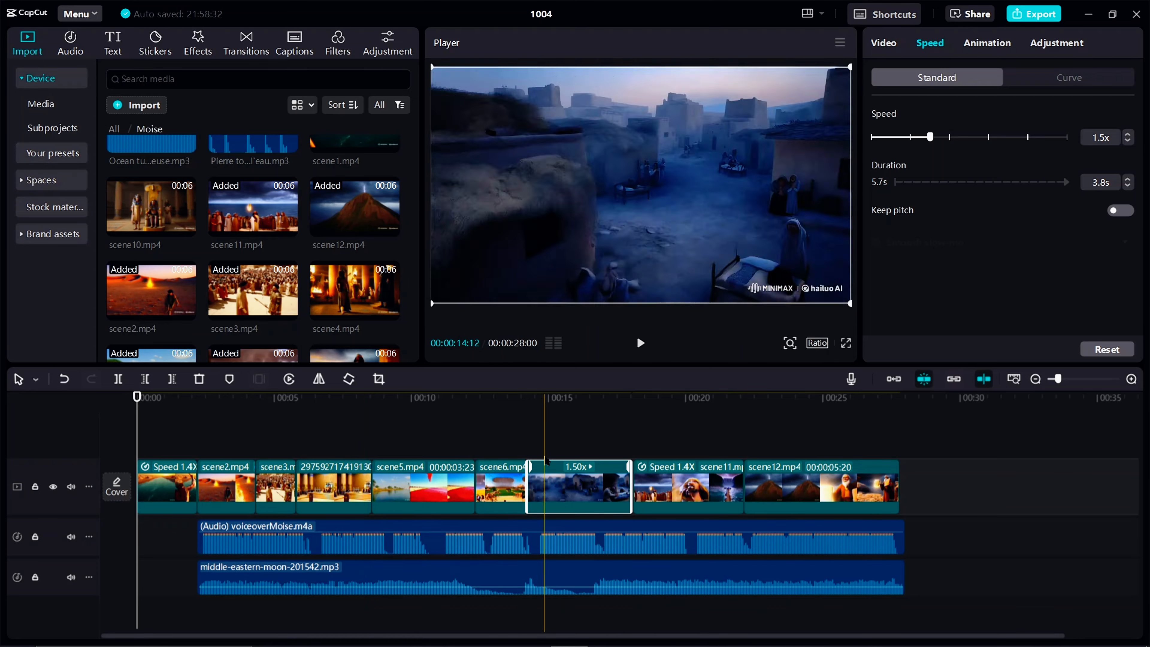
# Add a Black Fade transition between scene1.mp4 and scene2.mp4 with a duration of 0.9 s
pyautogui.click(247, 43)
pyautogui.moveTo(215, 123); pyautogui.dragTo(197, 484)
pyautogui.click(1128, 145)
pyautogui.click(1128, 145)
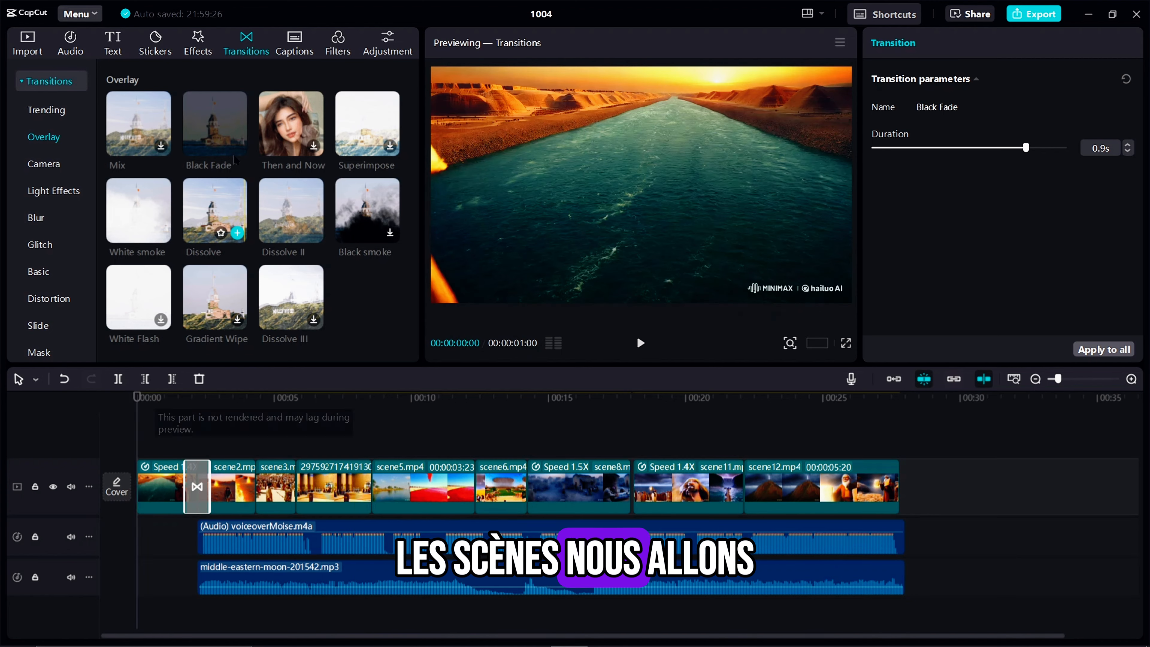
# Add a transition between scene2.mp4 and scene3.mp4, and a 0.6 s White smoke transition between scene3.mp4 and the following clip
pyautogui.click(222, 124)
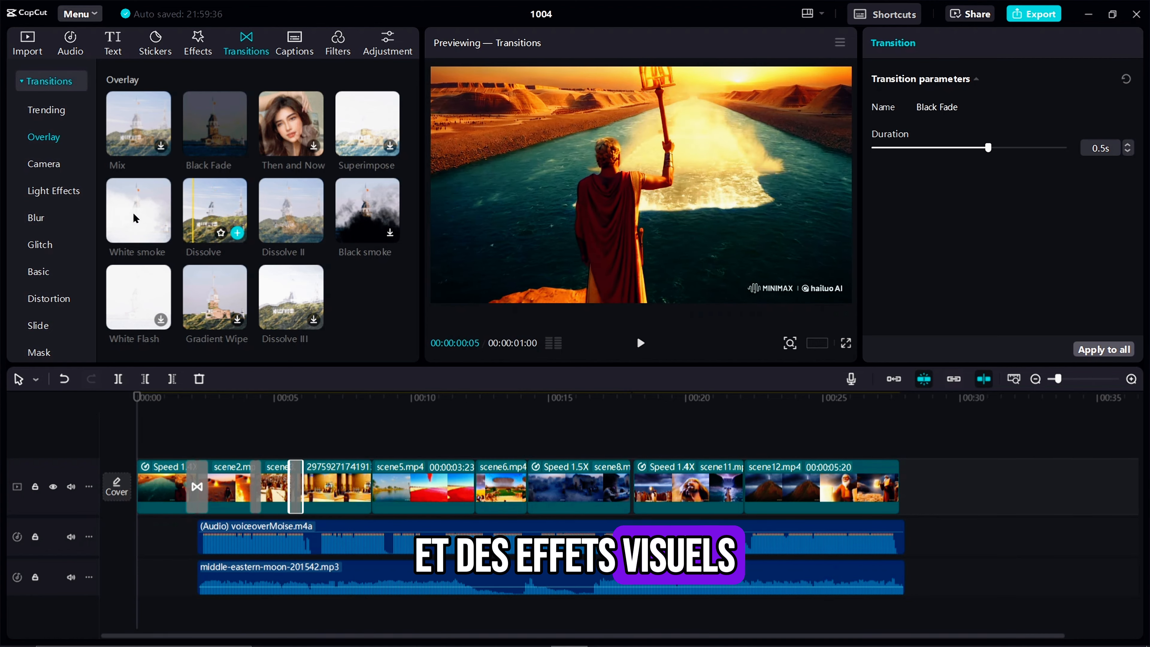
pyautogui.click(1128, 146)
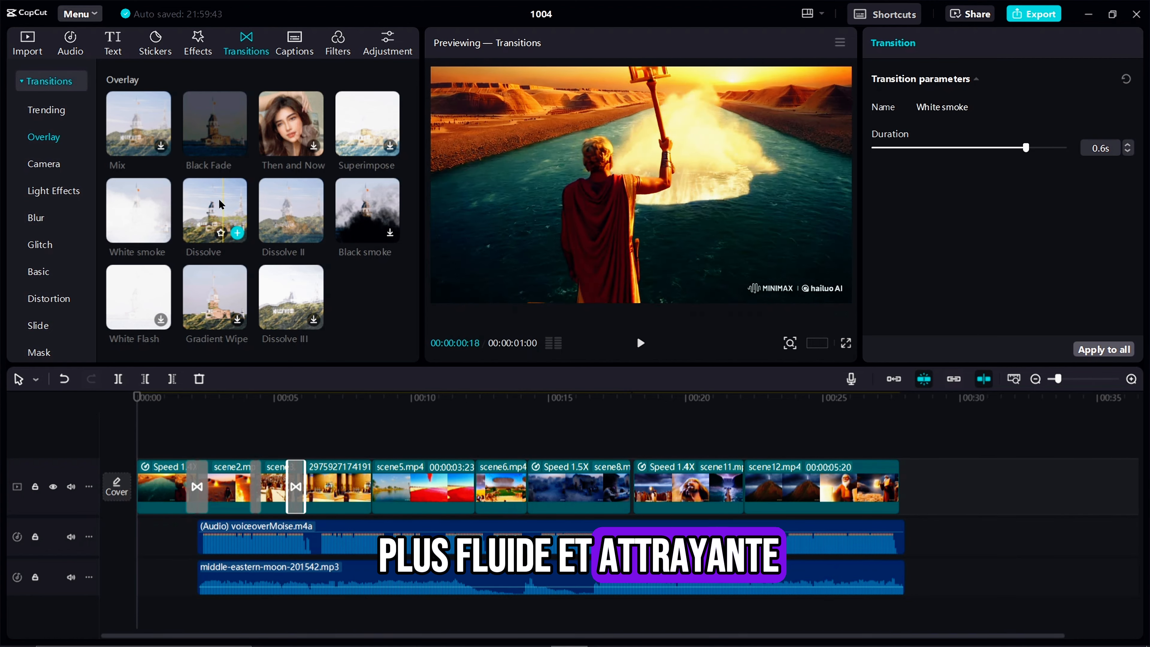
# Add a Black Fade transition before scene5.mp4 and close the gap between scene8.mp4 and scene11.mp4
pyautogui.moveTo(215, 125); pyautogui.dragTo(372, 487)
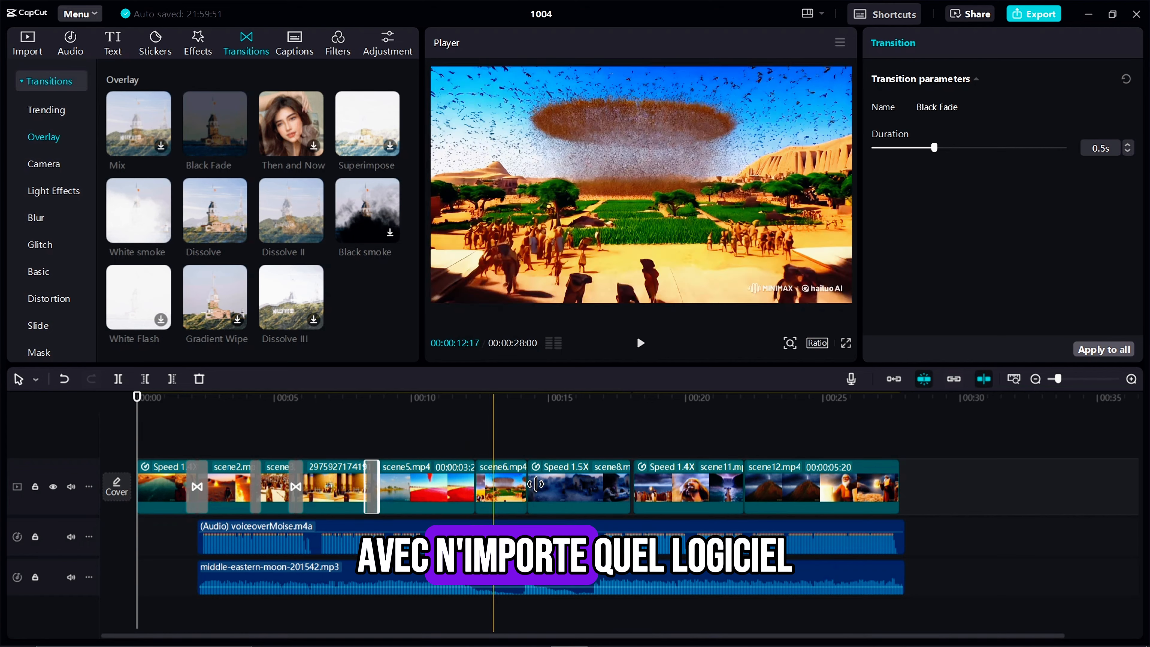
pyautogui.click(631, 483)
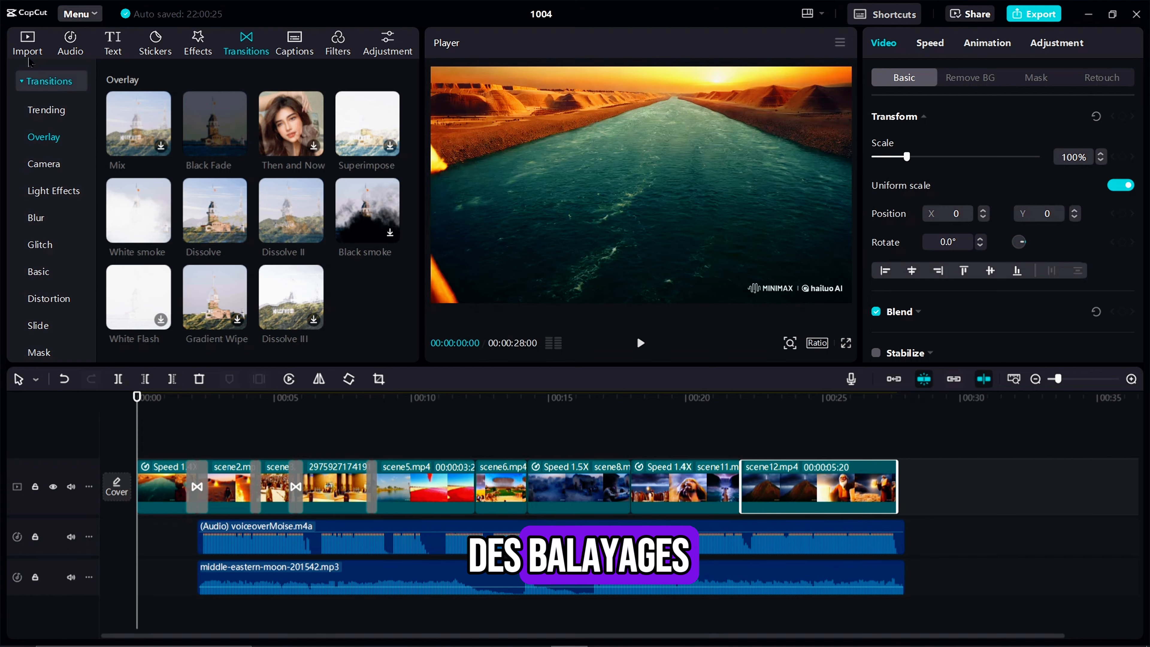
# Add the sound effect Le bois en feu.mp3 on a new audio track beneath scene2.mp4, trimmed to end with that clip
pyautogui.click(28, 45)
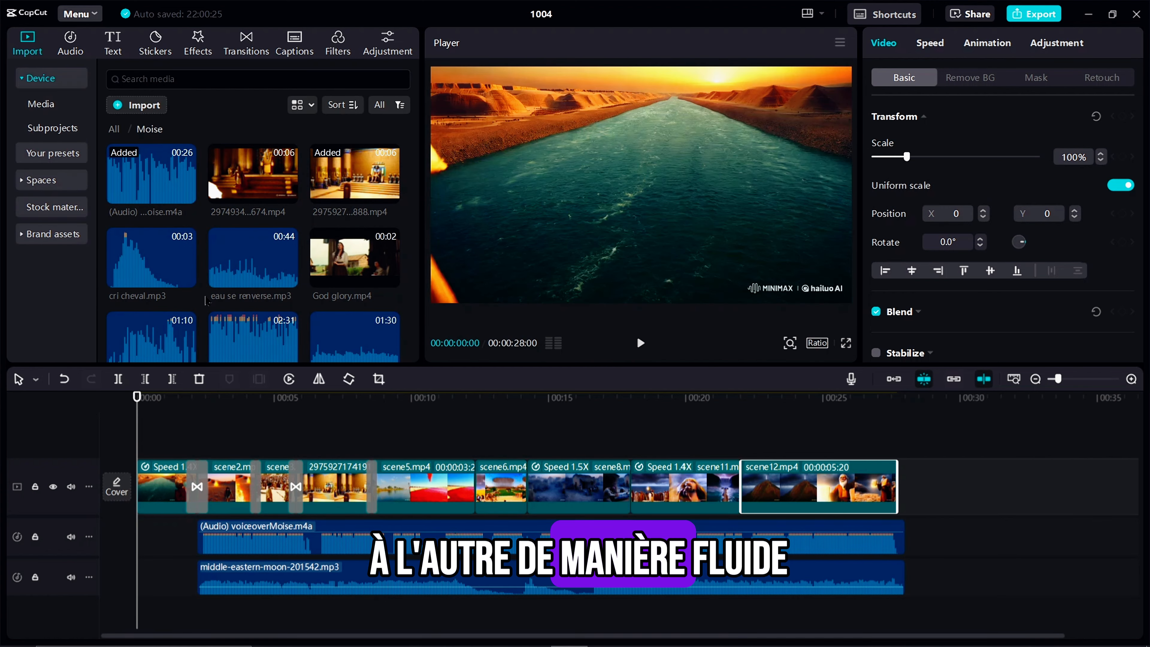
pyautogui.scroll(-10, 206, 301)
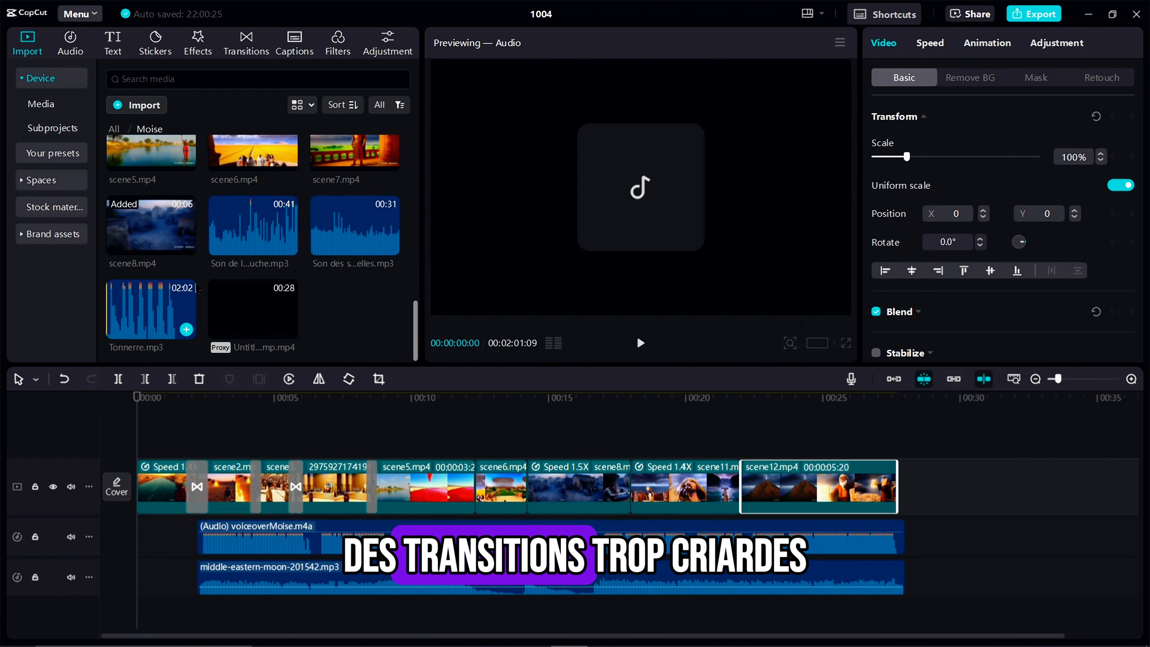
pyautogui.scroll(15, 199, 290)
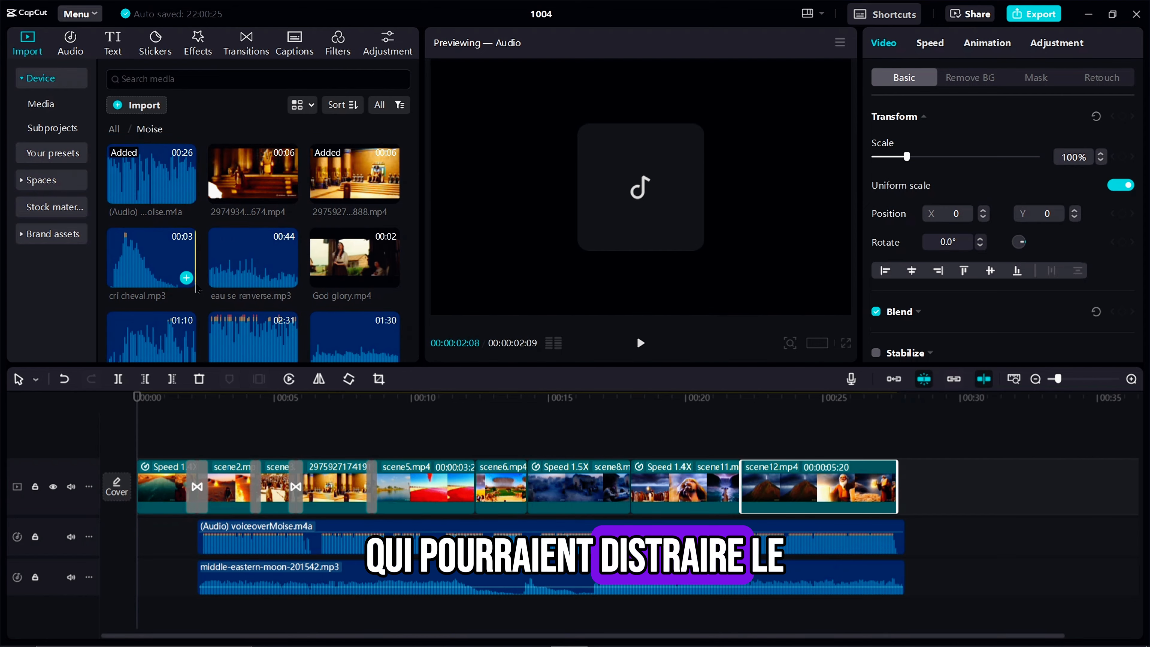
pyautogui.scroll(-5, 198, 290)
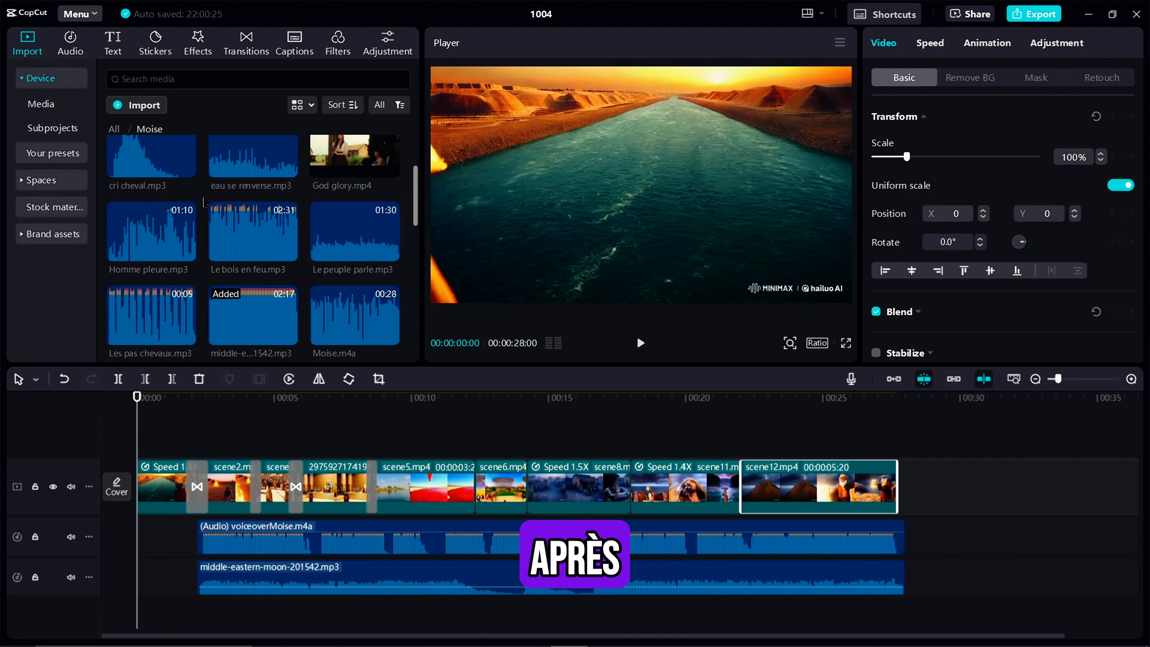
pyautogui.moveTo(253, 231); pyautogui.dragTo(187, 627)
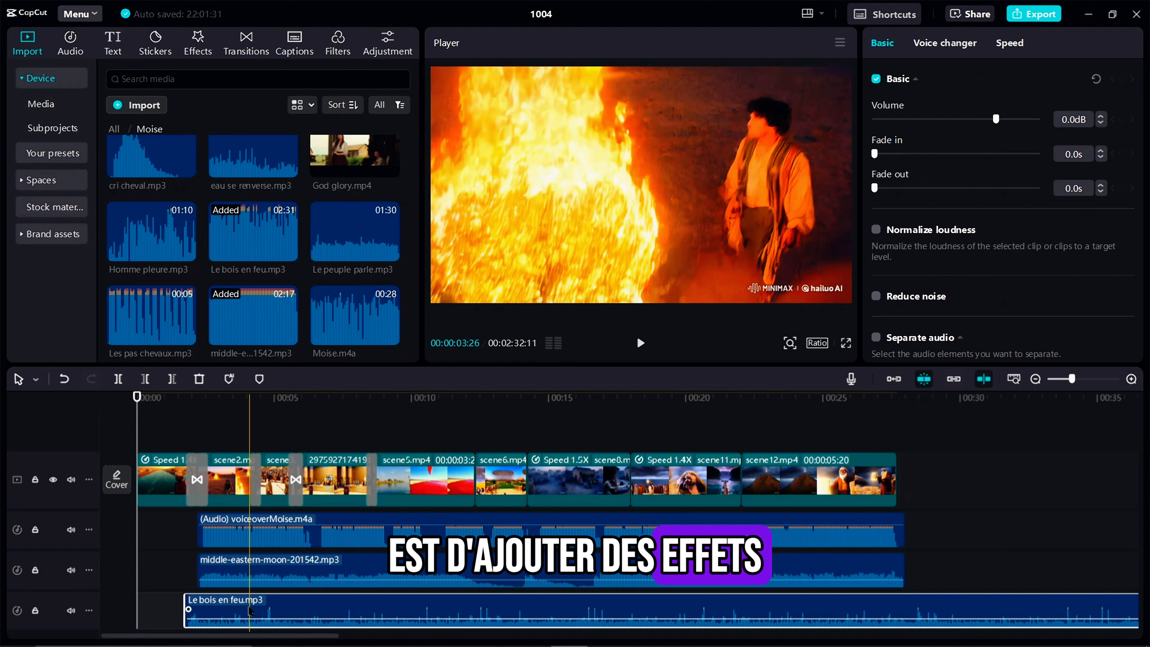
pyautogui.press('w')
# Add Le peuple parle.mp3 trimmed to fit beneath scene3.mp4, and place eau se renverse.mp3 beneath the start of scene5.mp4
pyautogui.moveTo(353, 233); pyautogui.dragTo(197, 609)
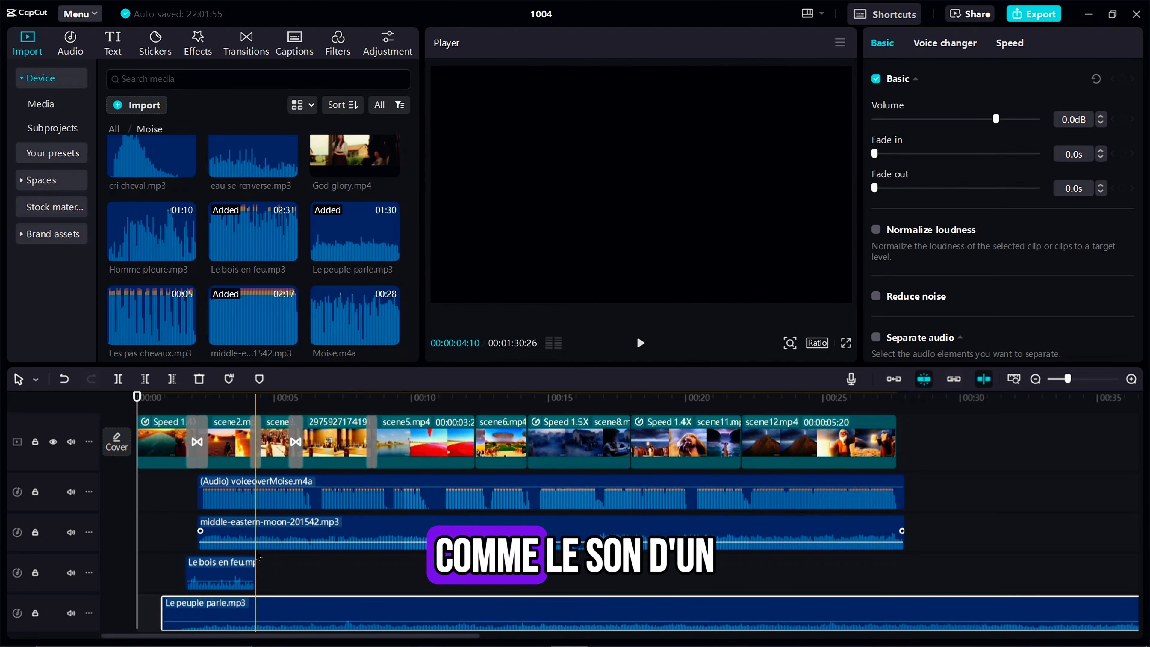
pyautogui.press('w')
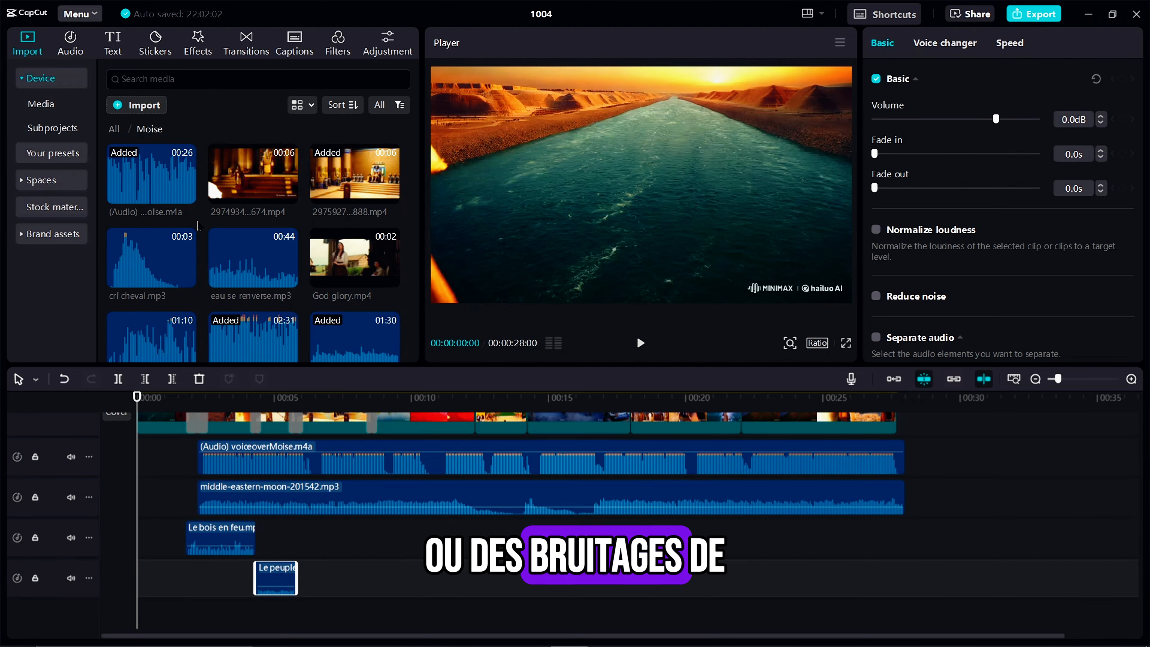
pyautogui.moveTo(236, 269); pyautogui.dragTo(364, 539)
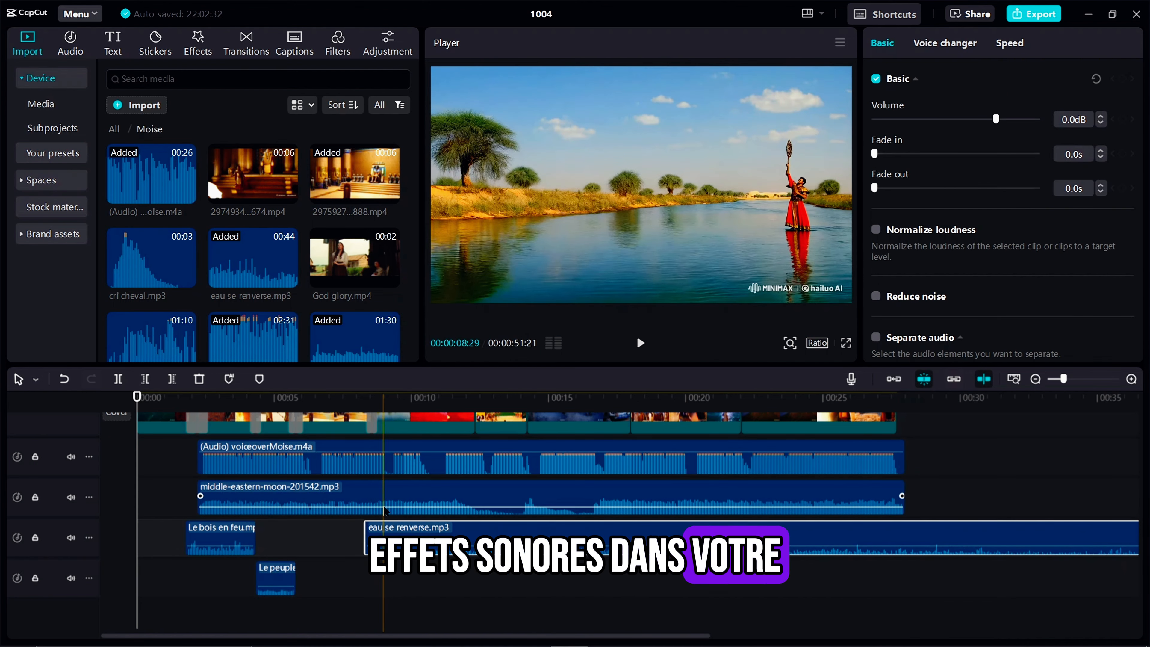
# Add the short Pierre water sound beneath the middle of scene5.mp4 and Son des sauterelles.mp3 trimmed to fit beneath scene6.mp4
pyautogui.moveTo(254, 250); pyautogui.dragTo(442, 578)
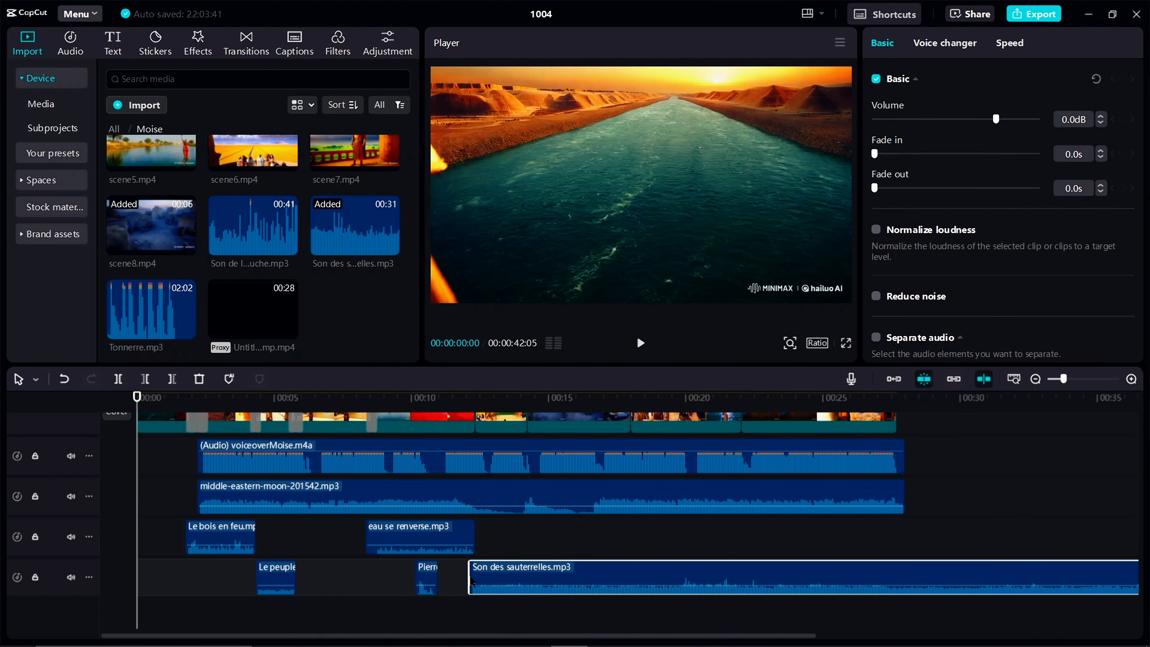
pyautogui.scroll(5, 202, 254)
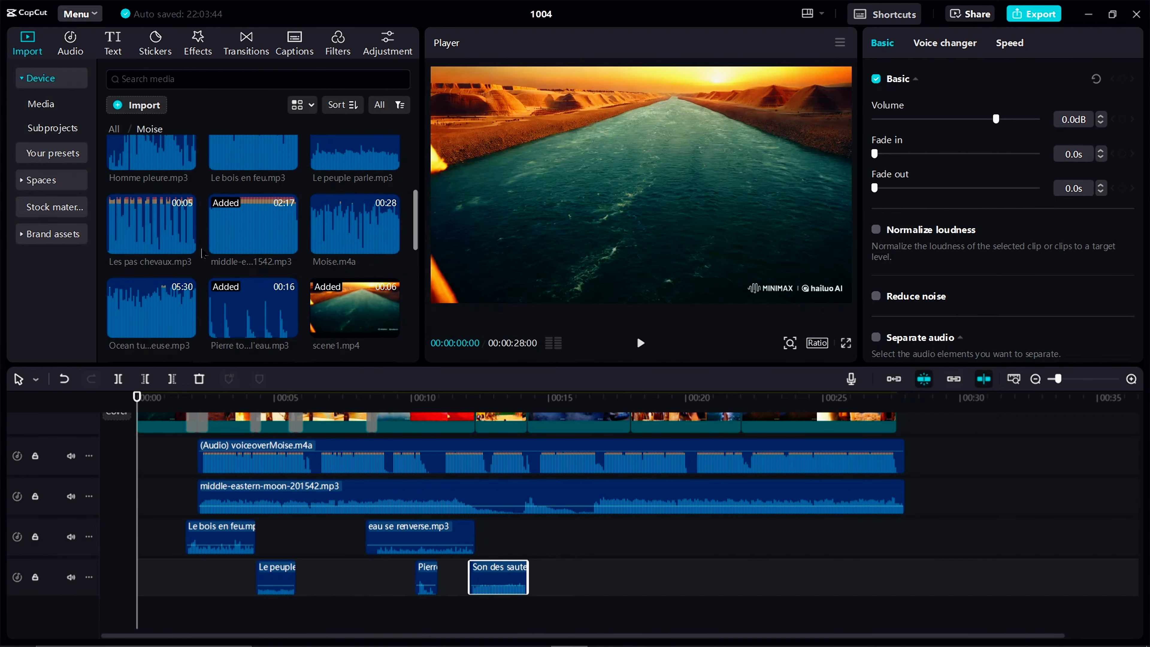
# Add Homme pleure.mp3 beneath scene8.mp4, trimming its quiet opening and its end so it spans only that clip
pyautogui.moveTo(151, 247); pyautogui.dragTo(527, 540)
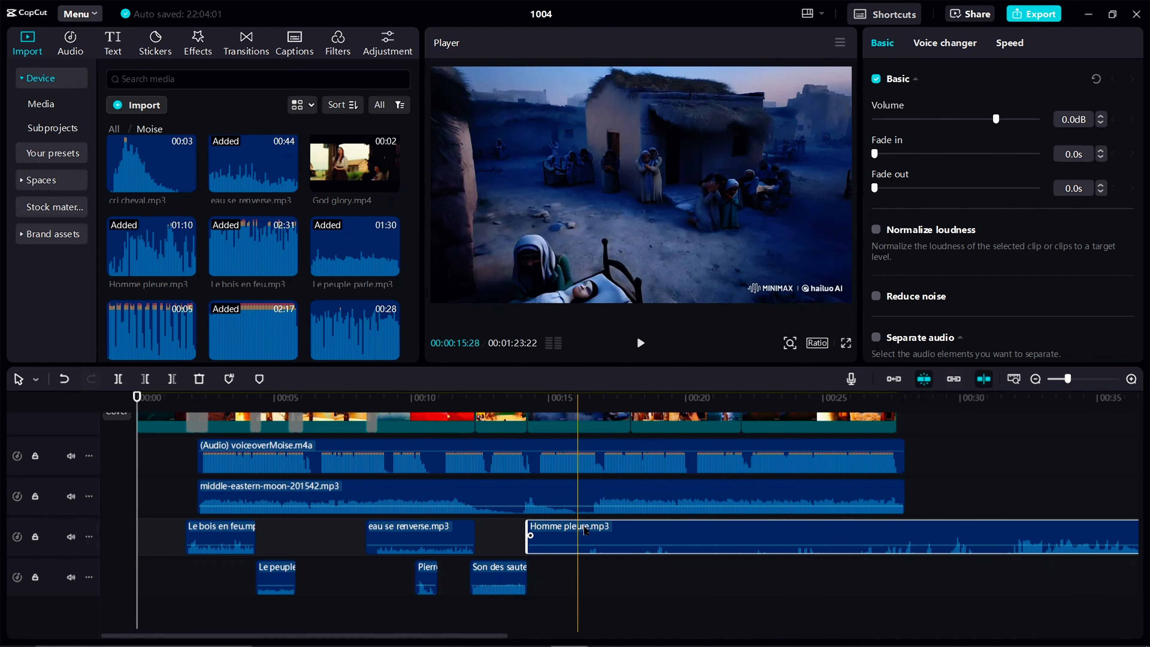
pyautogui.hscroll(1, 874, 542)
pyautogui.press('q')
pyautogui.moveTo(1076, 542); pyautogui.dragTo(591, 539)
pyautogui.press('w')
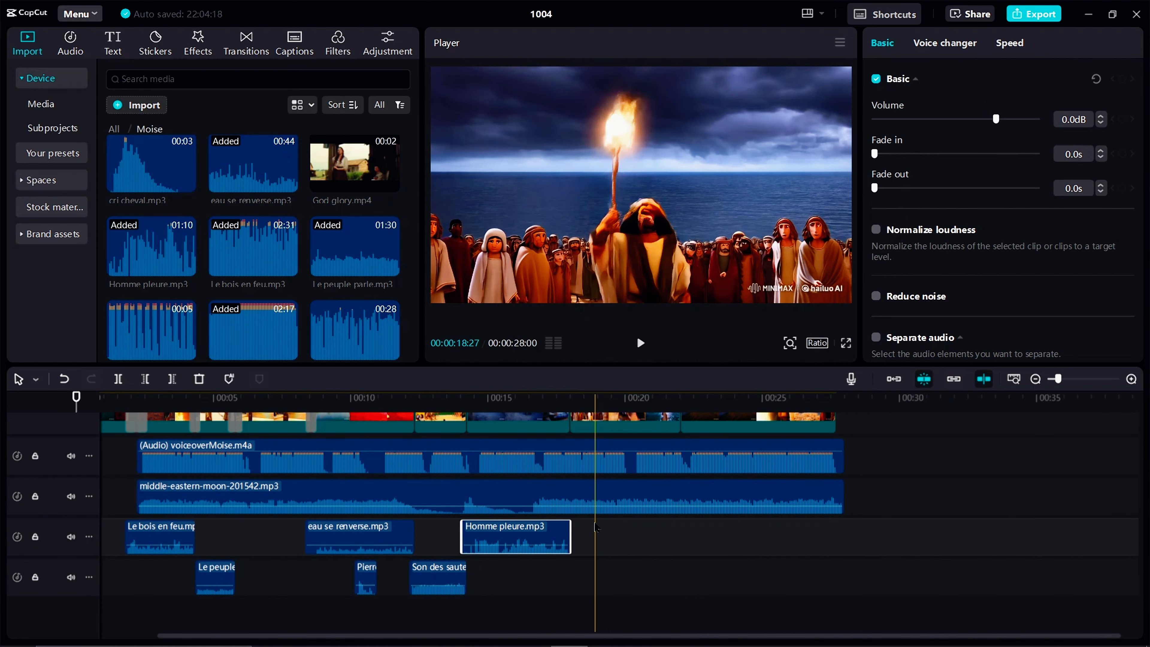
# Add a short piece of Le bois en feu.mp3 beneath the start of scene11.mp4 and Ocean tumulteuse.mp3 beneath the rest, ending with the clip
pyautogui.moveTo(249, 263); pyautogui.dragTo(570, 579)
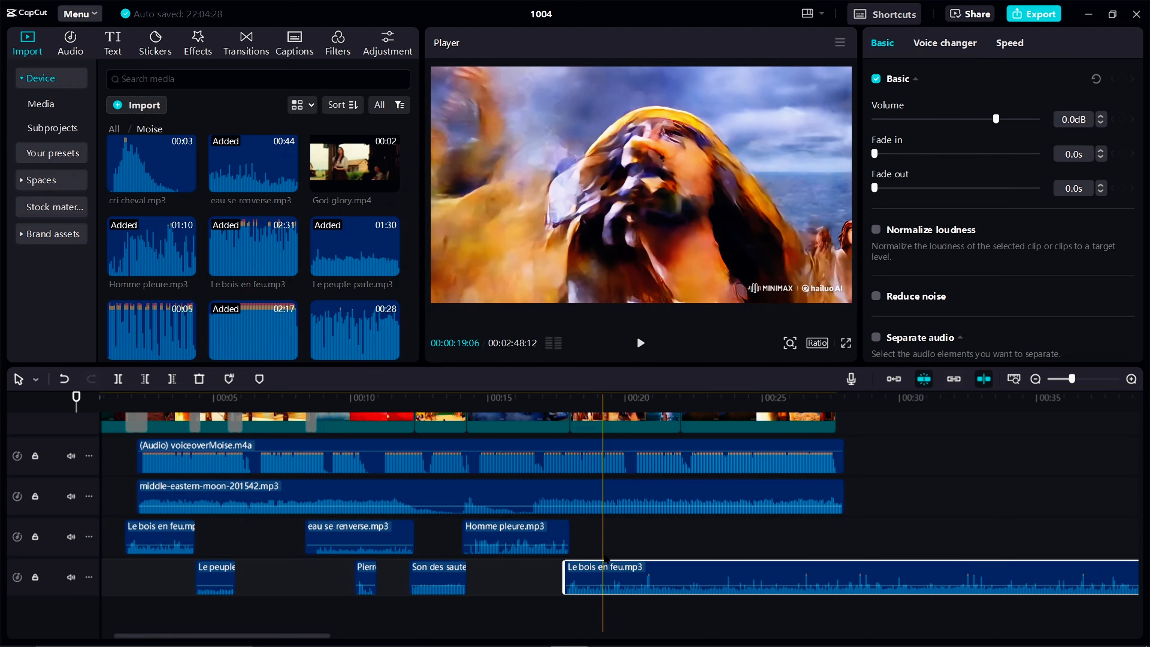
pyautogui.press('w')
pyautogui.scroll(-4, 193, 209)
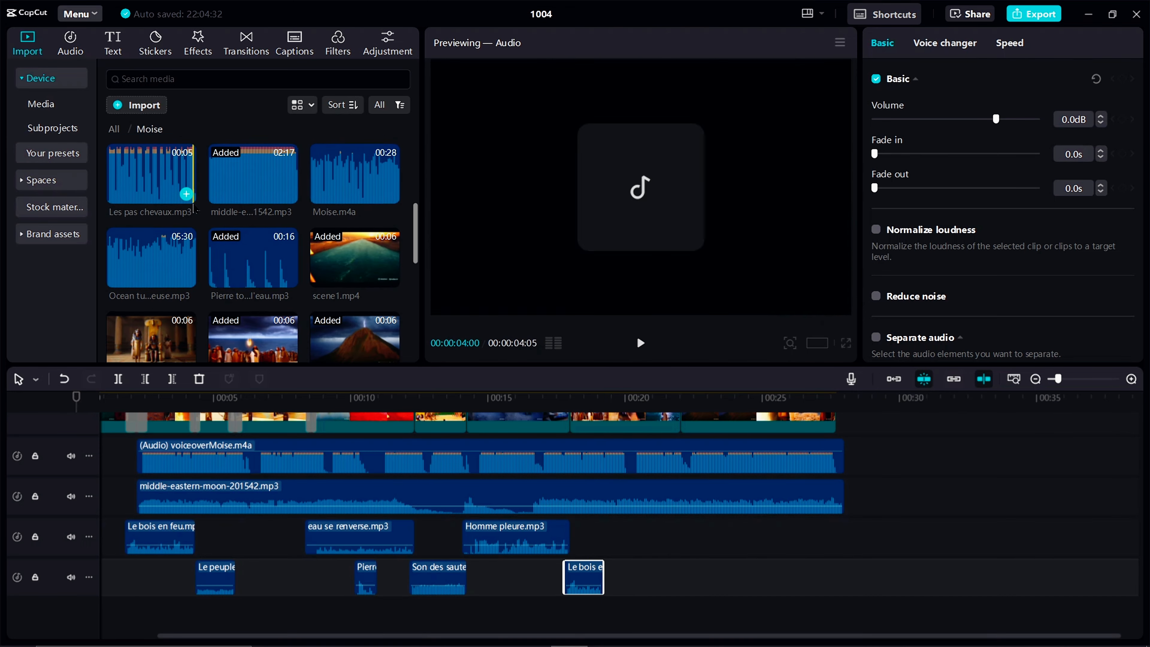
pyautogui.scroll(-2, 193, 209)
pyautogui.moveTo(185, 197); pyautogui.dragTo(608, 534)
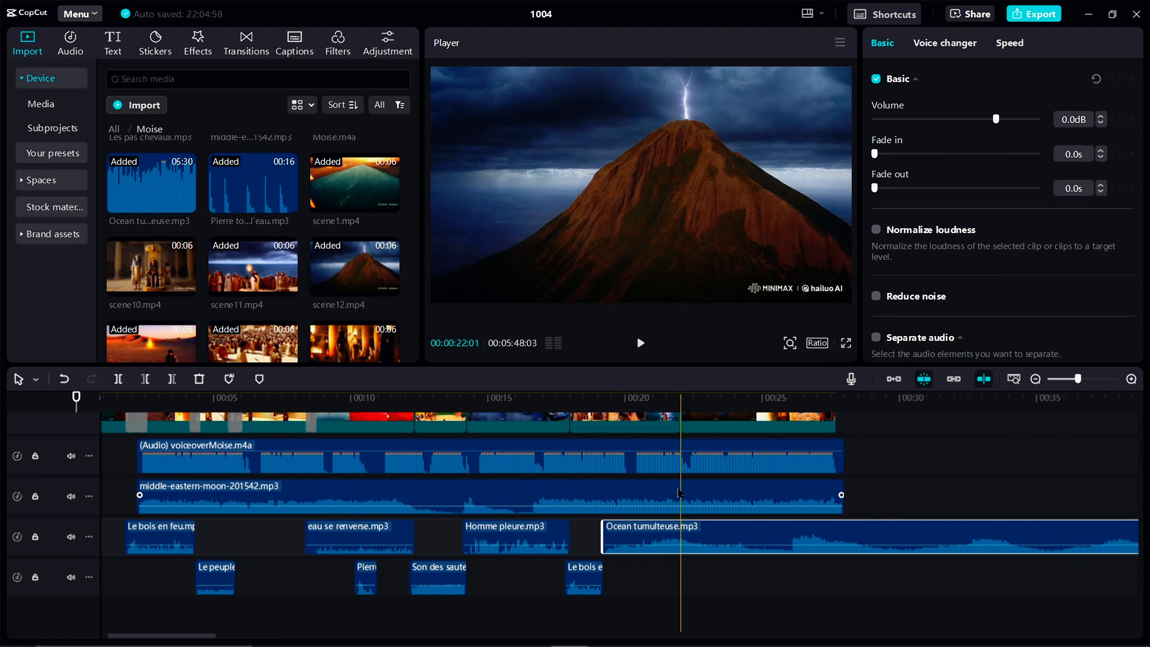
pyautogui.press('w')
# Add a trimmed Tonnerre.mp3 beneath the latter part of scene11.mp4 and duplicate it beneath the start of scene12.mp4
pyautogui.scroll(3, 206, 304)
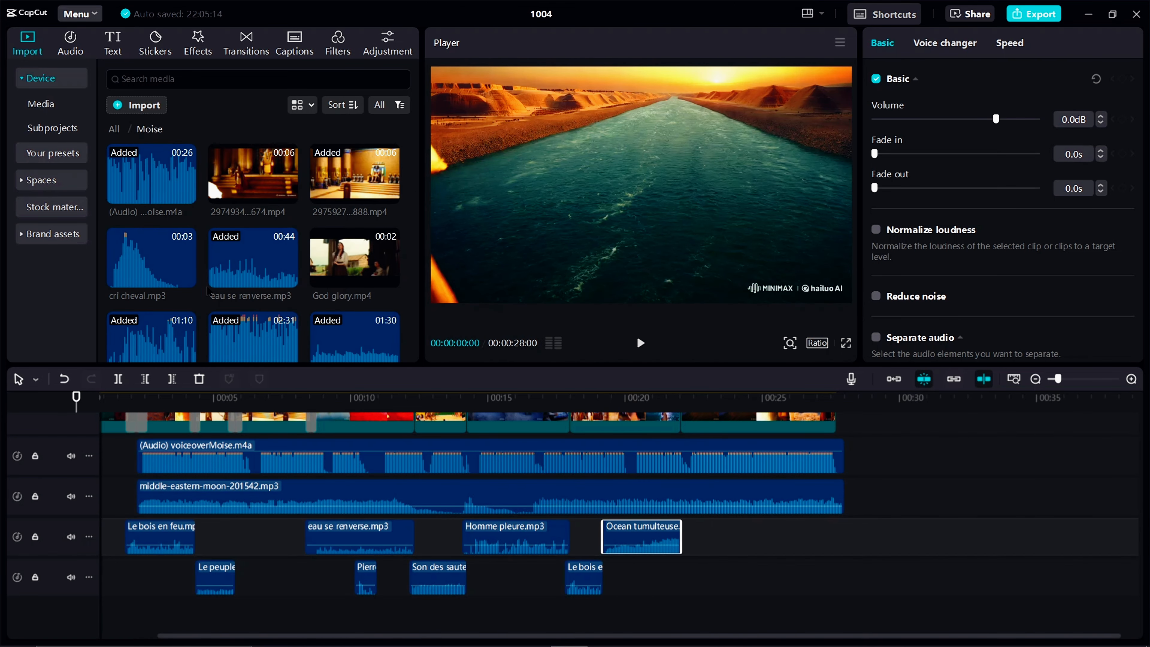
pyautogui.scroll(-4, 206, 305)
pyautogui.moveTo(151, 310); pyautogui.dragTo(615, 579)
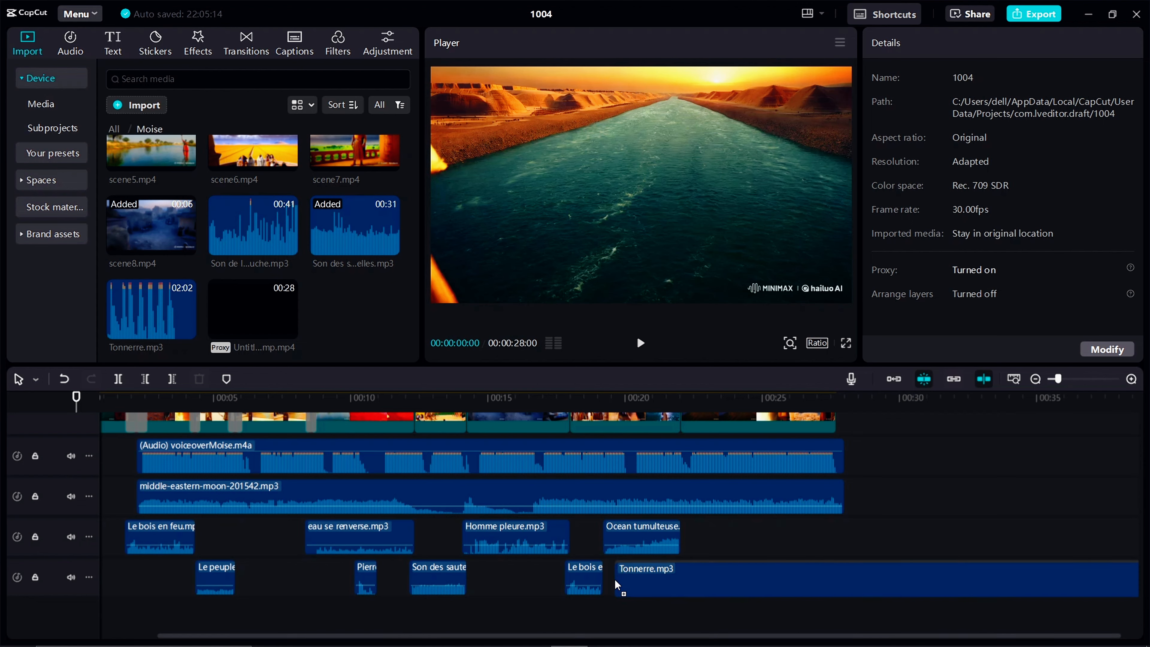
pyautogui.press('q')
pyautogui.press('w')
pyautogui.moveTo(789, 584); pyautogui.dragTo(694, 583)
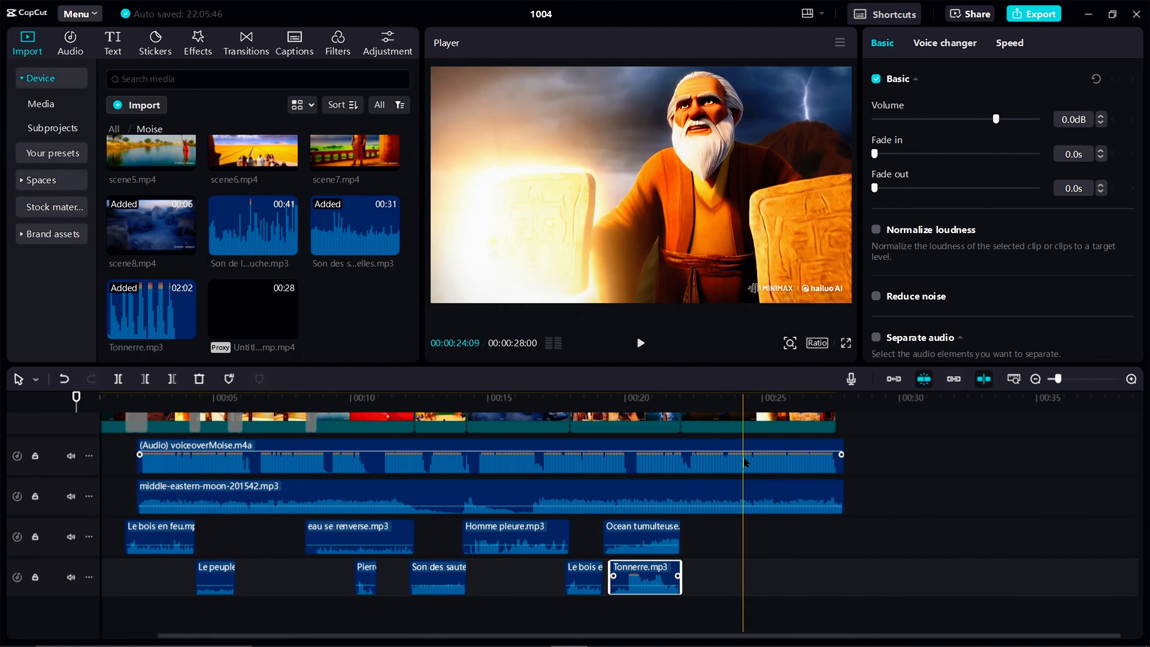
pyautogui.hotkey('ctrl', 'c')
pyautogui.hotkey('ctrl', 'v')
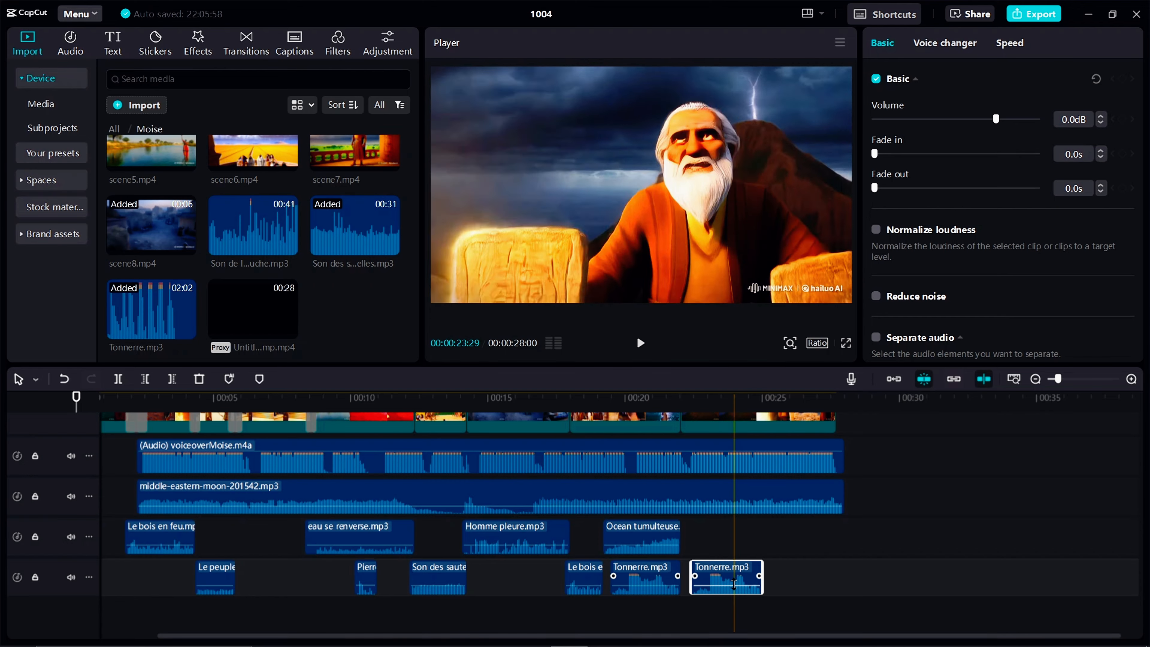
# Place God glory.mp4 near the end of scene12.mp4, extract its audio and delete its video part
pyautogui.scroll(5, 348, 267)
pyautogui.moveTo(347, 255); pyautogui.dragTo(805, 443)
pyautogui.rightClick(814, 478)
pyautogui.click(842, 526)
pyautogui.press('Delete')
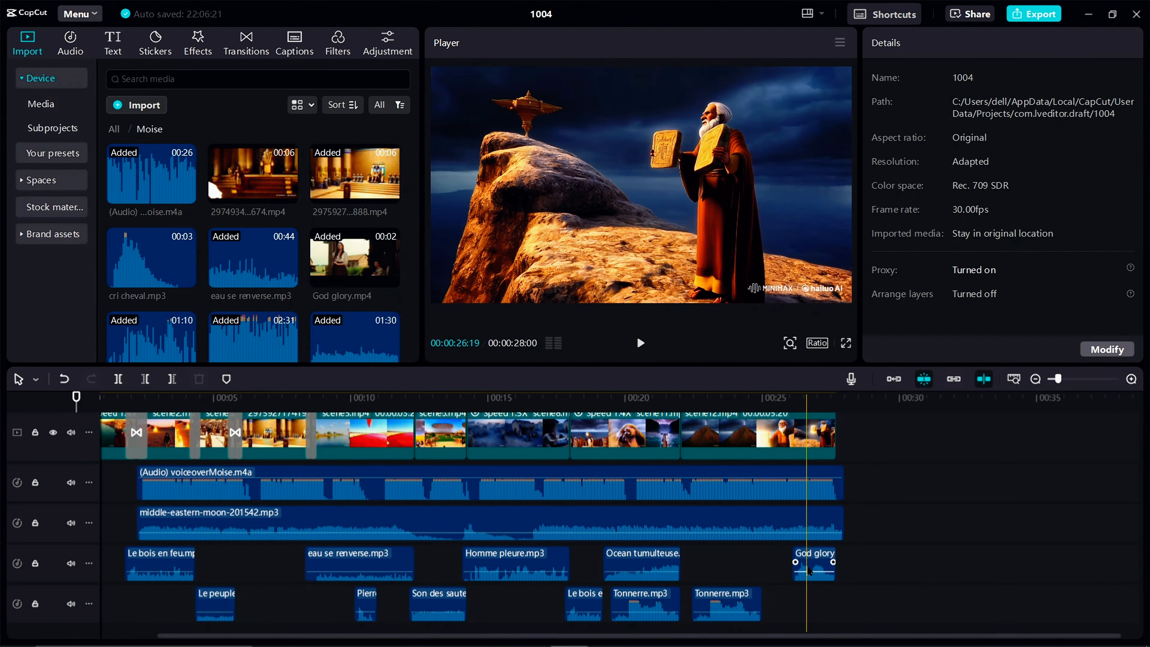
# Add cri cheval.mp3 beneath scene12.mp4, just before the God glory audio
pyautogui.click(810, 571)
pyautogui.scroll(-1, 810, 571)
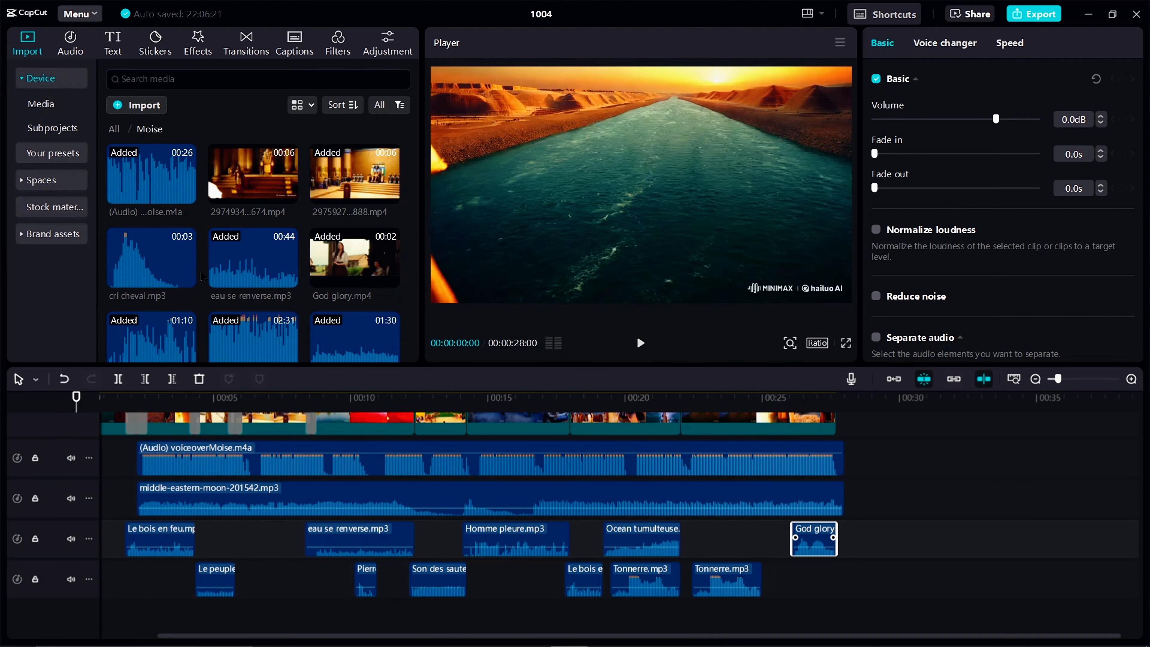
pyautogui.moveTo(190, 272); pyautogui.dragTo(752, 503)
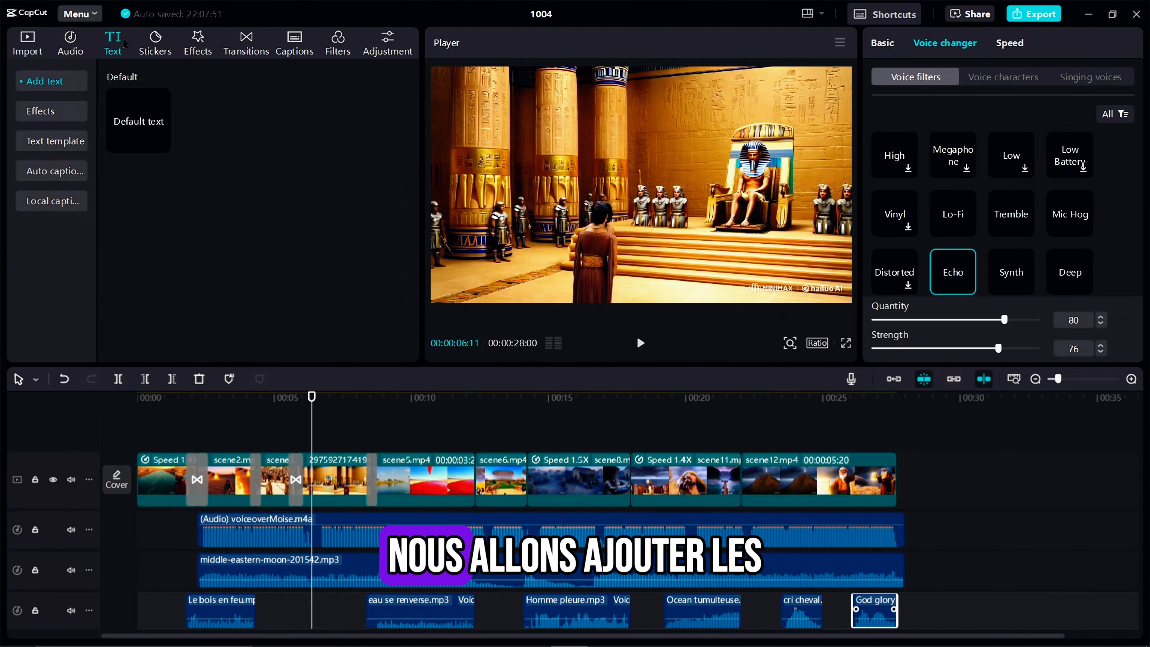
# Add a default text clip above the Pharaoh scene and change its wording to "Laisse partir mon peuple"
pyautogui.click(161, 143)
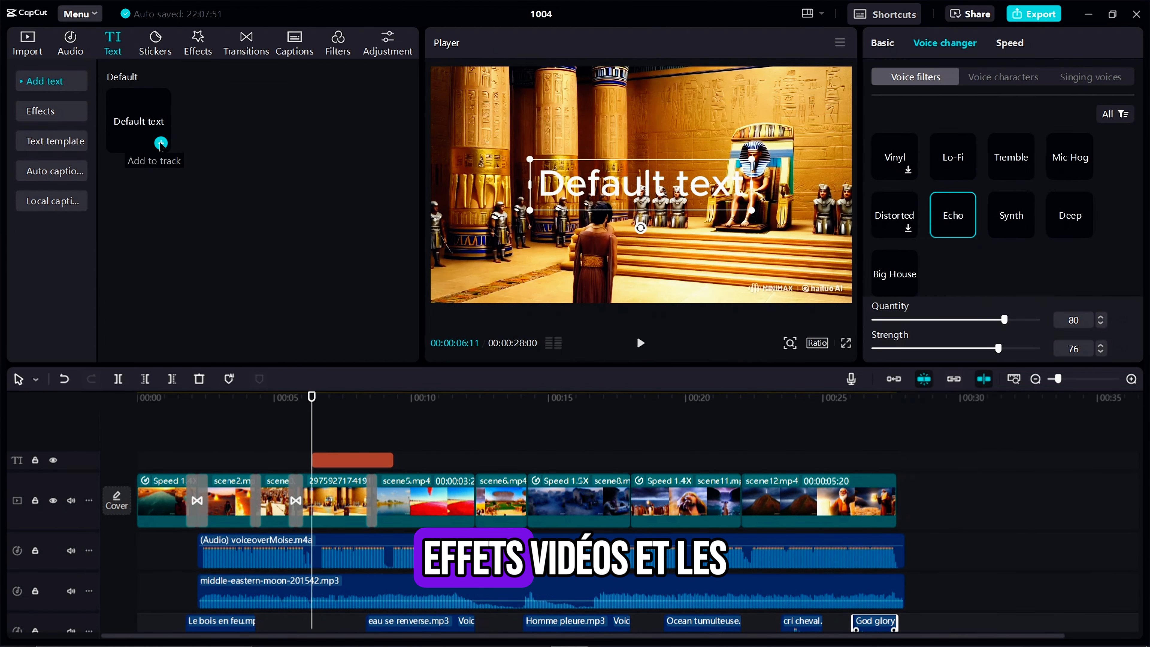
pyautogui.click(348, 462)
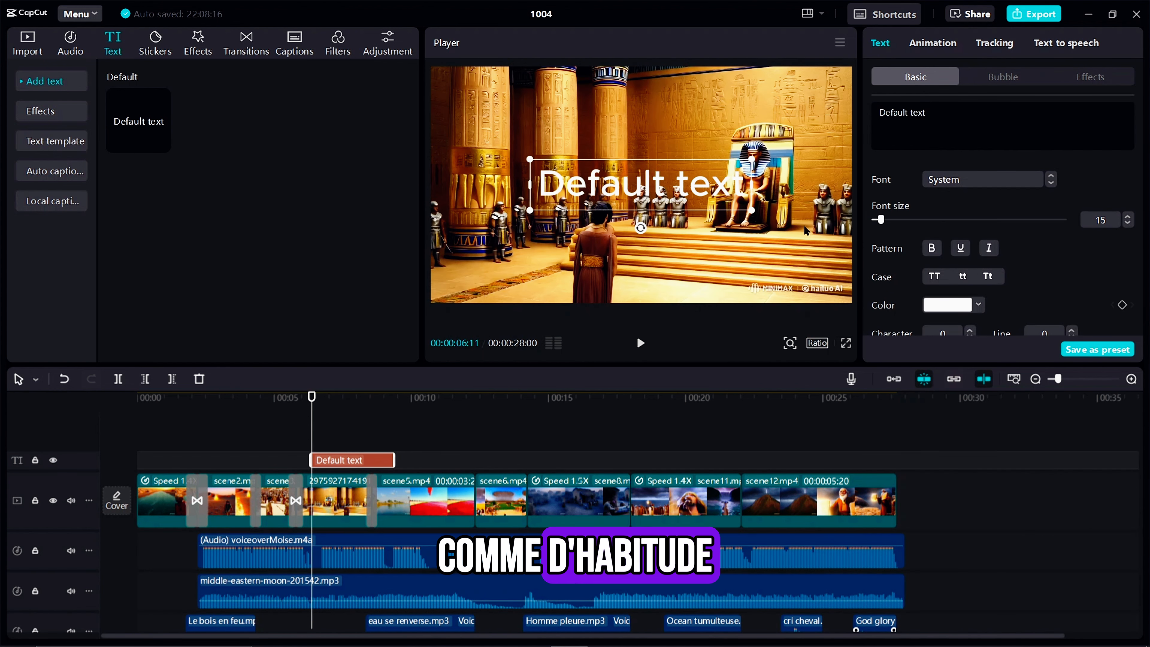
pyautogui.click(958, 117)
pyautogui.hotkey('ctrl', 'a')
pyautogui.press('BackSpace')
pyautogui.write('Lai')
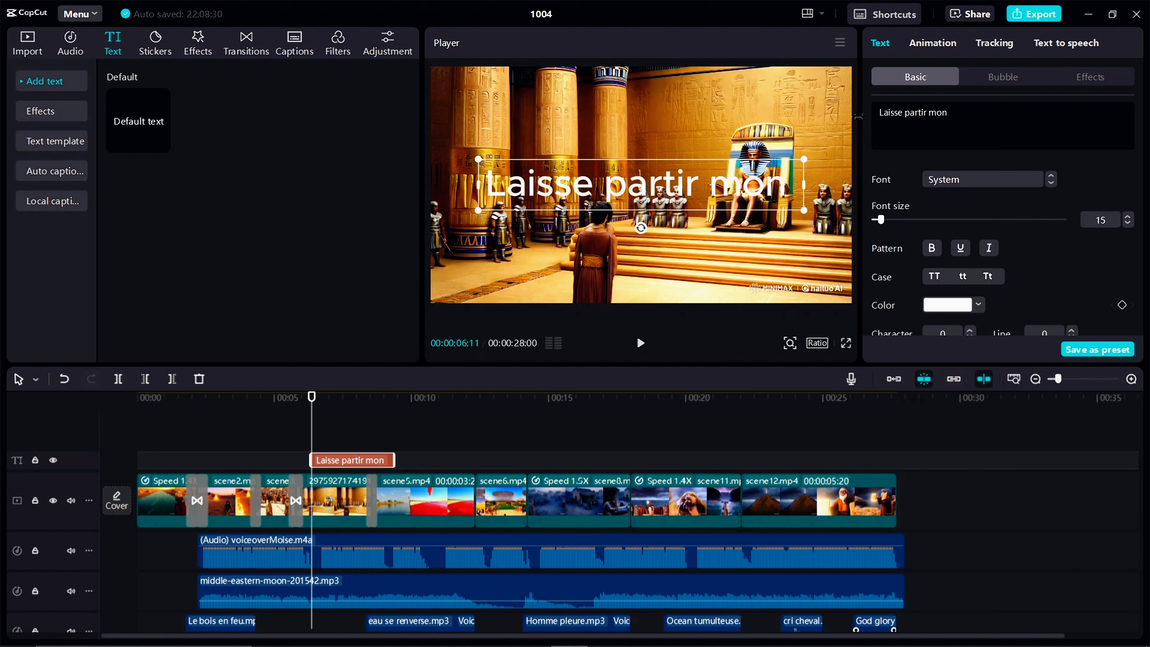
# Set the text's font to ZY Flexible and its font size to 8
pyautogui.click(989, 181)
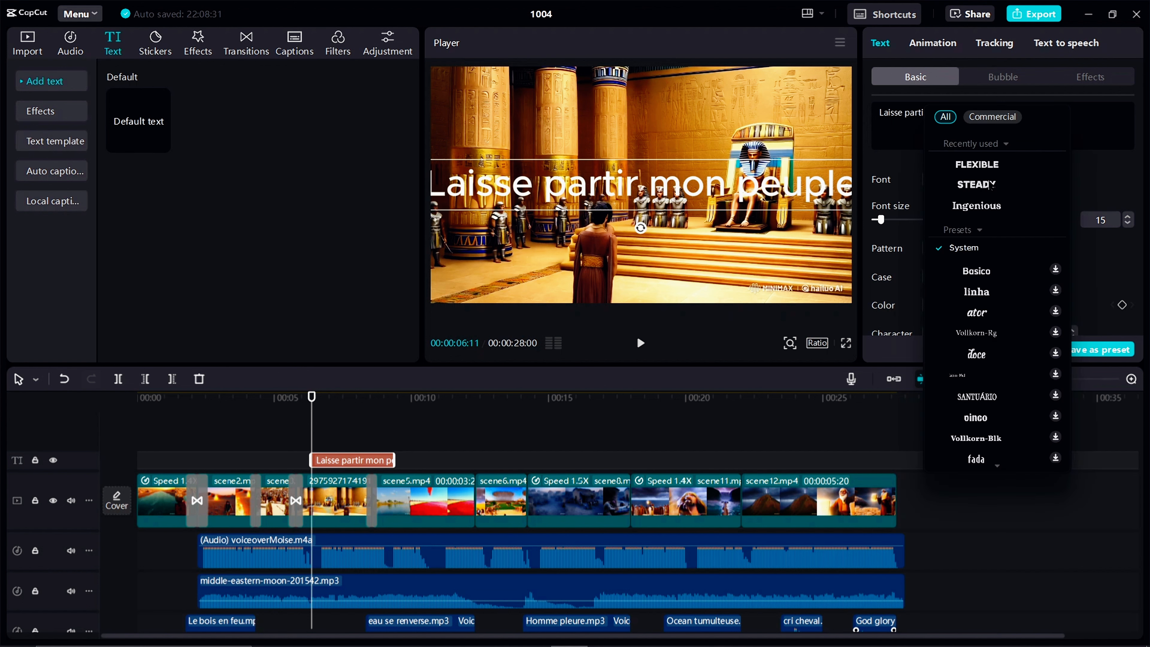
pyautogui.click(989, 170)
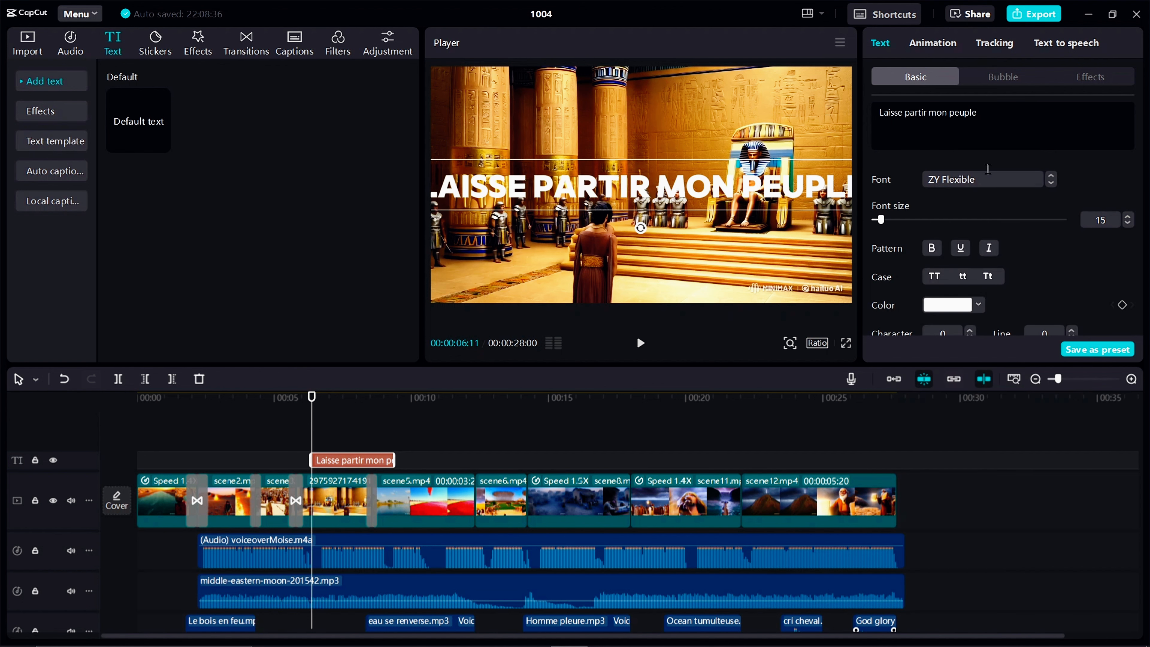
pyautogui.click(1128, 224)
# Apply the white preset style with black outline to the text and centre it along the upper edge of the video frame
pyautogui.moveTo(700, 190); pyautogui.dragTo(704, 108)
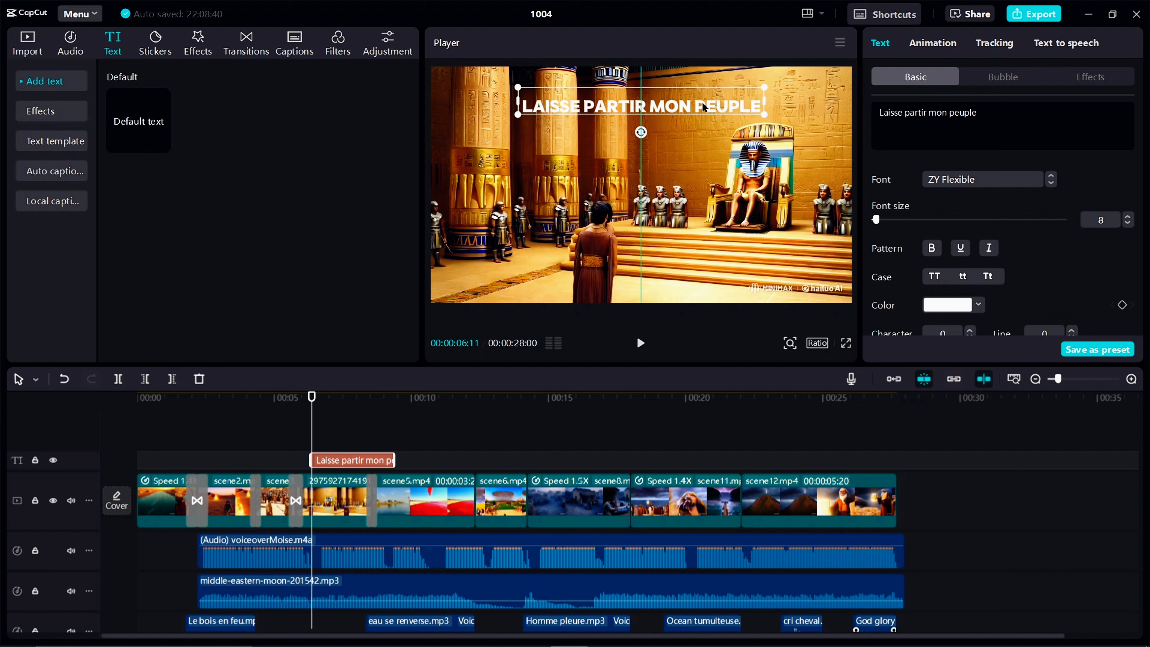
pyautogui.scroll(-5, 928, 211)
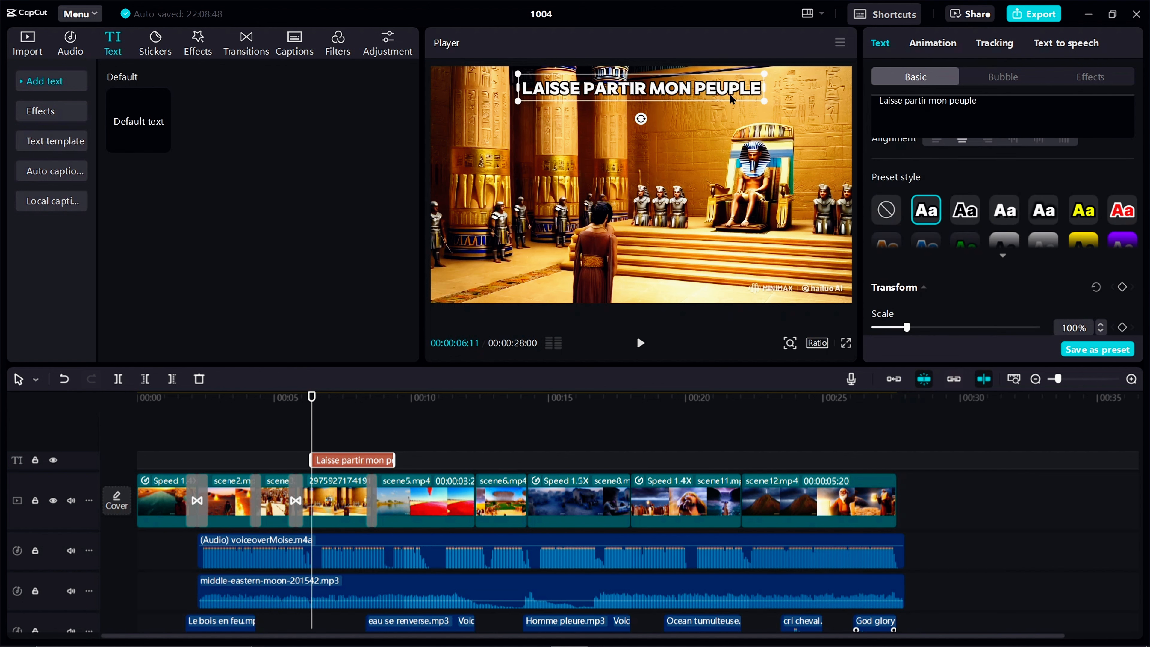
pyautogui.moveTo(732, 99); pyautogui.dragTo(717, 91)
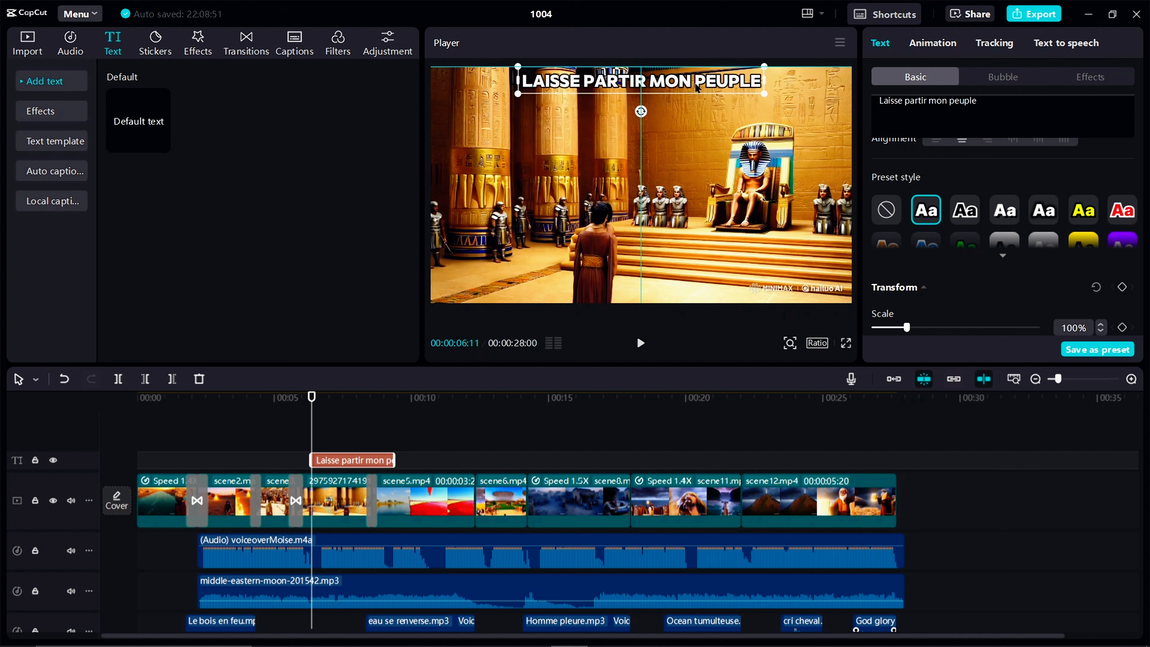
# Apply the Type 1 entrance animation to the "Laisse partir mon peuple" text and preview it
pyautogui.click(938, 53)
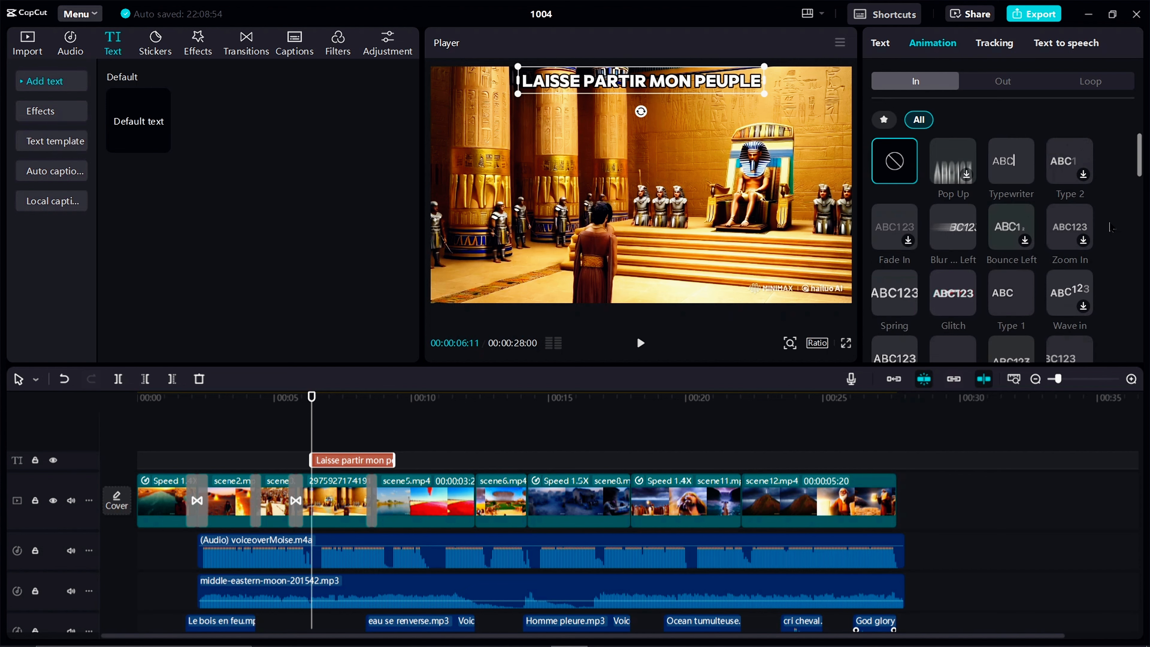
pyautogui.click(1009, 292)
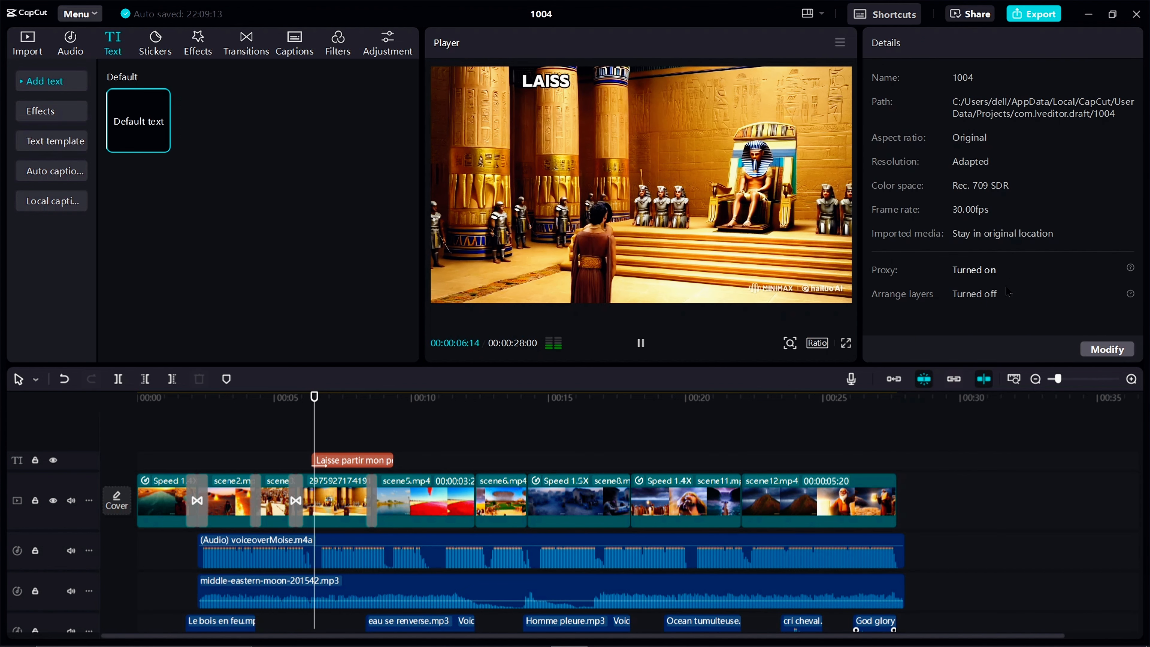
pyautogui.click(371, 461)
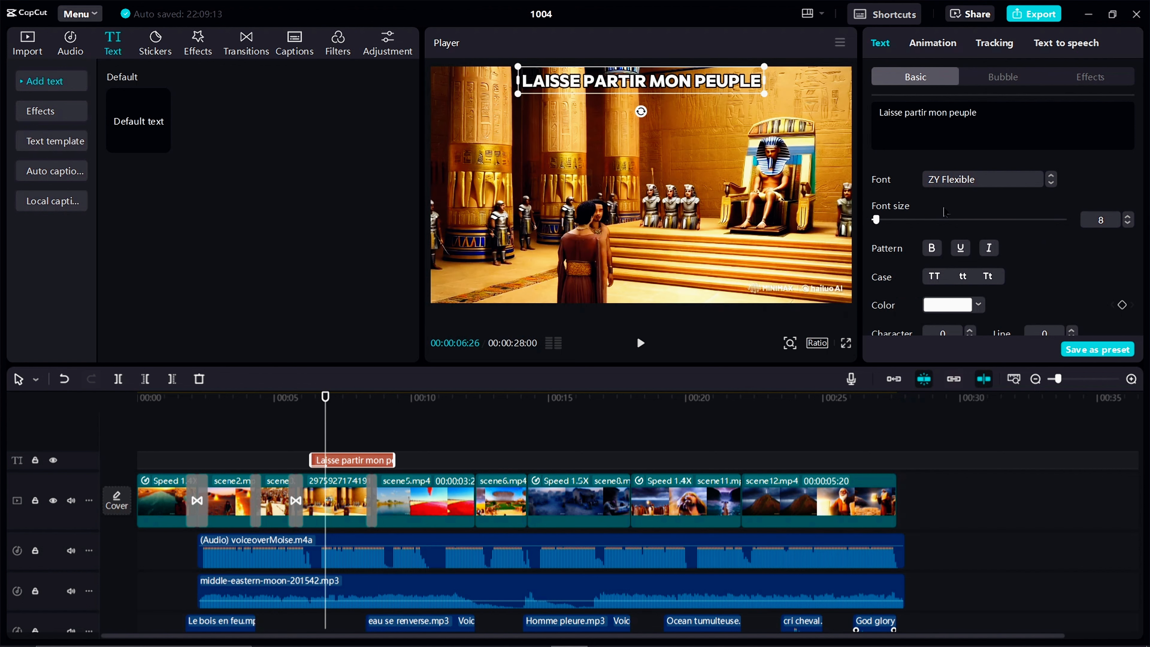
# Set the text's entrance animation duration to 0.4 s and shorten its clip to end at about 7.5 s
pyautogui.click(933, 43)
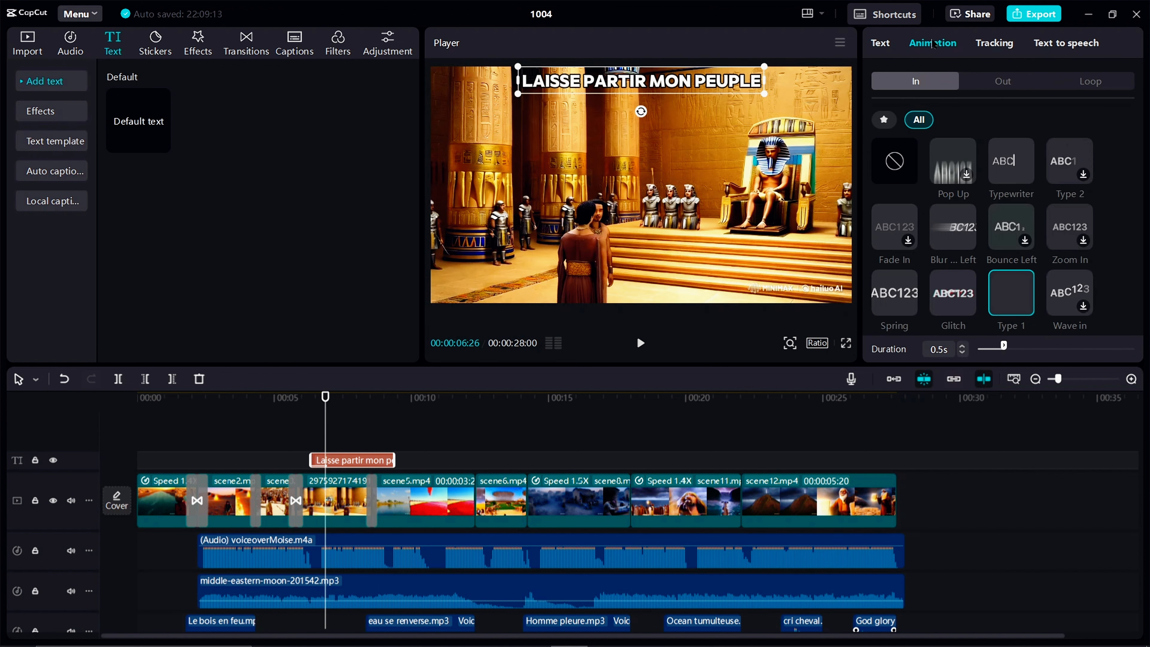
pyautogui.click(963, 355)
pyautogui.moveTo(395, 461); pyautogui.dragTo(344, 460)
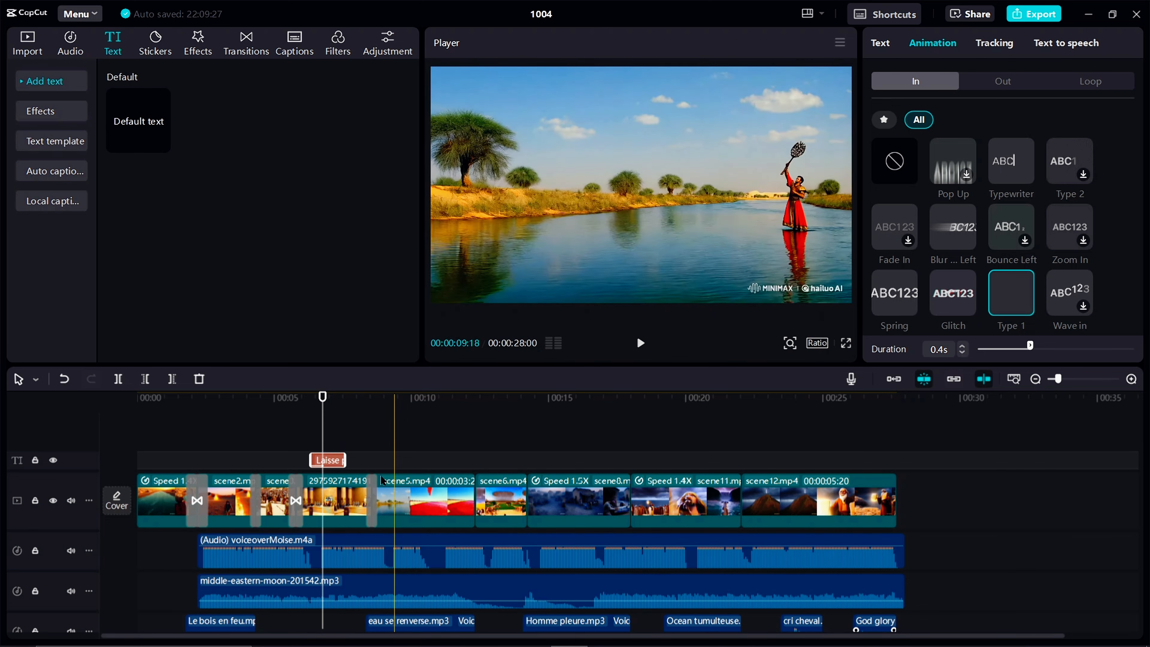
# Add the Clear filter at the start of the timeline and extend it over the whole video
pyautogui.moveTo(322, 420); pyautogui.dragTo(136, 437)
pyautogui.scroll(-1, 204, 504)
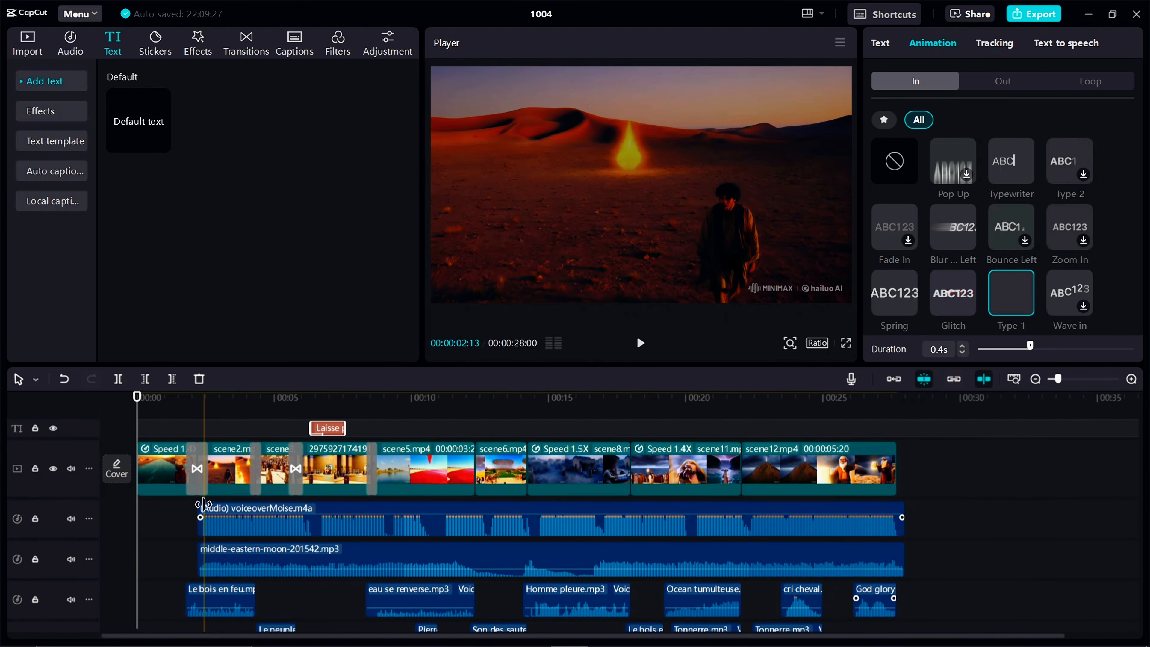
pyautogui.click(338, 44)
pyautogui.click(161, 170)
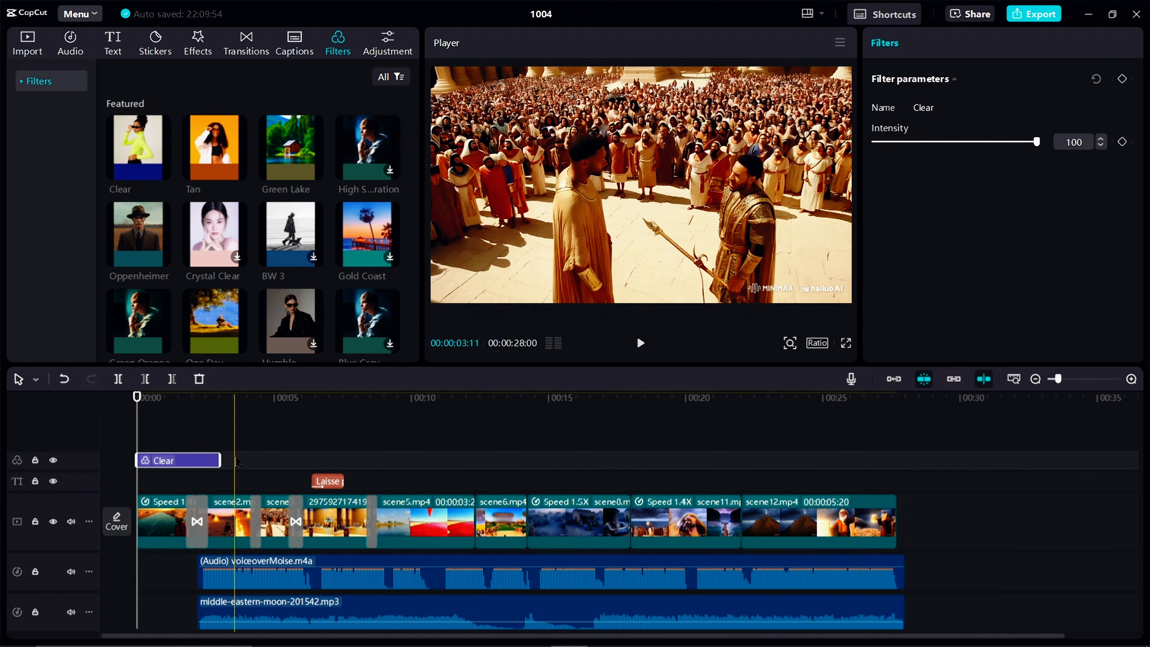
pyautogui.moveTo(221, 461); pyautogui.dragTo(906, 449)
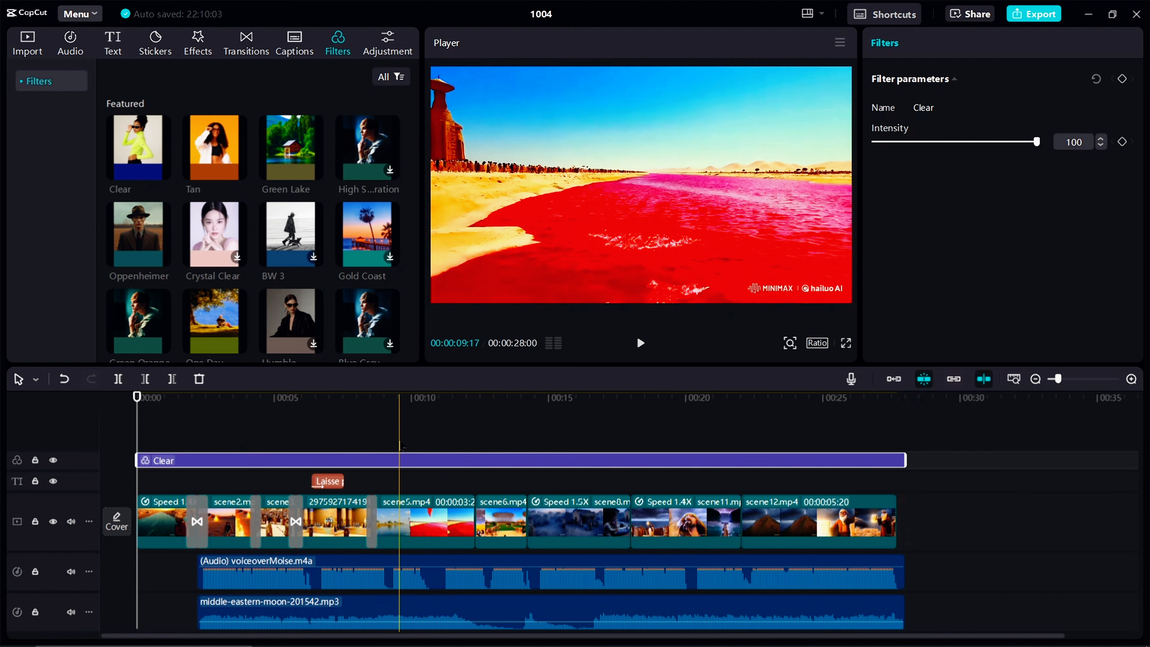
# Add a custom adjustment layer at the start of the timeline and extend it to the end of the Clear filter
pyautogui.click(389, 42)
pyautogui.click(160, 138)
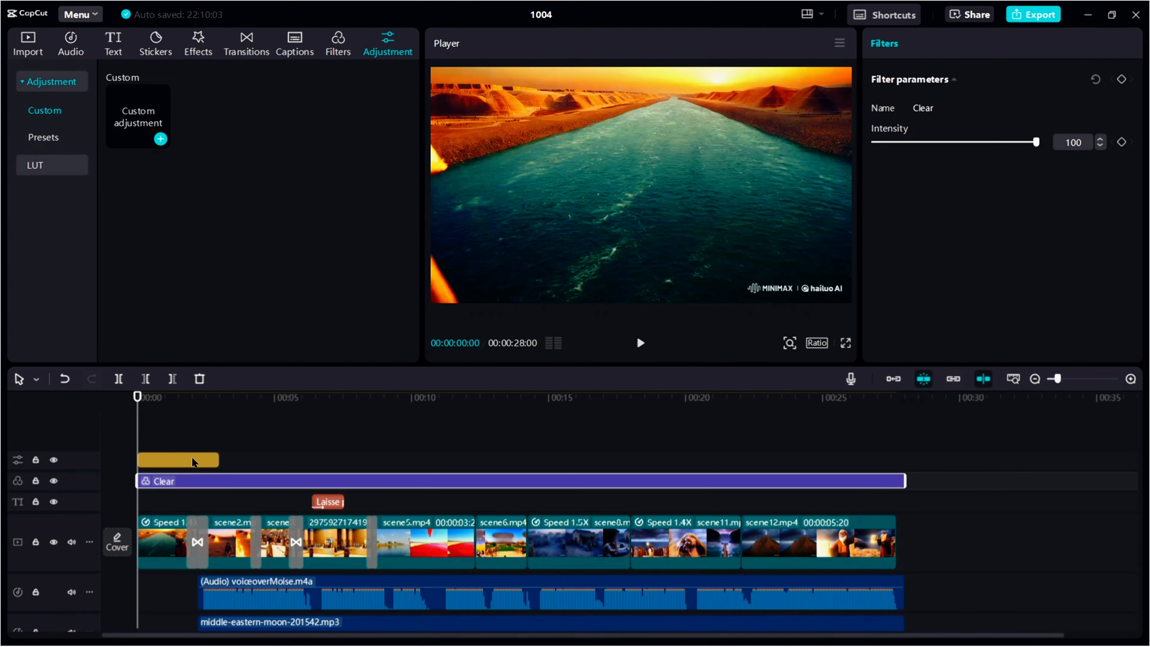
pyautogui.click(195, 460)
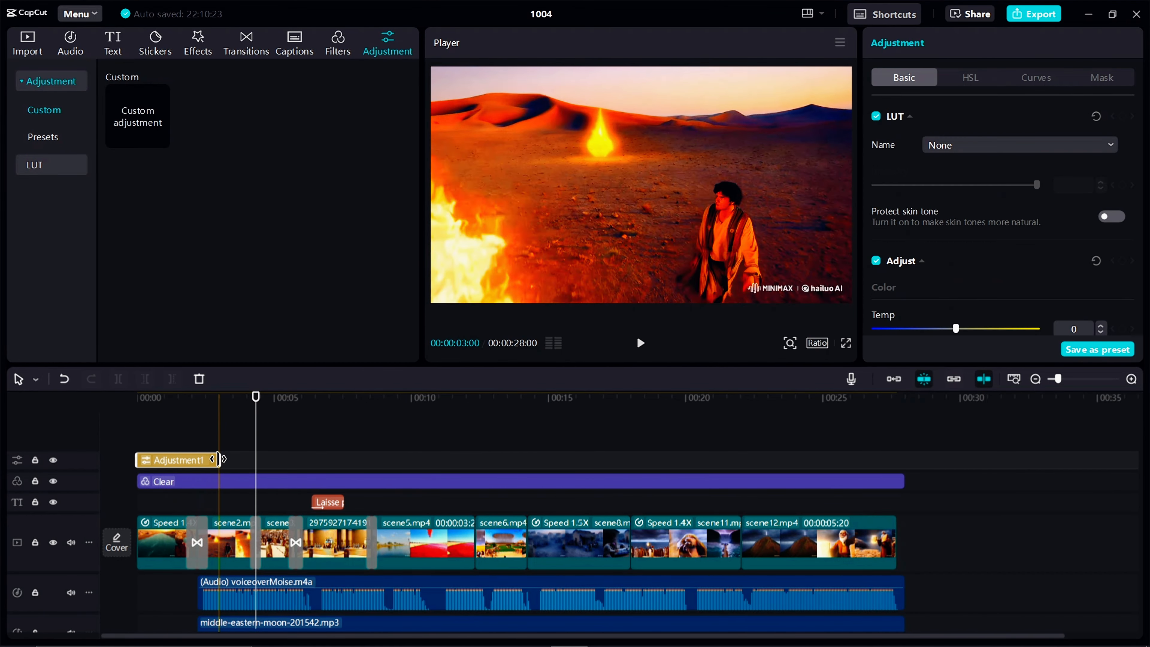
pyautogui.moveTo(219, 460); pyautogui.dragTo(905, 460)
# Set the adjustment layer's Clarity to 44 and Sharpen to 46, checking the effect on the red river scene
pyautogui.scroll(-5, 996, 271)
pyautogui.scroll(-5, 996, 271)
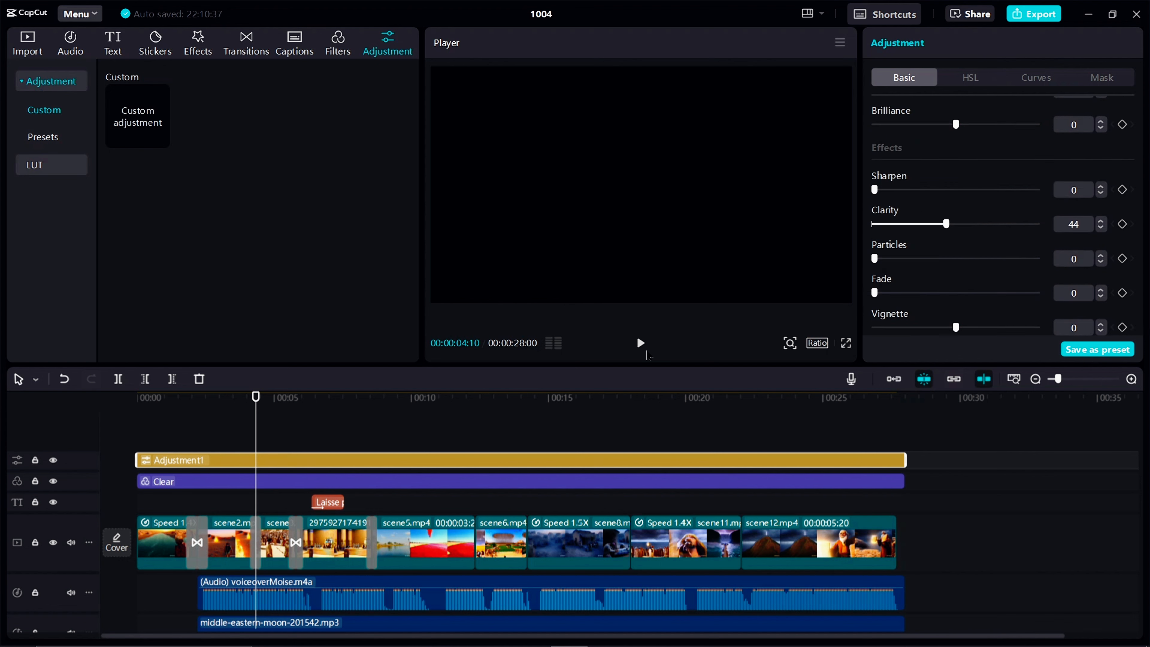
pyautogui.click(419, 410)
pyautogui.click(941, 191)
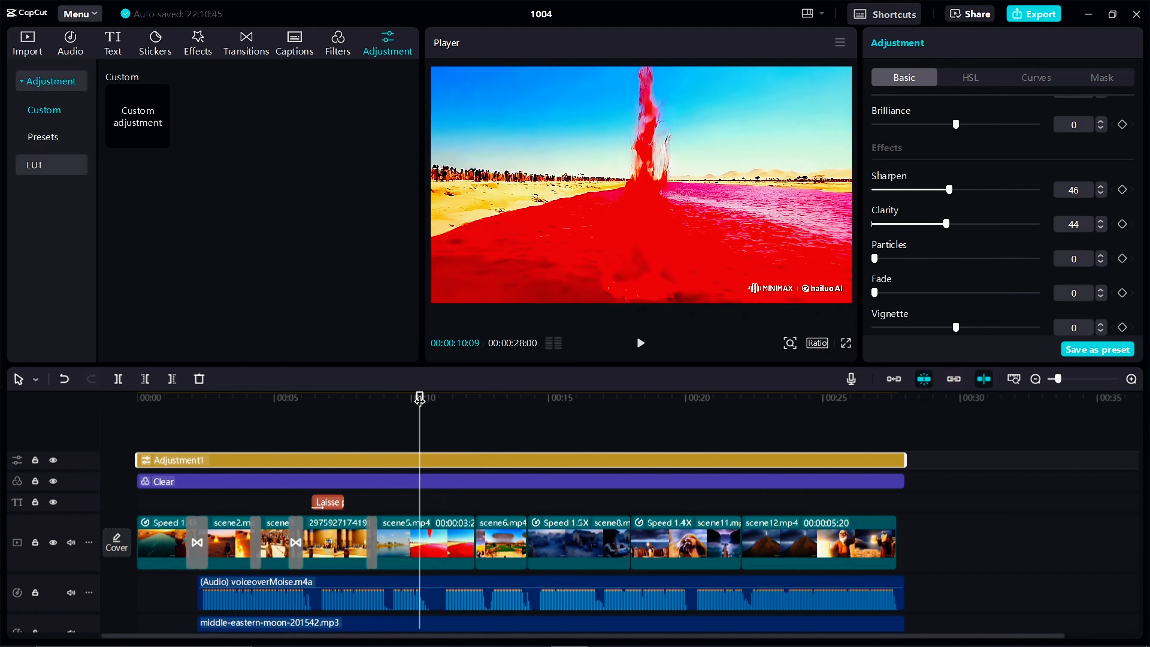
# Generate automatic captions for the video with French as the spoken language
pyautogui.moveTo(419, 397); pyautogui.dragTo(131, 434)
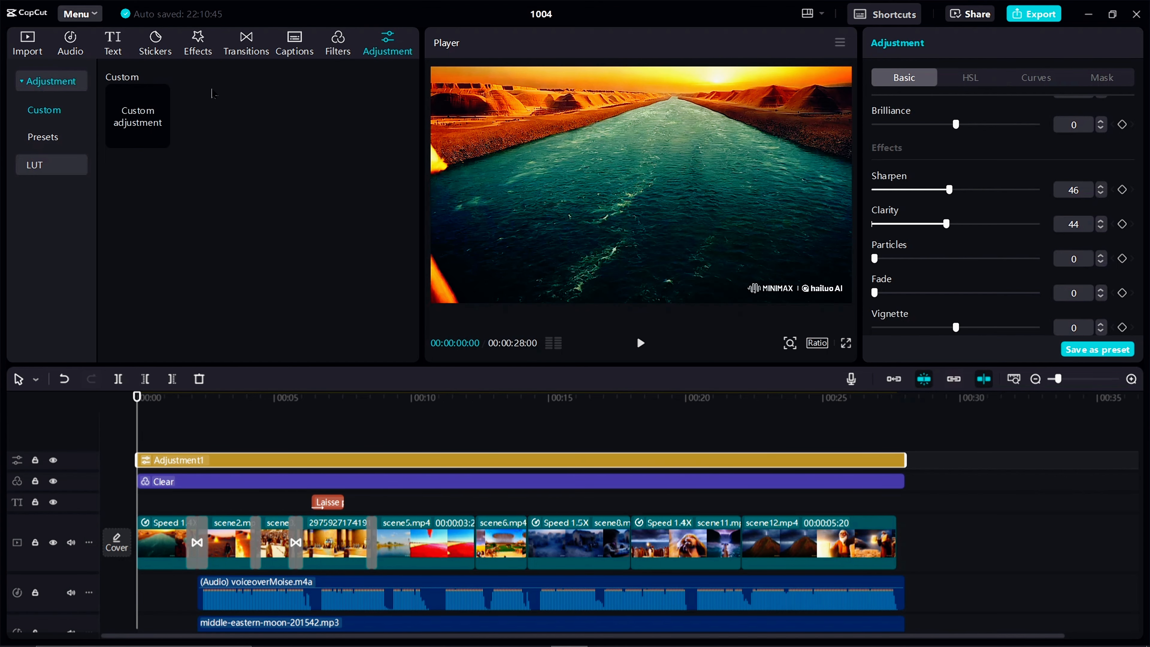
pyautogui.click(113, 49)
pyautogui.click(64, 175)
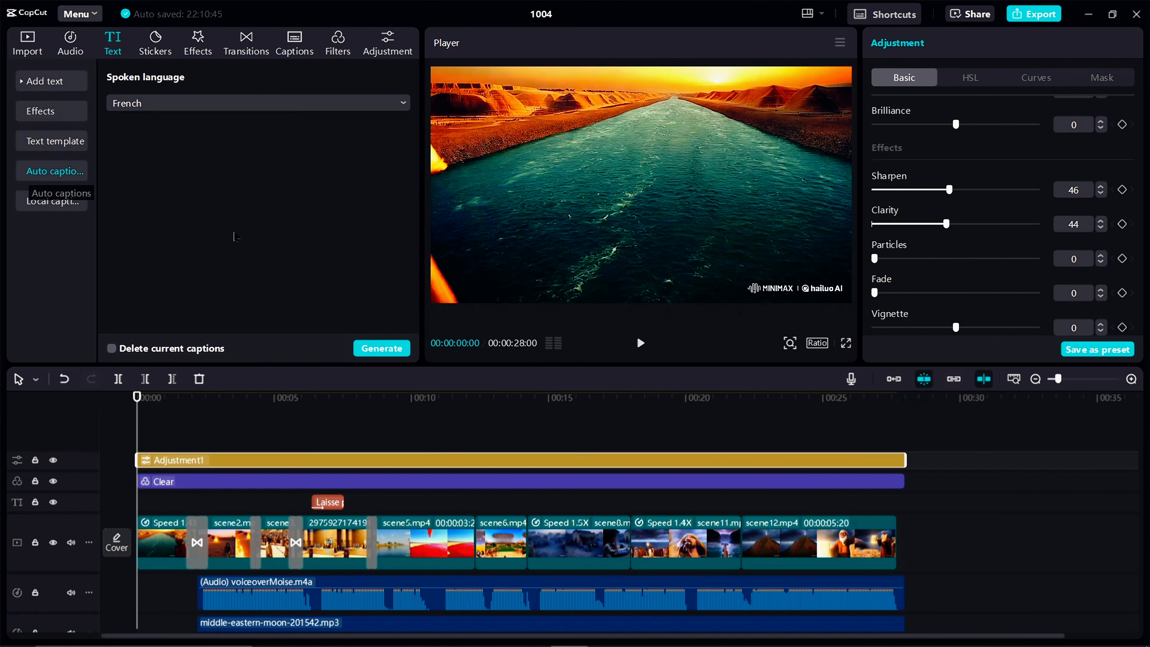
pyautogui.click(383, 349)
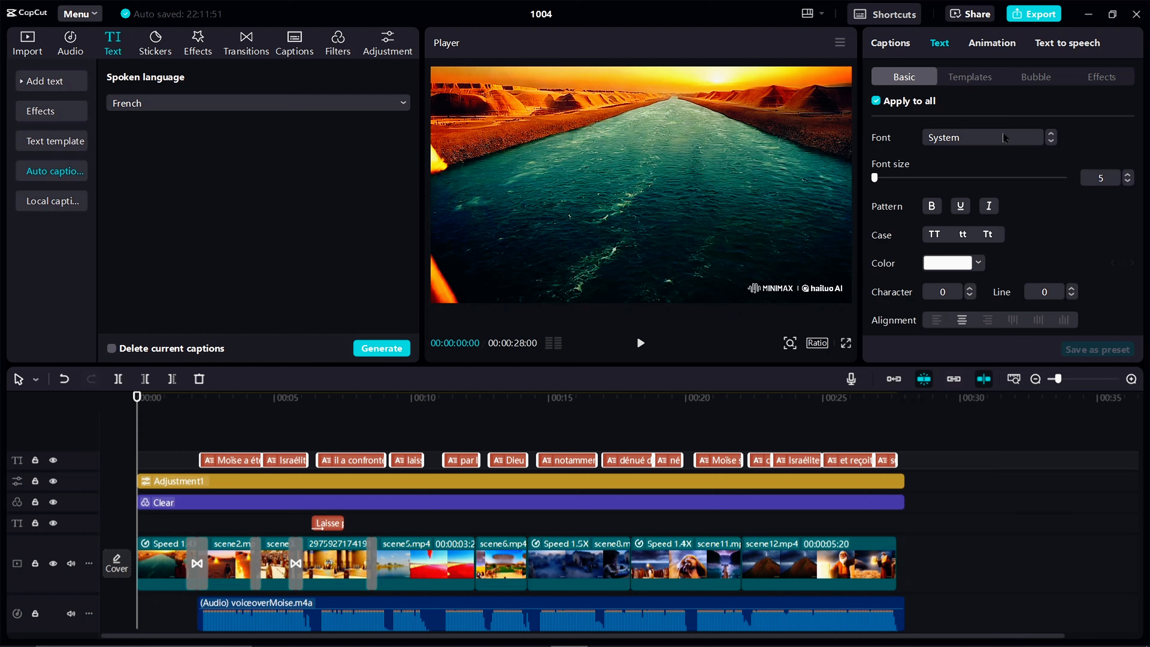
# Set the font of all captions to ZY Flexible and apply the white preset style with black outline
pyautogui.click(1003, 138)
pyautogui.click(991, 186)
pyautogui.click(992, 44)
pyautogui.click(888, 44)
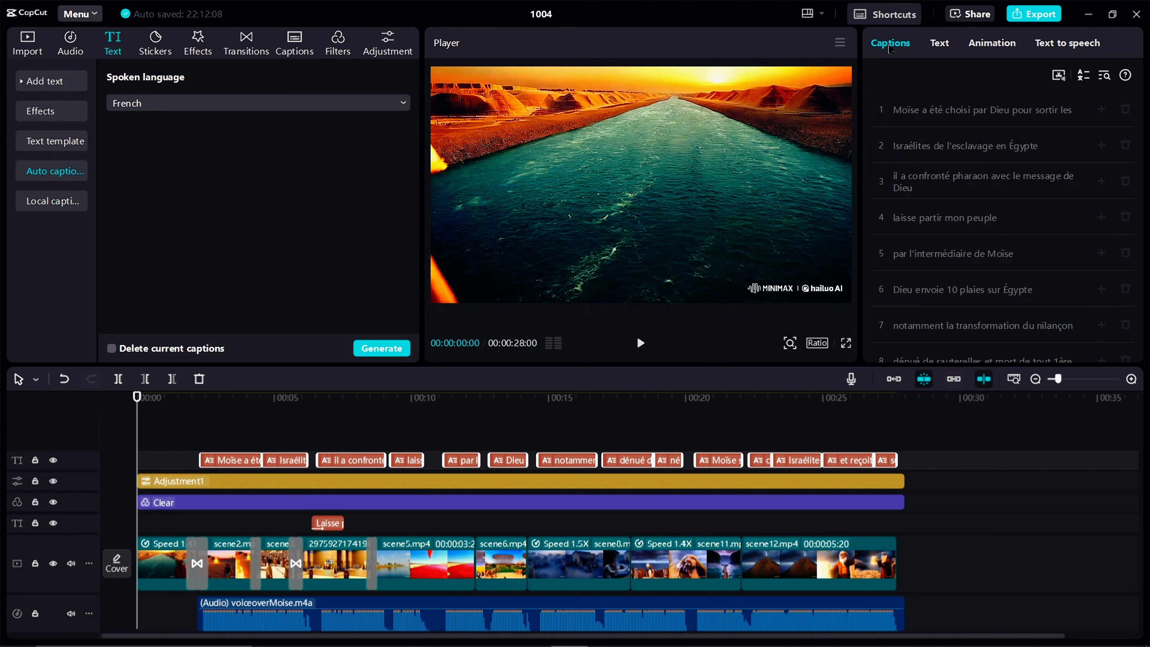
pyautogui.click(937, 44)
pyautogui.scroll(-3, 930, 171)
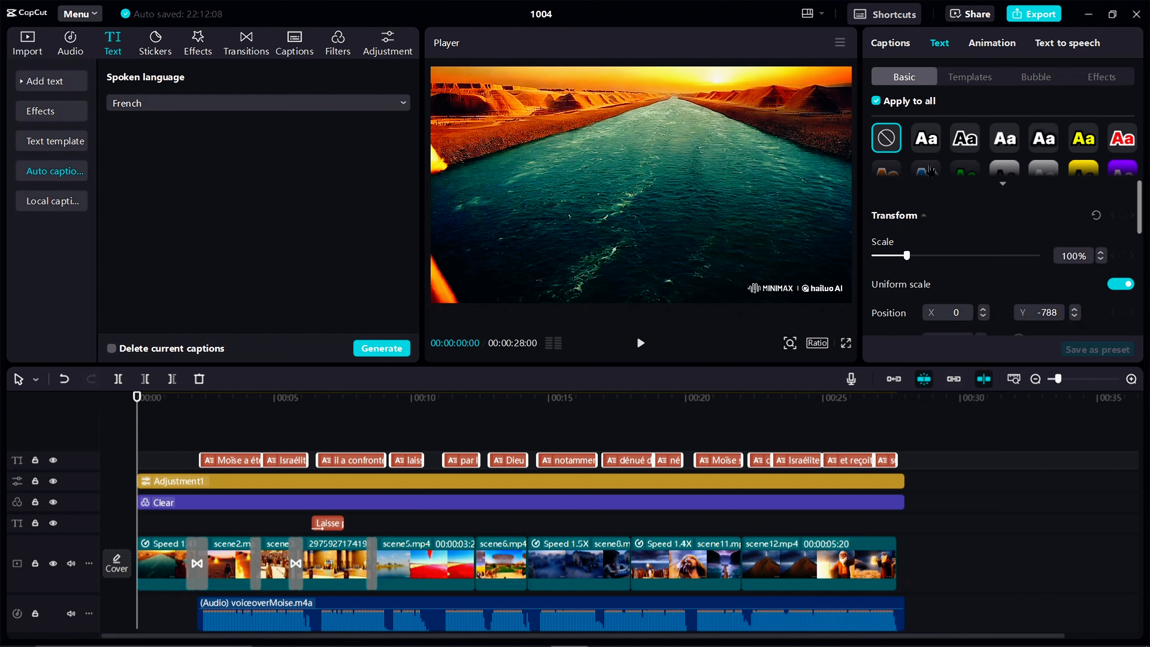
pyautogui.click(925, 144)
pyautogui.scroll(3, 977, 194)
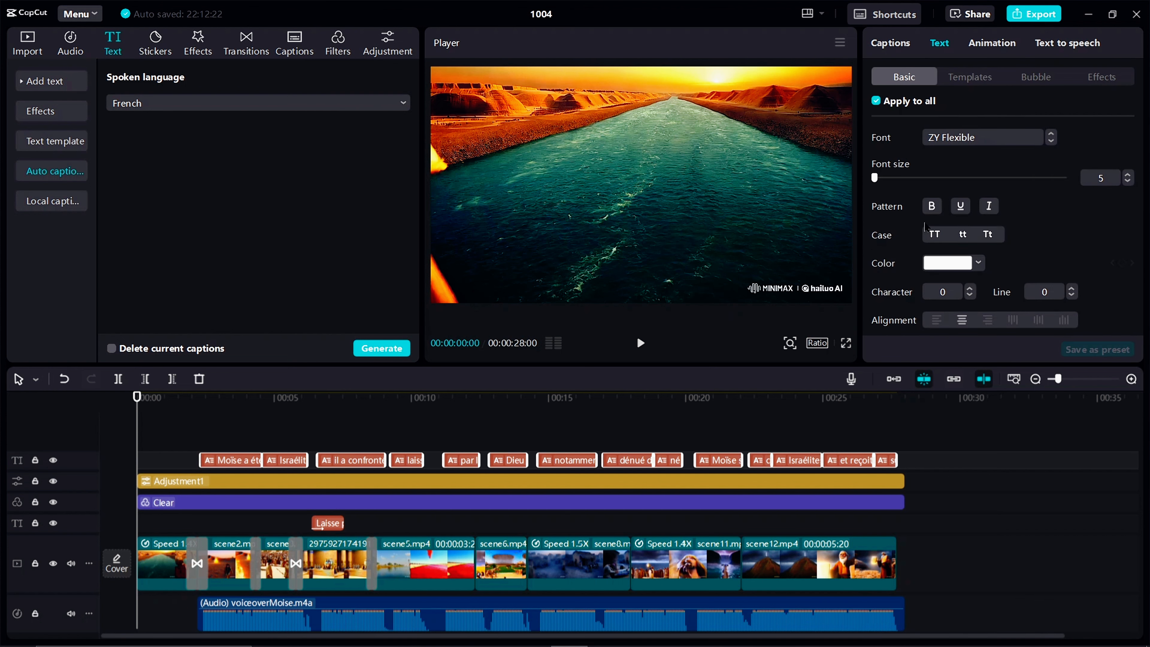
# Apply a caption animation that highlights the spoken words in purple to all captions
pyautogui.click(984, 49)
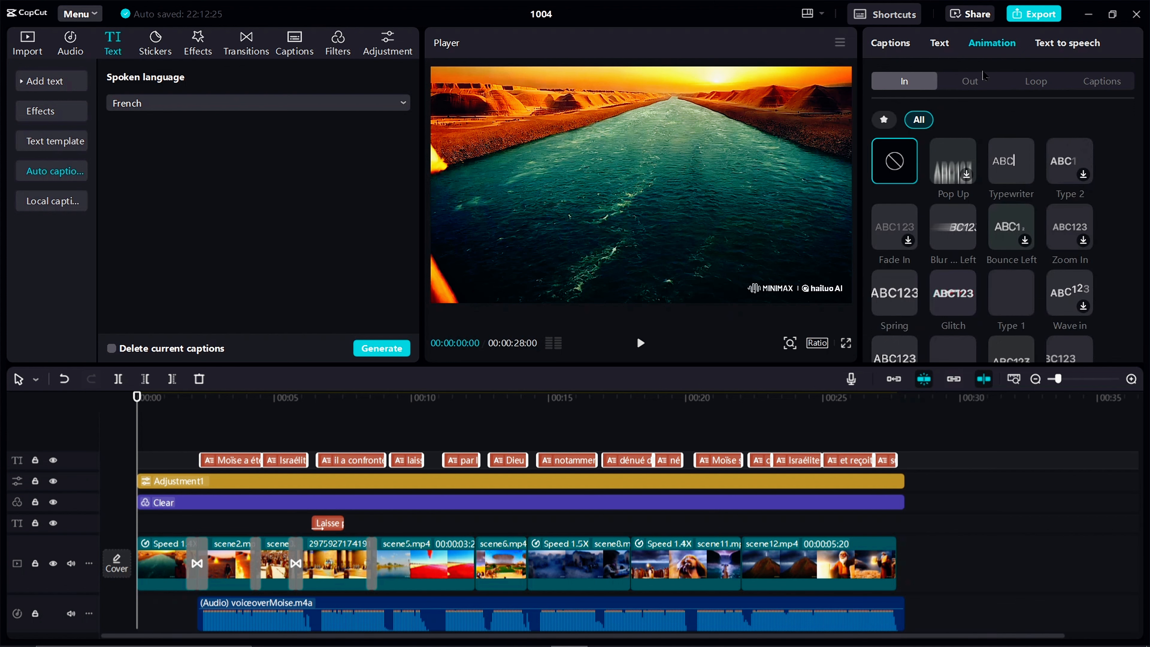
pyautogui.click(1095, 87)
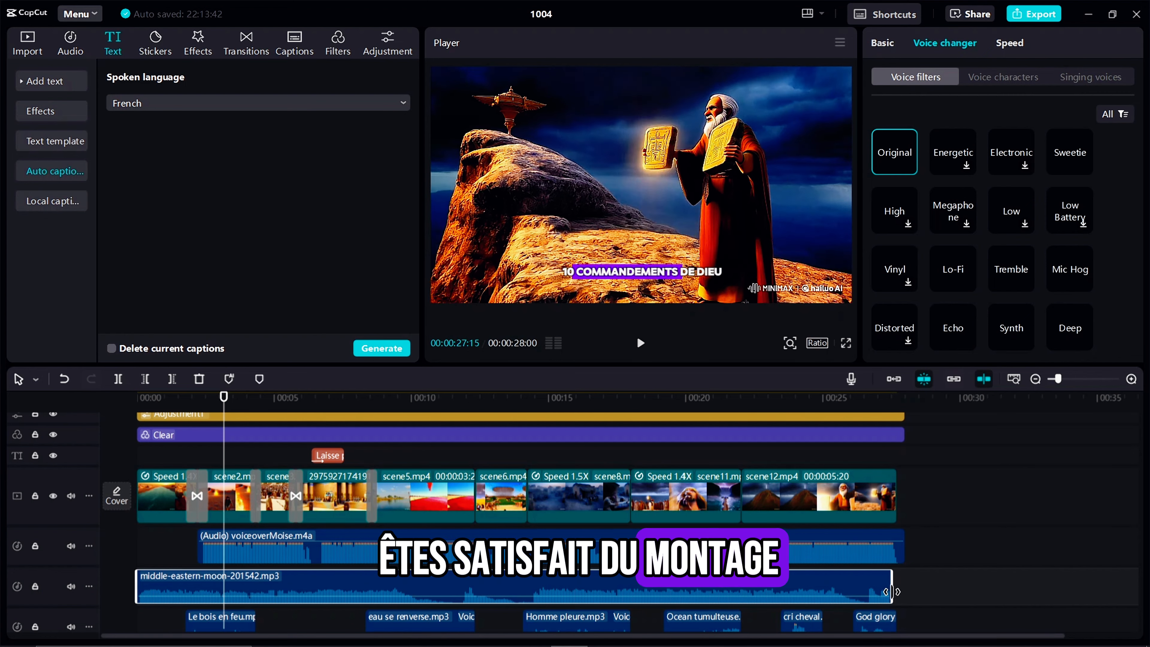
# Extend the middle-eastern-moon-201542.mp3 music clip to the end of the voiceover and review the timeline tracks
pyautogui.moveTo(845, 598); pyautogui.dragTo(906, 598)
pyautogui.scroll(-2, 506, 589)
pyautogui.scroll(2, 506, 589)
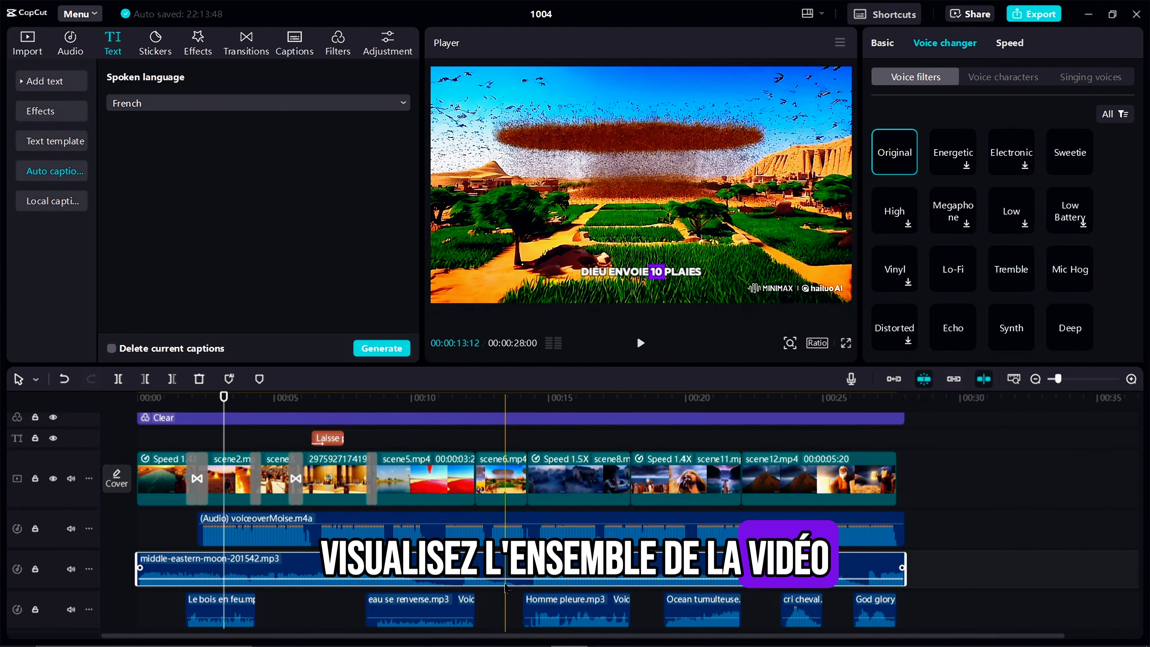
pyautogui.scroll(-4, 506, 589)
pyautogui.scroll(4, 506, 589)
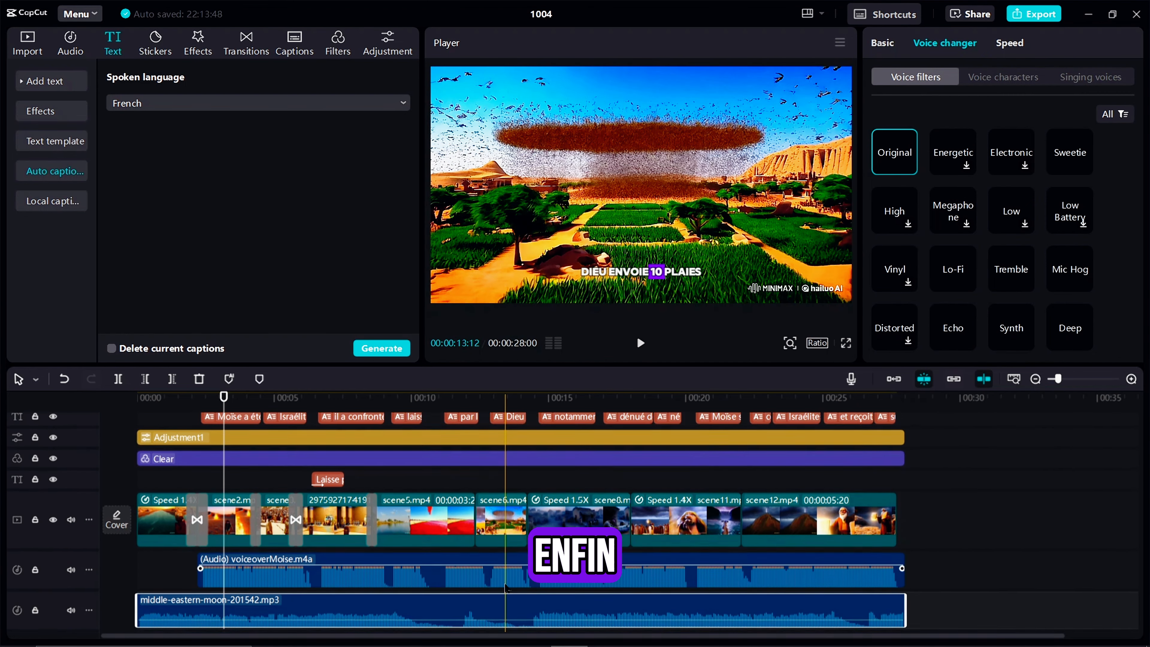
# Export the video as 1004 in 4K, with recommended bit rate, H.264 codec, mp4 format and 30 fps
pyautogui.click(1036, 14)
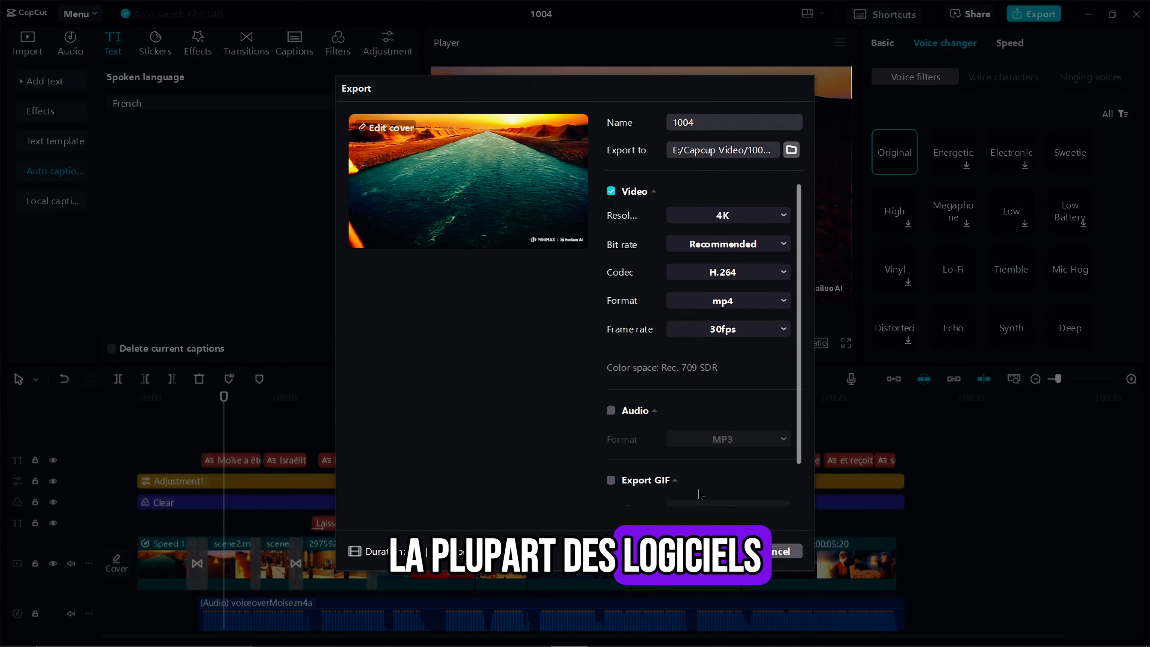
pyautogui.click(716, 551)
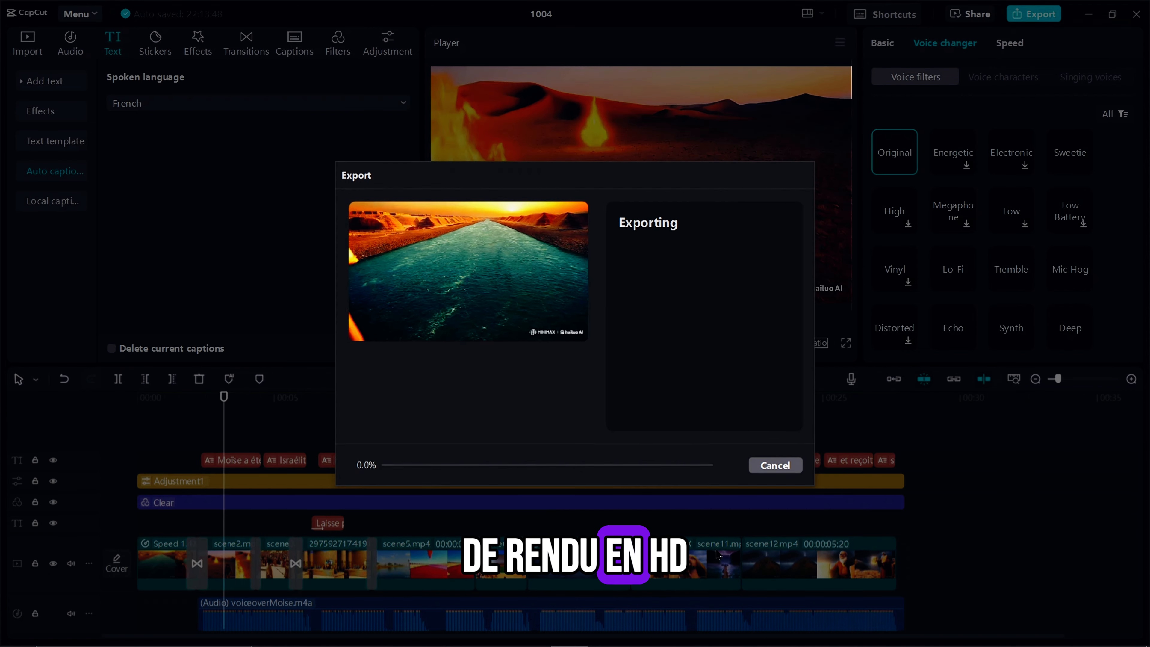